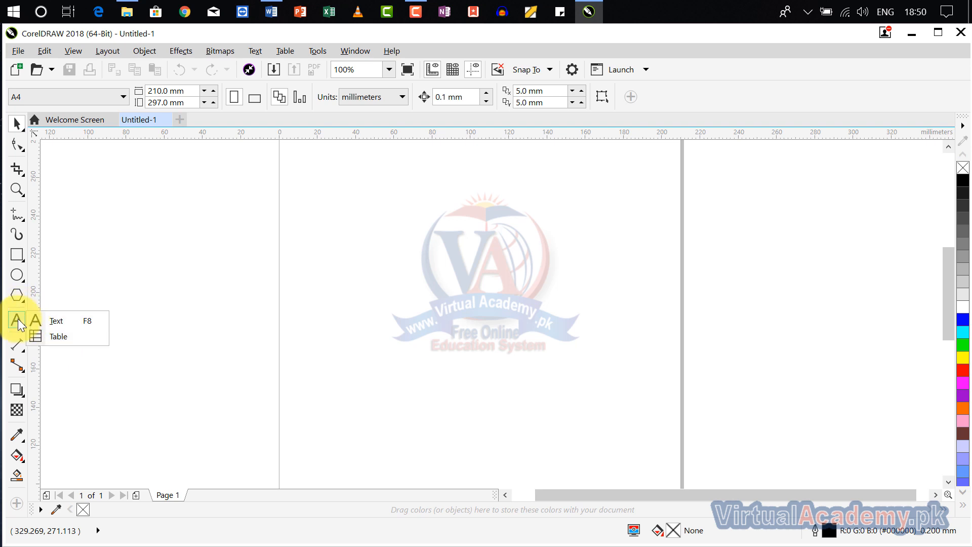
- Draw a table with 3 rows and 4 columns, about 155 × 83 mm, across the upper part of the page
{"action": "left_click", "coordinate": [22, 303]}
{"action": "left_click", "coordinate": [23, 303]}
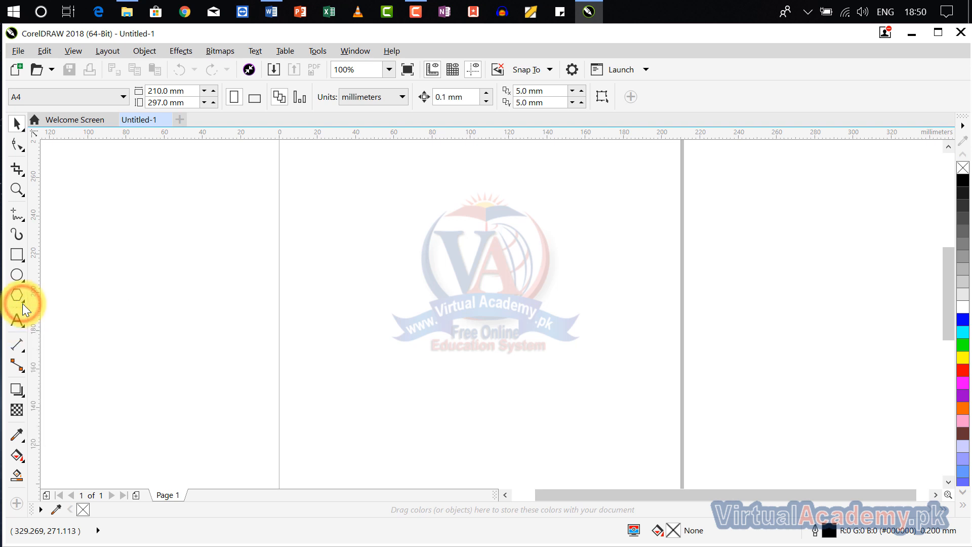
{"action": "left_click", "coordinate": [24, 303]}
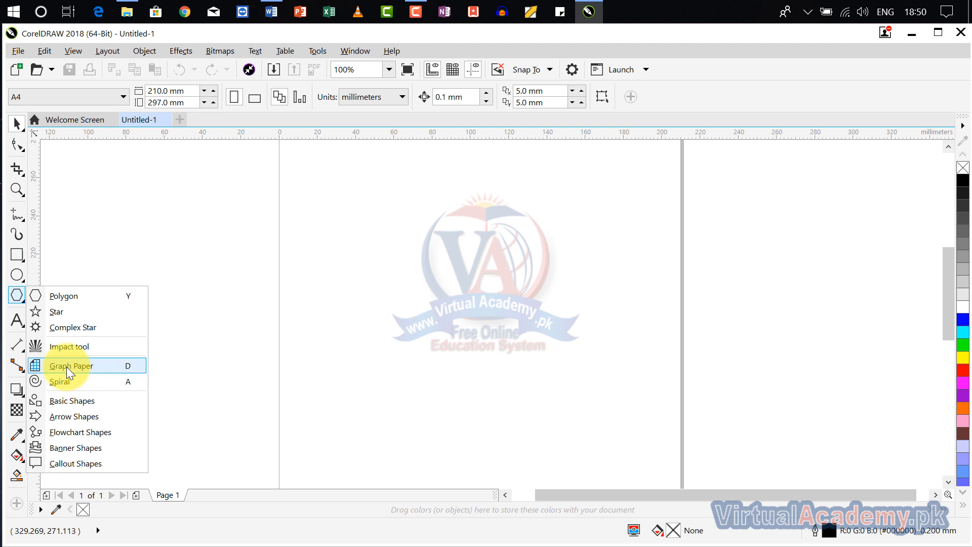
{"action": "left_click", "coordinate": [23, 327]}
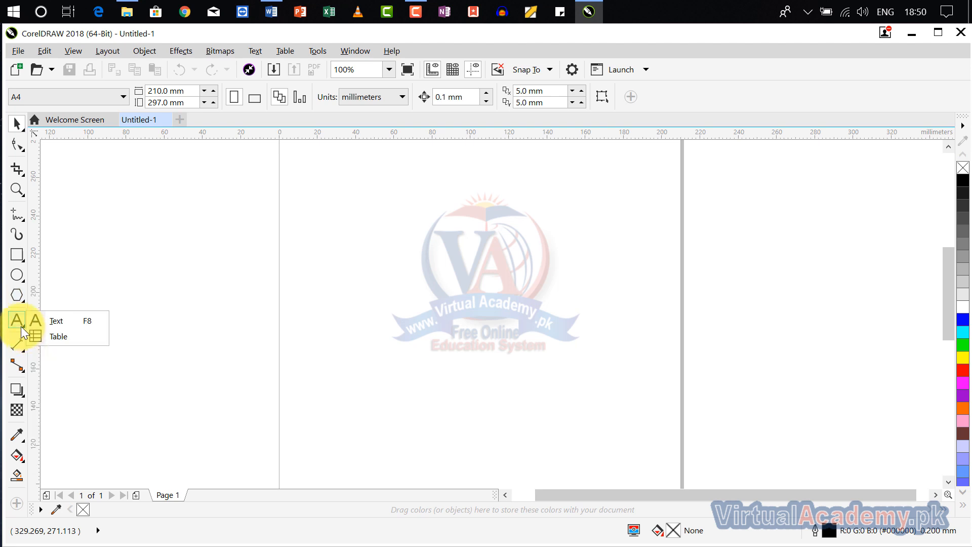
{"action": "left_click", "coordinate": [68, 335]}
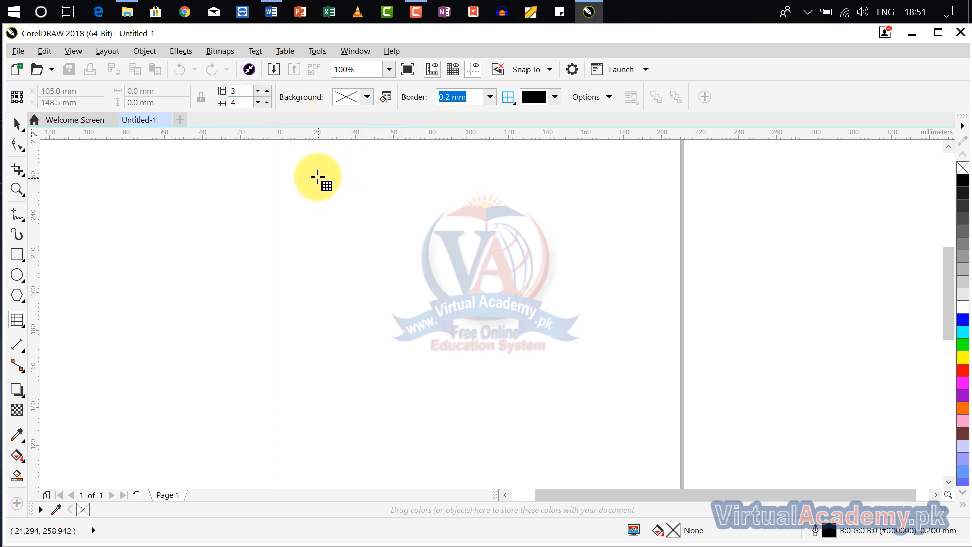
{"action": "left_click_drag", "start_coordinate": [312, 176], "coordinate": [608, 335]}
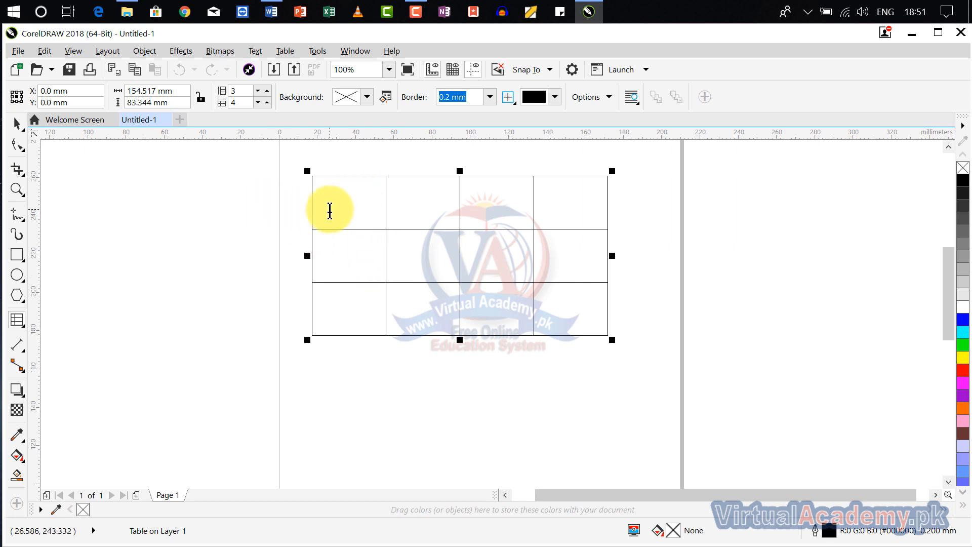
- Select each row and each column of the table in turn, finishing with the text cursor in the first cell
{"action": "left_click_drag", "start_coordinate": [329, 211], "coordinate": [555, 219]}
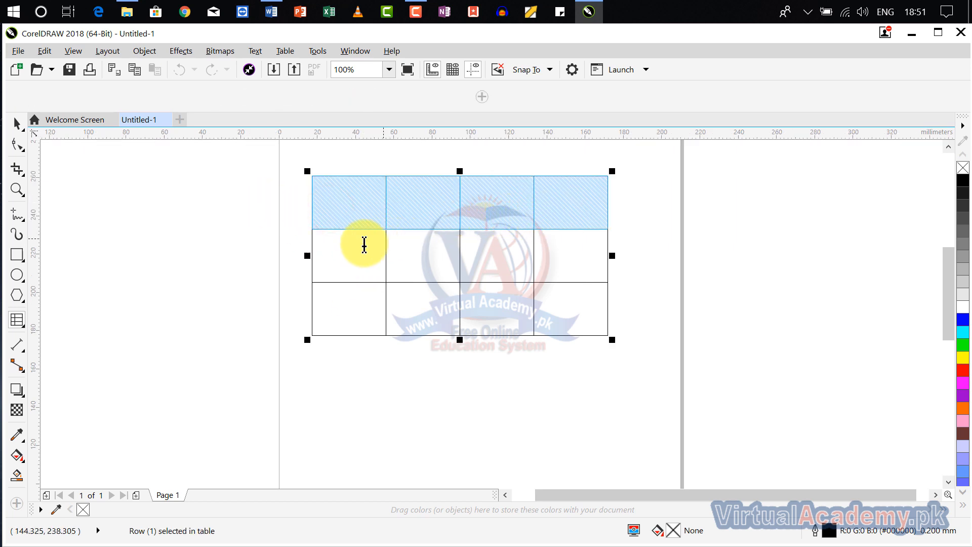
{"action": "left_click_drag", "start_coordinate": [351, 243], "coordinate": [569, 269]}
{"action": "left_click_drag", "start_coordinate": [341, 293], "coordinate": [535, 299]}
{"action": "left_click", "coordinate": [344, 200]}
{"action": "left_click_drag", "start_coordinate": [351, 277], "coordinate": [387, 272]}
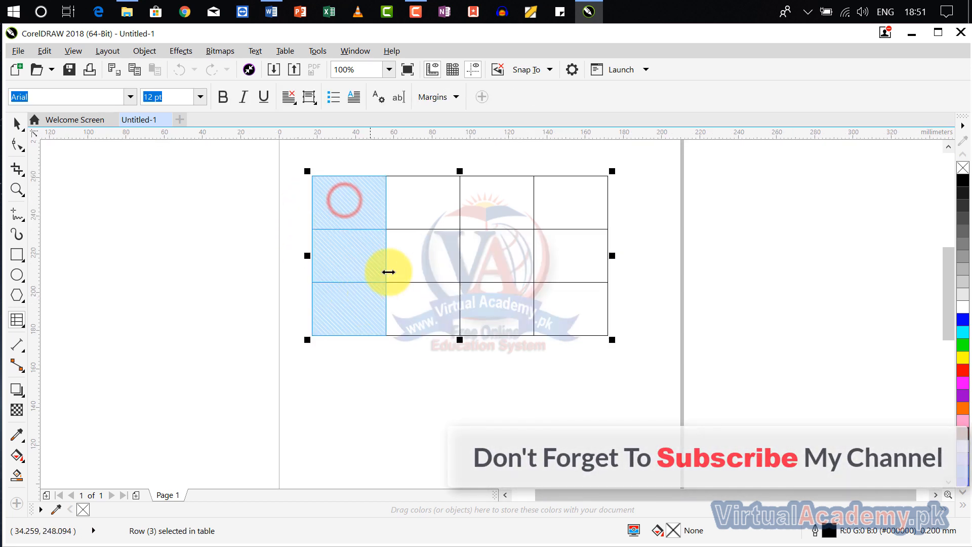
{"action": "left_click_drag", "start_coordinate": [423, 208], "coordinate": [436, 302]}
{"action": "left_click_drag", "start_coordinate": [496, 204], "coordinate": [526, 281]}
{"action": "left_click_drag", "start_coordinate": [579, 206], "coordinate": [586, 311]}
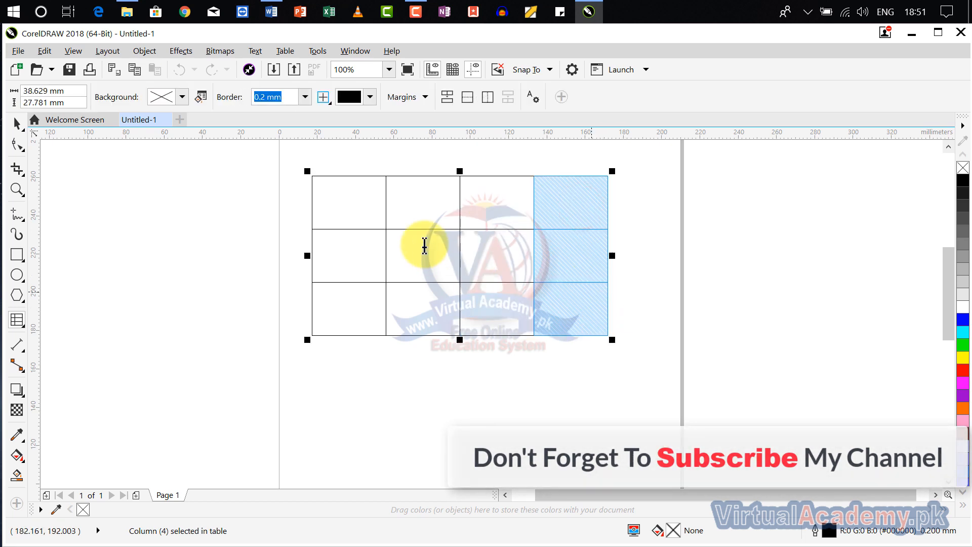
{"action": "left_click", "coordinate": [357, 212]}
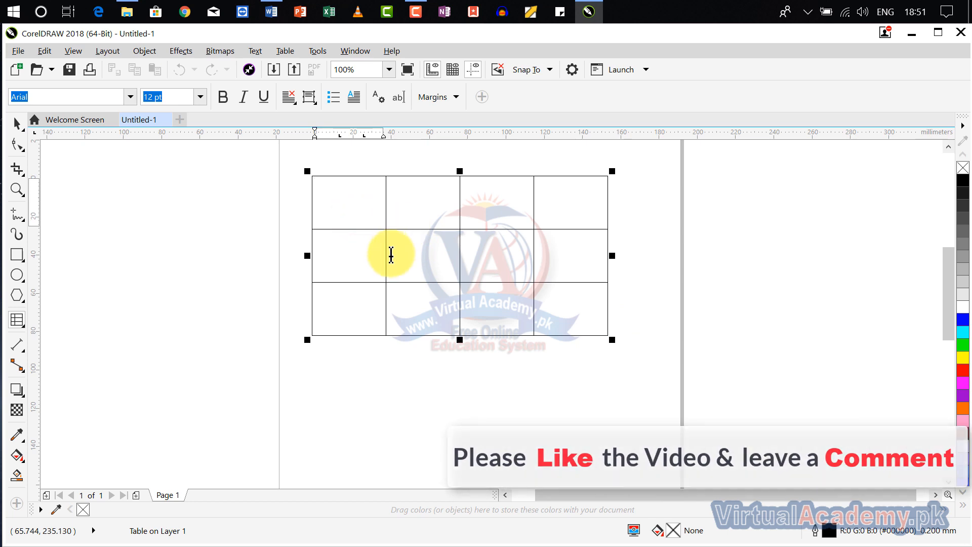
- Draw a second table about 164 × 51 mm below the first one
{"action": "left_click", "coordinate": [23, 322]}
{"action": "left_click", "coordinate": [55, 333]}
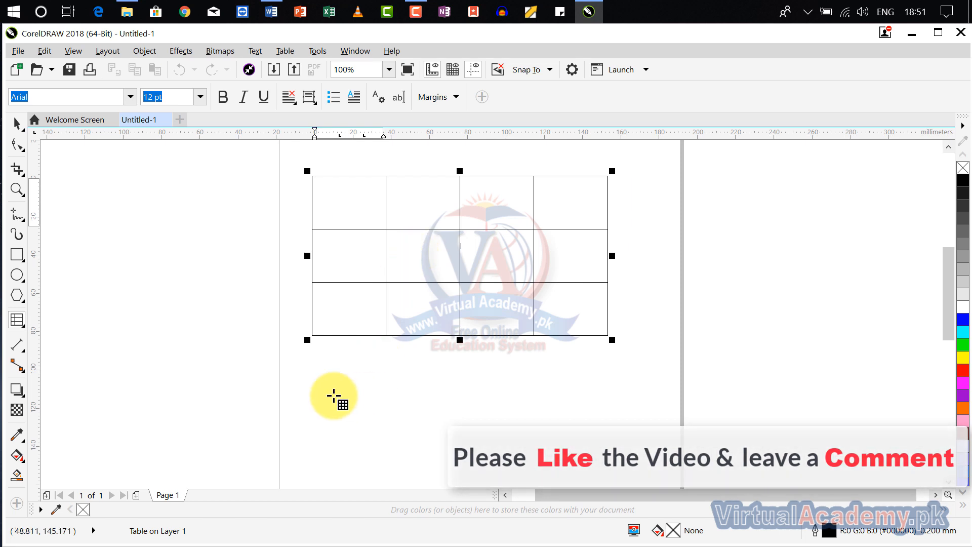
{"action": "left_click_drag", "start_coordinate": [304, 387], "coordinate": [620, 445]}
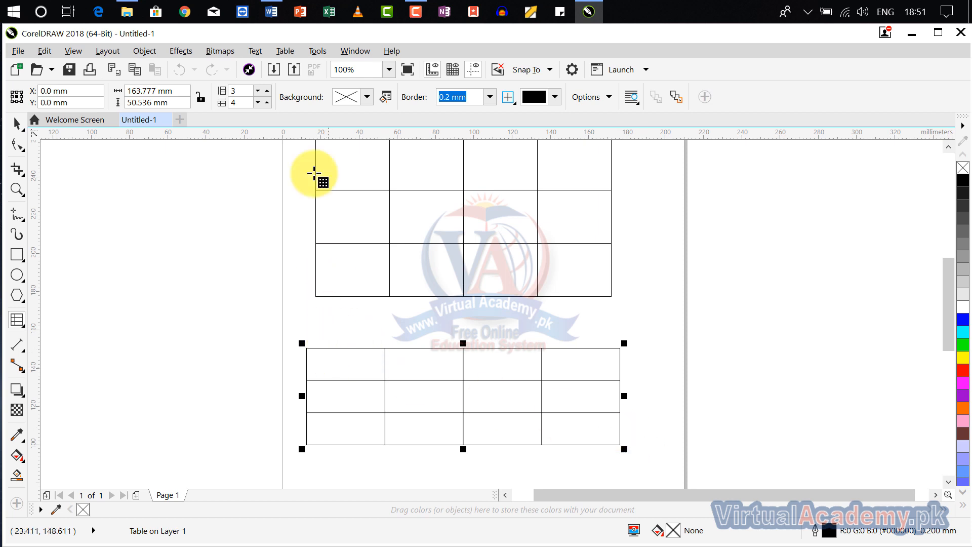
- Set the lower table to 5 rows and 3 columns
{"action": "double_click", "coordinate": [243, 90]}
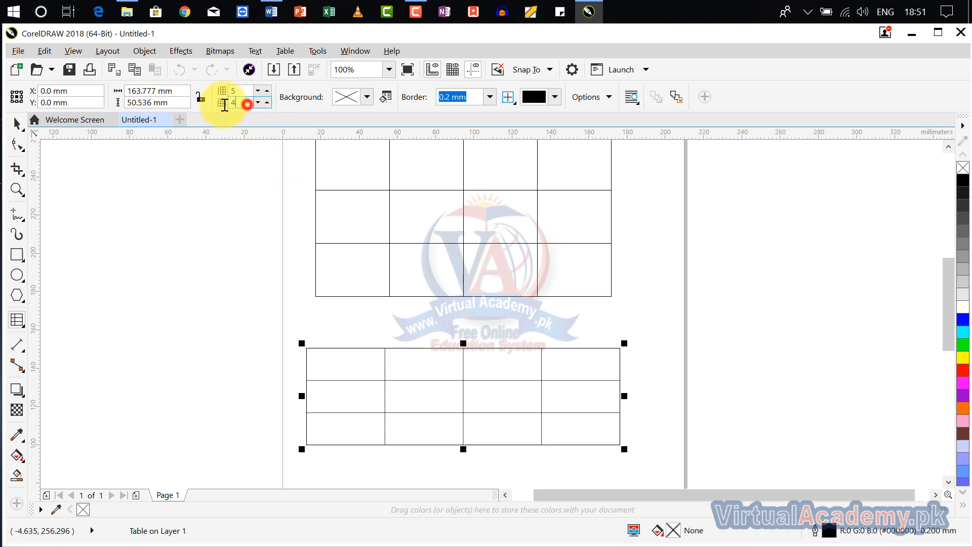
{"action": "double_click", "coordinate": [245, 103]}
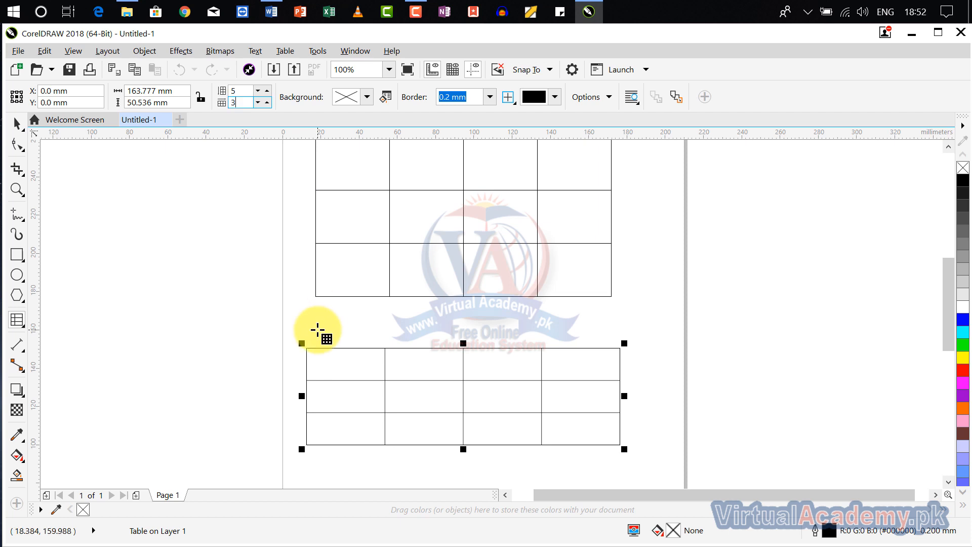
{"action": "key", "text": "Return"}
{"action": "scroll", "coordinate": [397, 325], "scroll_direction": "down", "scroll_amount": 2}
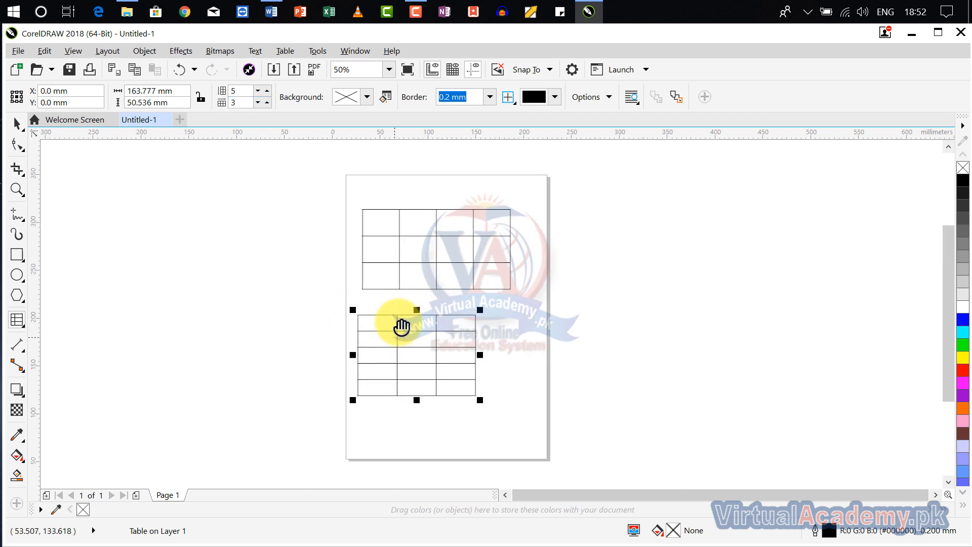
{"action": "scroll", "coordinate": [390, 300], "scroll_direction": "up", "scroll_amount": 2}
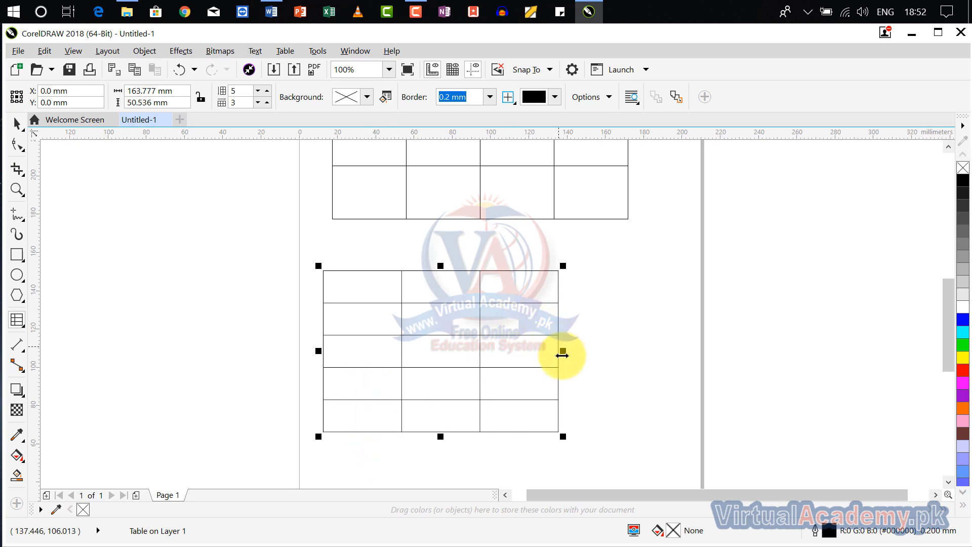
{"action": "left_click_drag", "start_coordinate": [568, 352], "coordinate": [552, 298]}
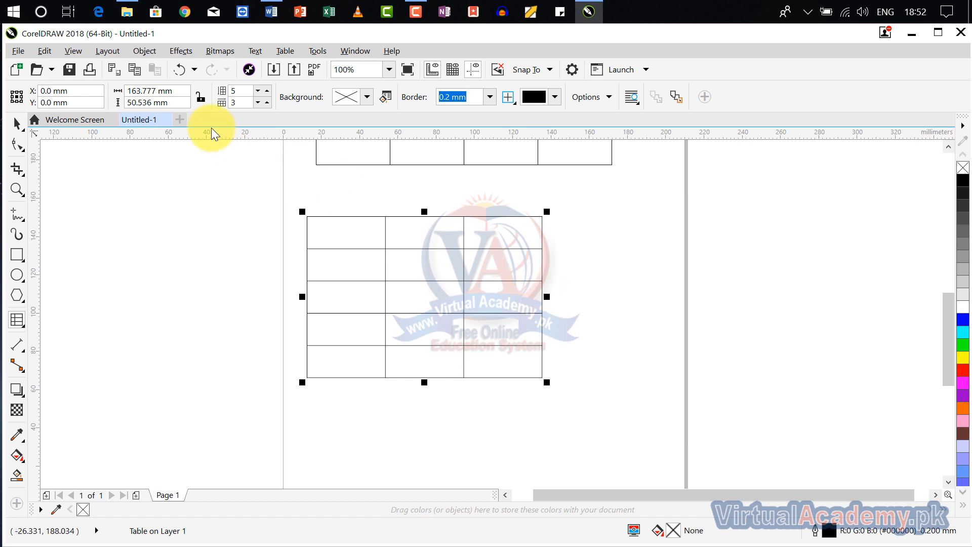
- Resize the lower table to a width of 200.777 mm and a height of about 80 mm
{"action": "left_click", "coordinate": [71, 100]}
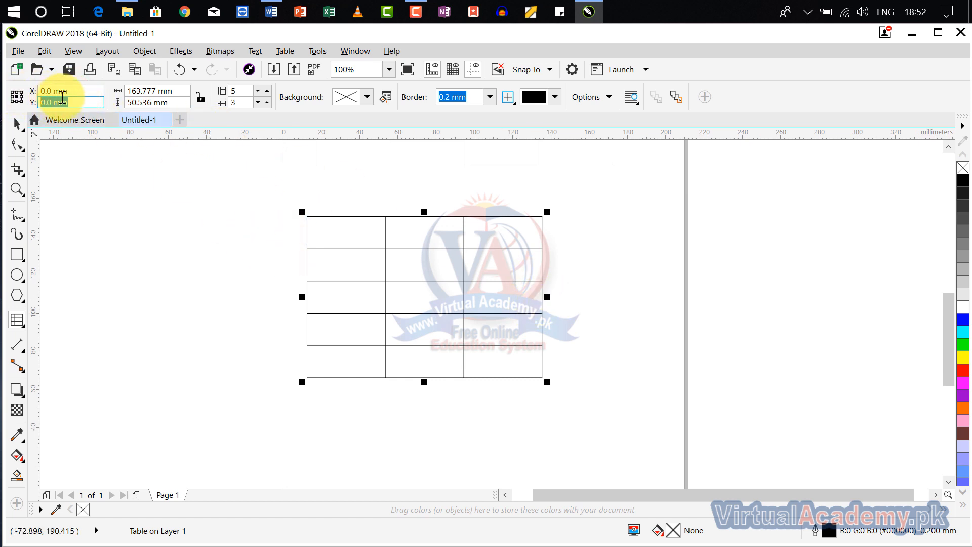
{"action": "double_click", "coordinate": [140, 91]}
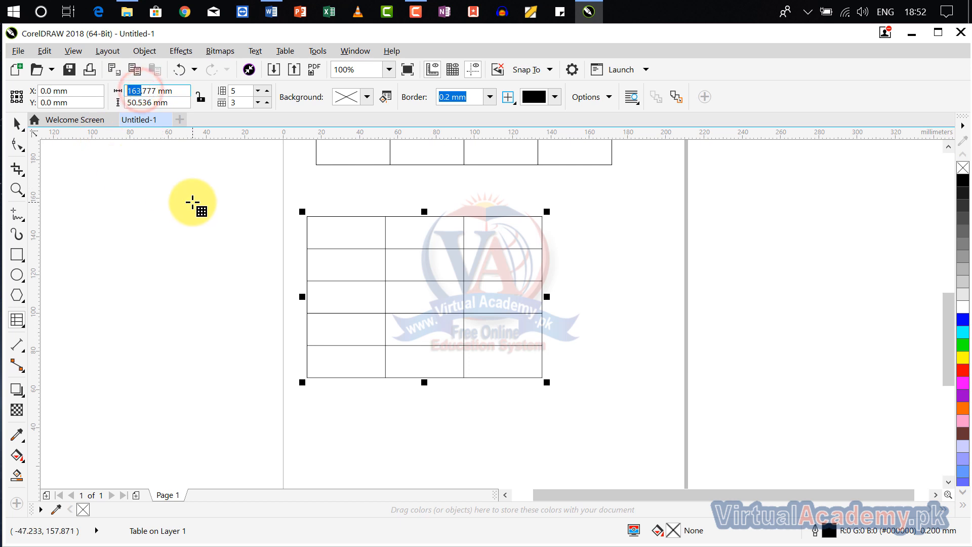
{"action": "type", "text": "200"}
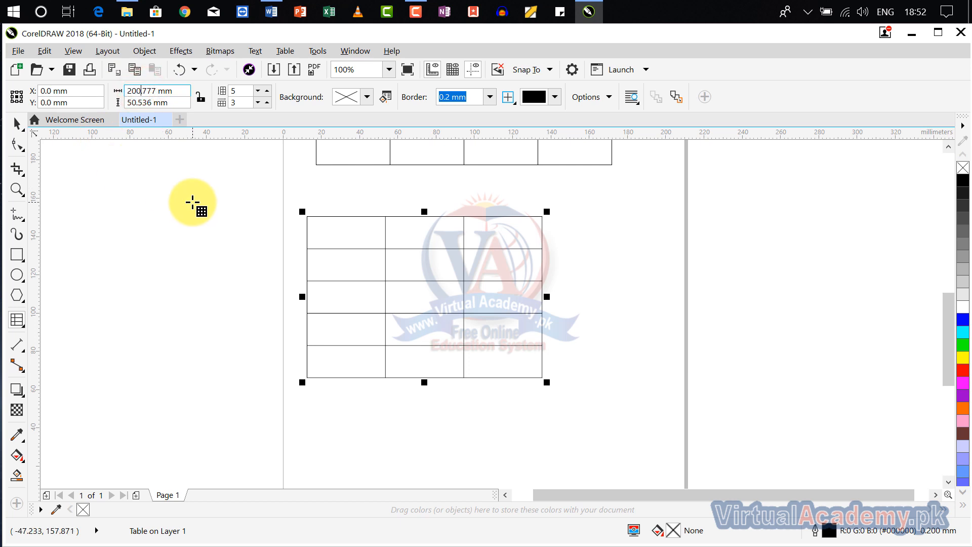
{"action": "key", "text": "Return"}
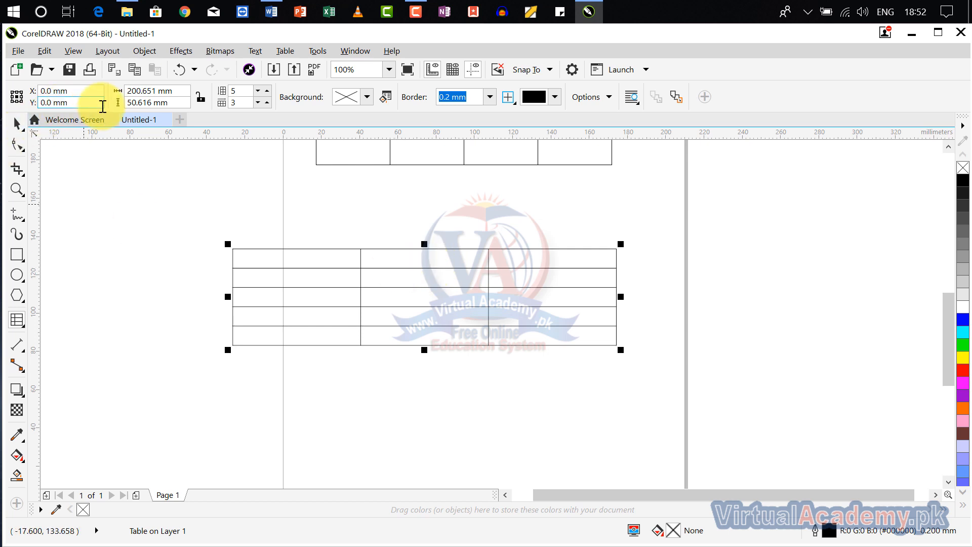
{"action": "left_click", "coordinate": [131, 103]}
{"action": "double_click", "coordinate": [126, 103]}
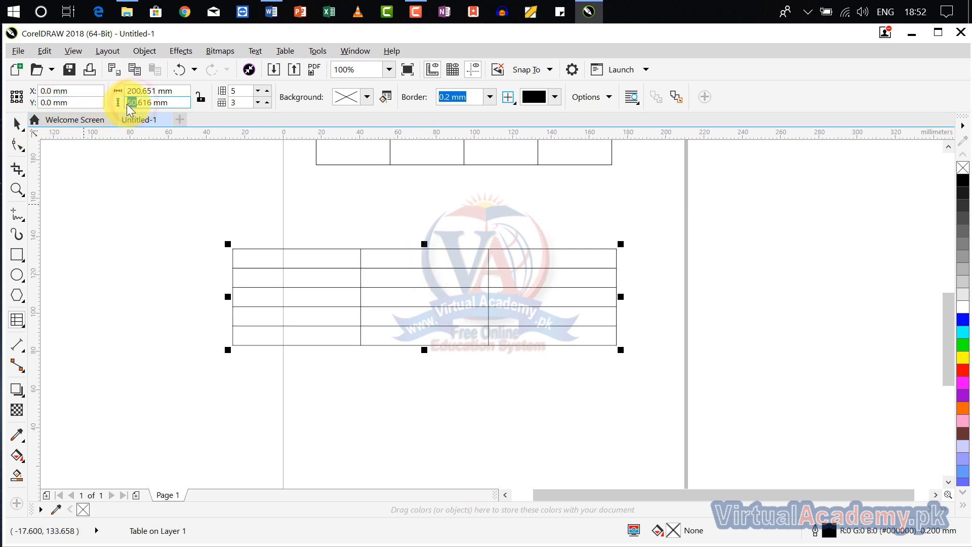
{"action": "type", "text": "80"}
{"action": "key", "text": "Return"}
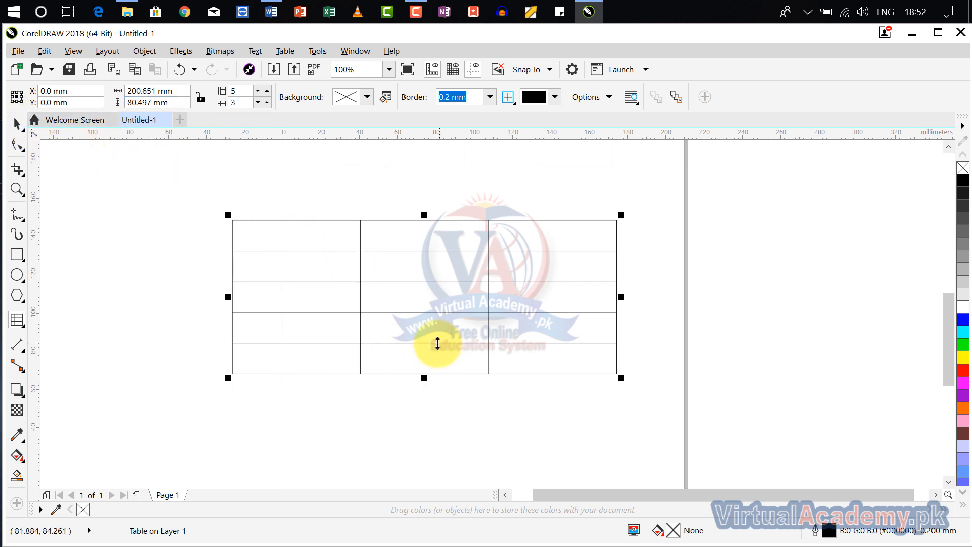
- Shift the lower table horizontally, entering an X value of 100 mm and another of 40 mm
{"action": "double_click", "coordinate": [46, 90]}
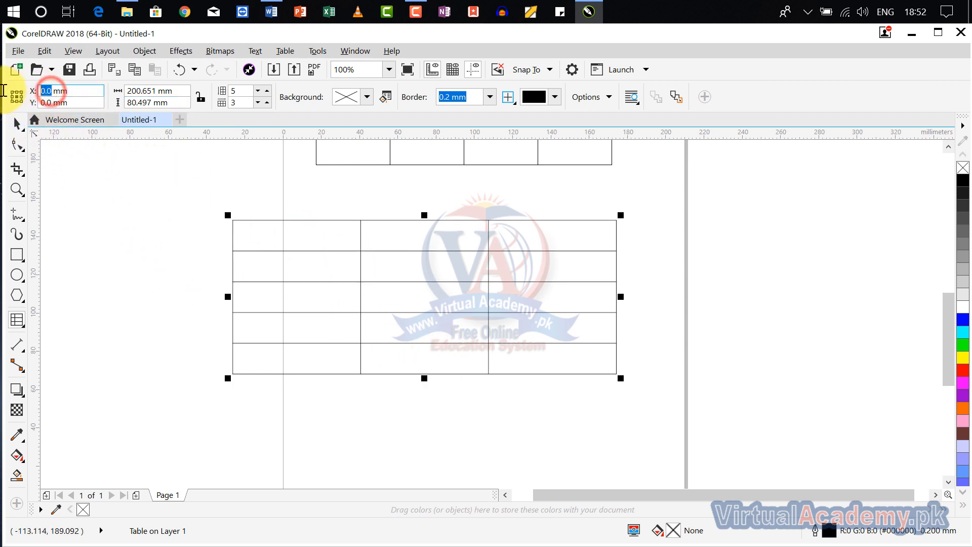
{"action": "type", "text": "100"}
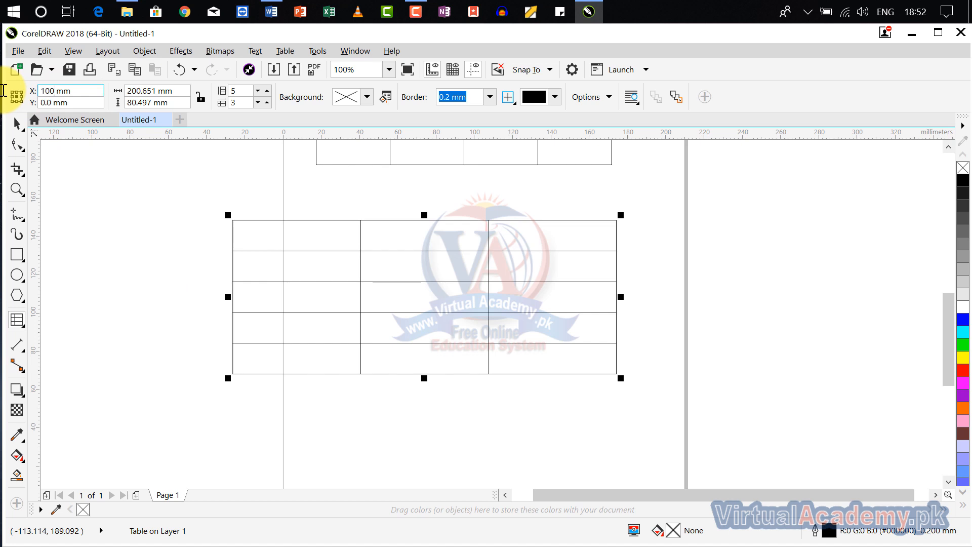
{"action": "key", "text": "Return"}
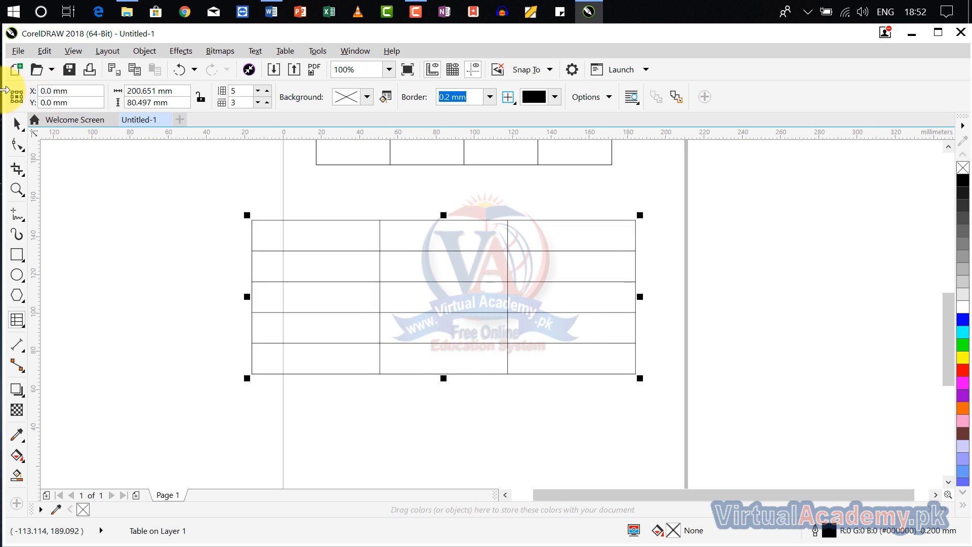
{"action": "double_click", "coordinate": [49, 90]}
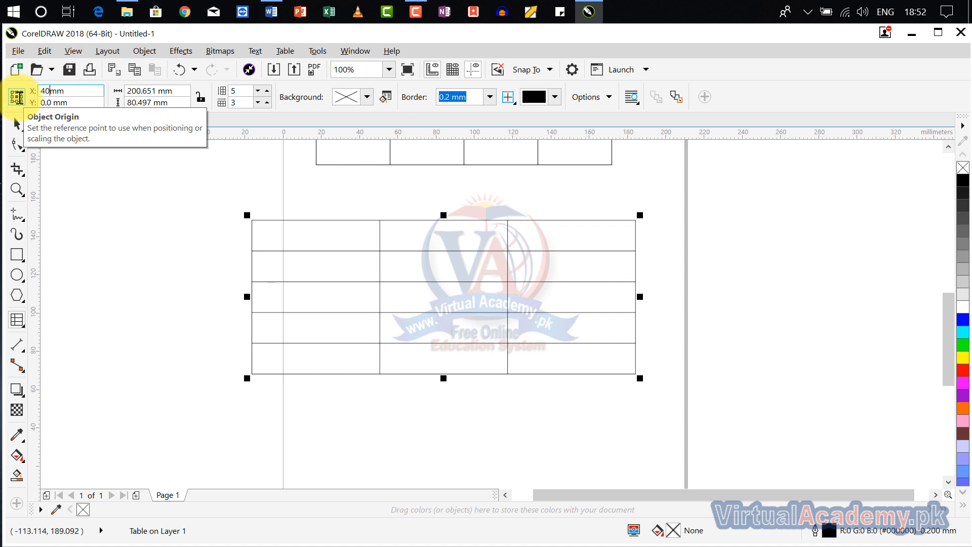
{"action": "type", "text": "40mm"}
{"action": "key", "text": "Return"}
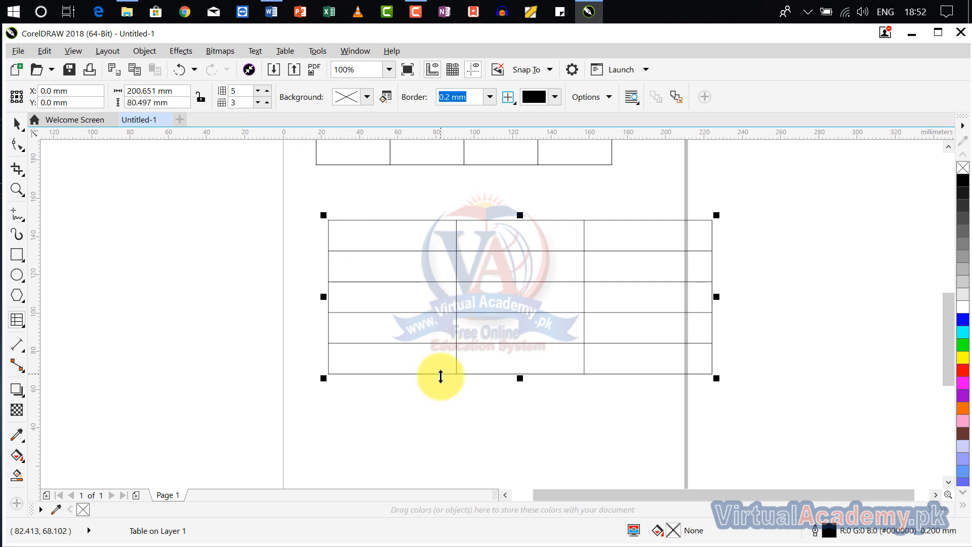
{"action": "scroll", "coordinate": [407, 349], "scroll_direction": "down", "scroll_amount": 1}
{"action": "scroll", "coordinate": [386, 321], "scroll_direction": "up", "scroll_amount": 1}
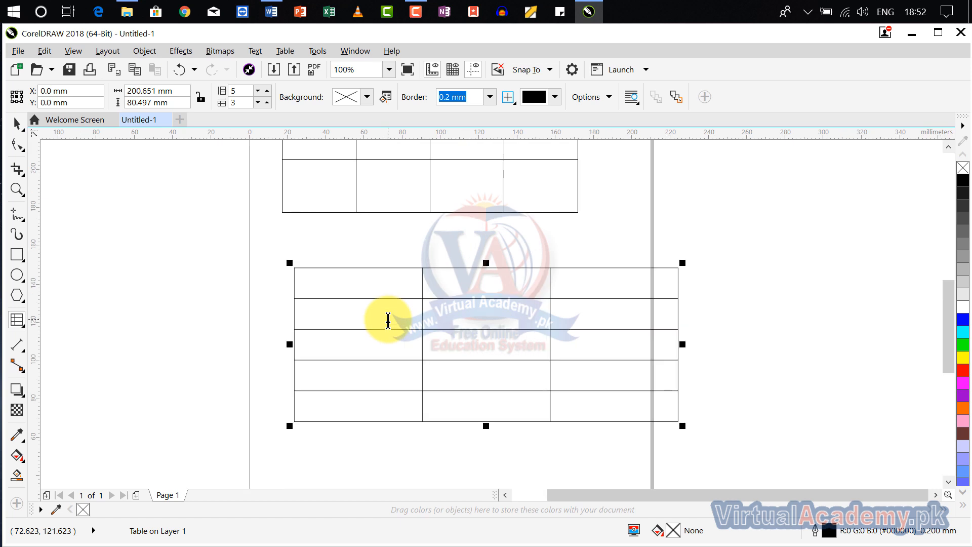
- Select the five-row table with the Pick tool and centre it on the page
{"action": "left_click", "coordinate": [727, 284]}
{"action": "left_click", "coordinate": [17, 122]}
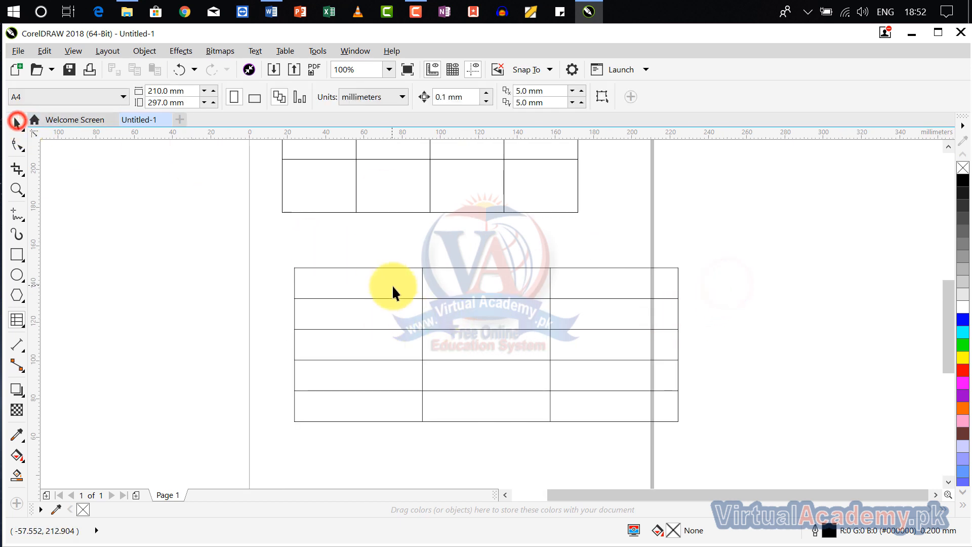
{"action": "left_click", "coordinate": [404, 269]}
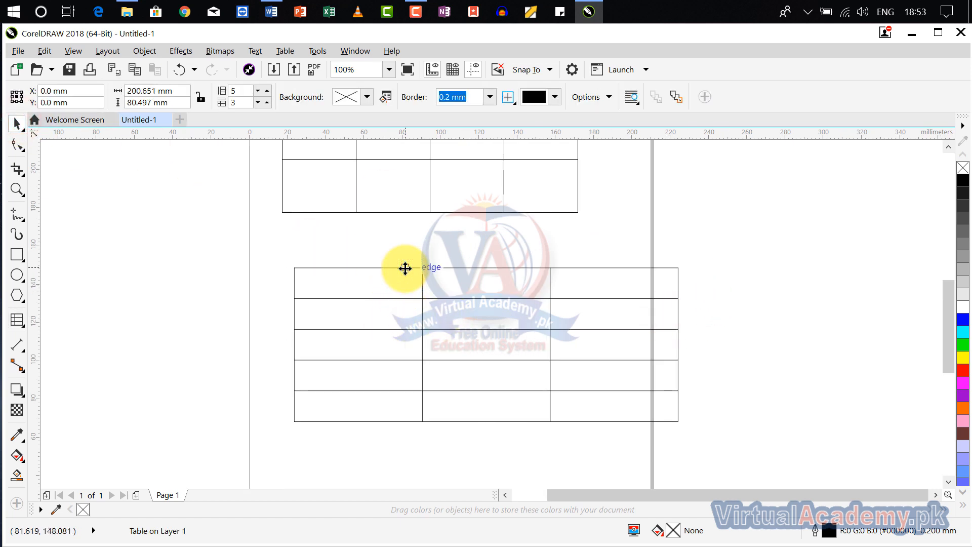
{"action": "key", "text": "p"}
{"action": "left_click_drag", "start_coordinate": [494, 310], "coordinate": [498, 445]}
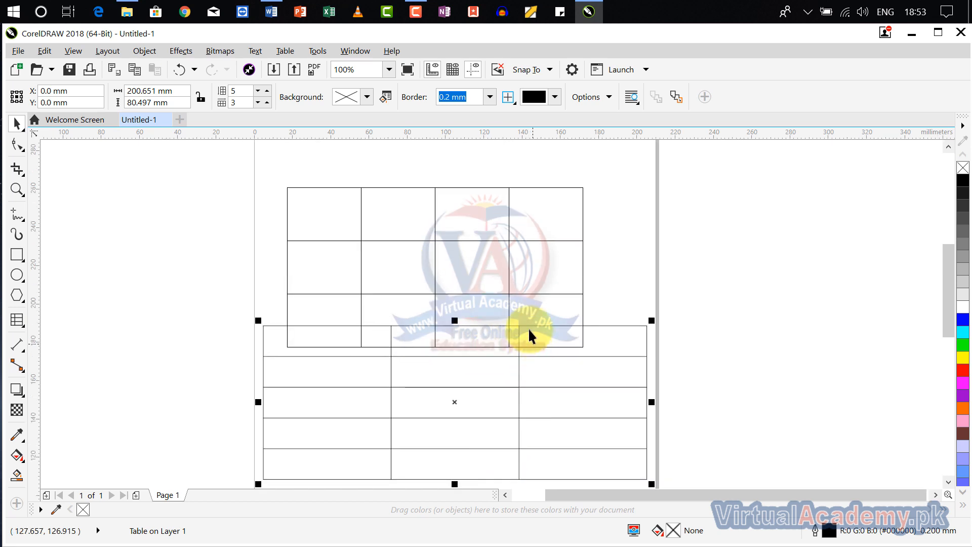
- Delete the upper table with 3 rows and 4 columns from the page
{"action": "left_click", "coordinate": [581, 264]}
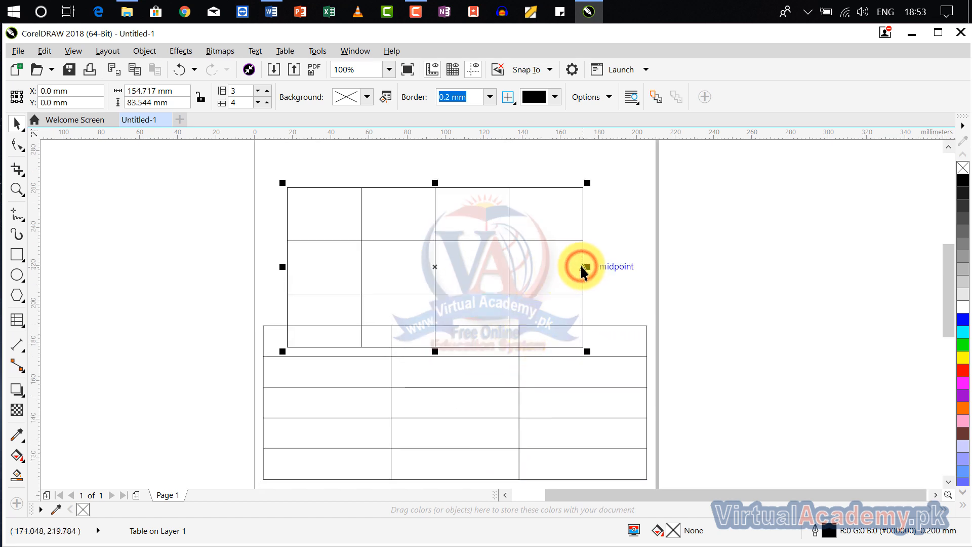
{"action": "key", "text": "Delete"}
{"action": "key", "text": "shift+F4"}
{"action": "scroll", "coordinate": [501, 255], "scroll_direction": "down", "scroll_amount": 1}
{"action": "scroll", "coordinate": [488, 260], "scroll_direction": "up", "scroll_amount": 2}
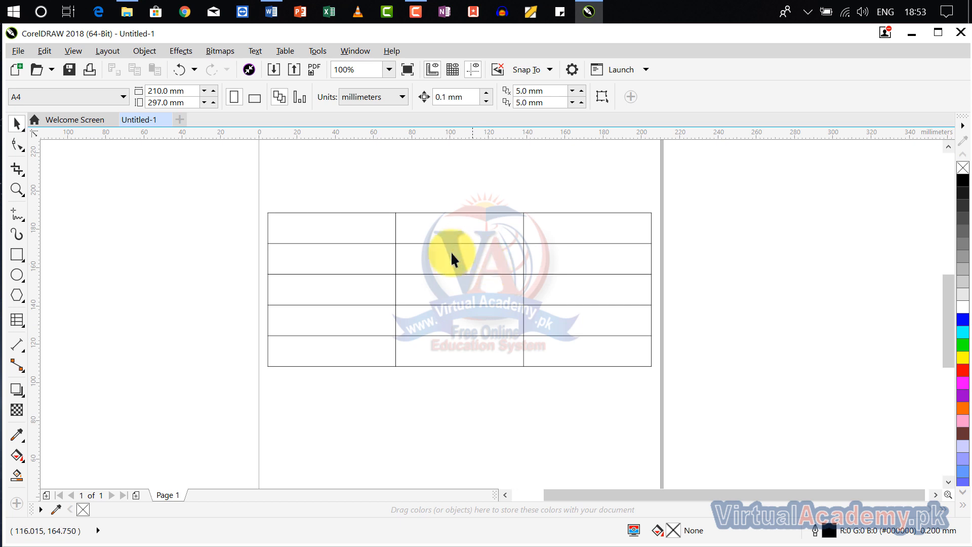
- Select the five-row table and set its background to the dark red RGB 171, 48, 48 (#AB3030)
{"action": "left_click", "coordinate": [373, 242]}
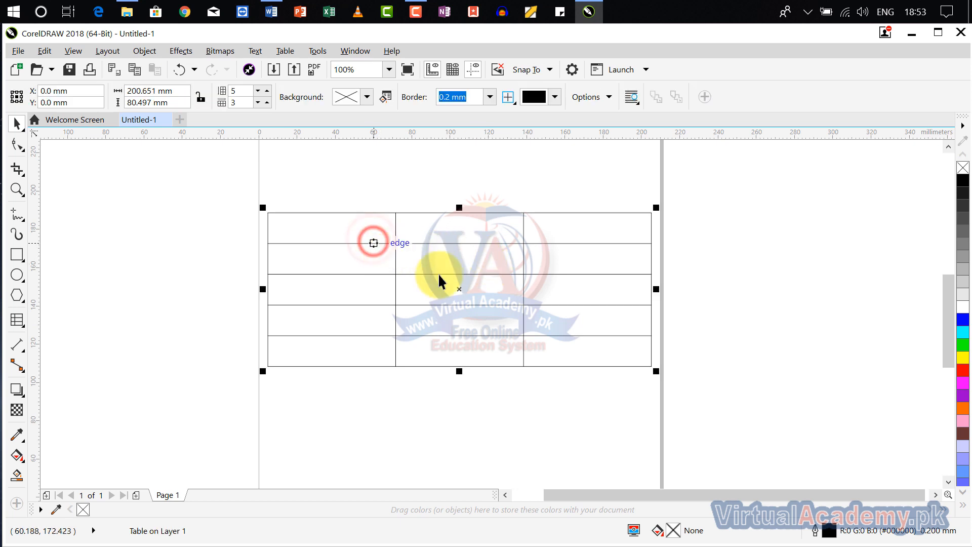
{"action": "left_click", "coordinate": [363, 102]}
{"action": "left_click", "coordinate": [446, 181]}
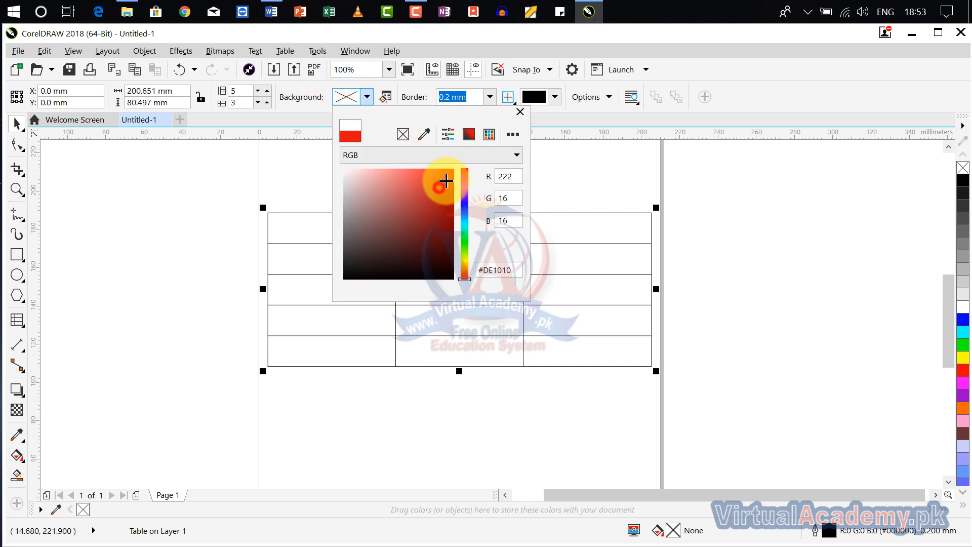
{"action": "left_click", "coordinate": [423, 205]}
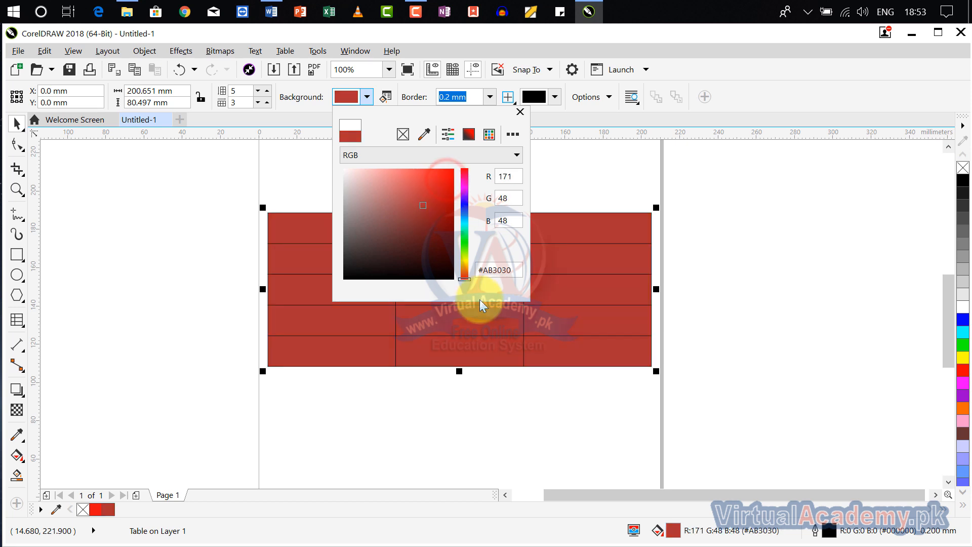
- Sample the light grey #F4F4F4 from the screen with the eyedropper as the table's background colour
{"action": "left_click", "coordinate": [423, 135]}
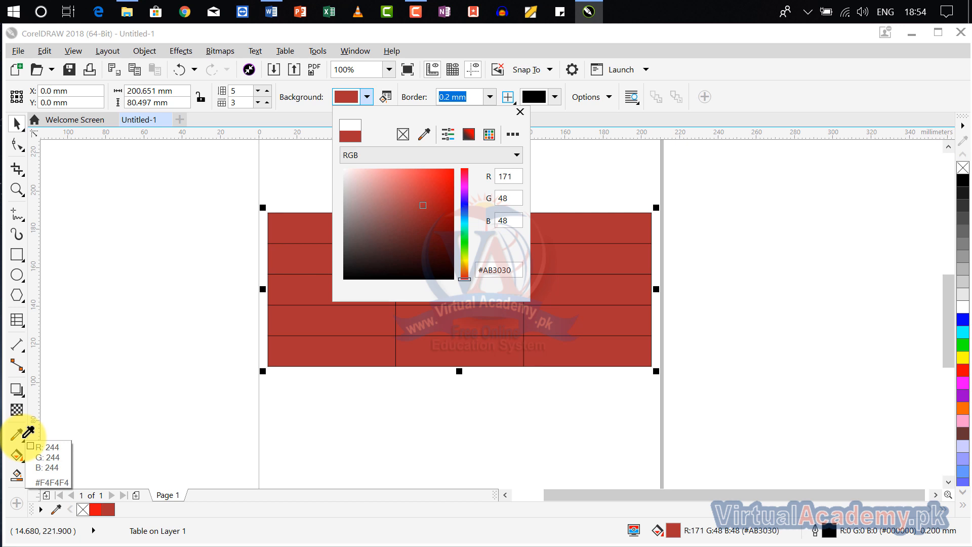
{"action": "left_click", "coordinate": [522, 112]}
{"action": "left_click", "coordinate": [525, 113]}
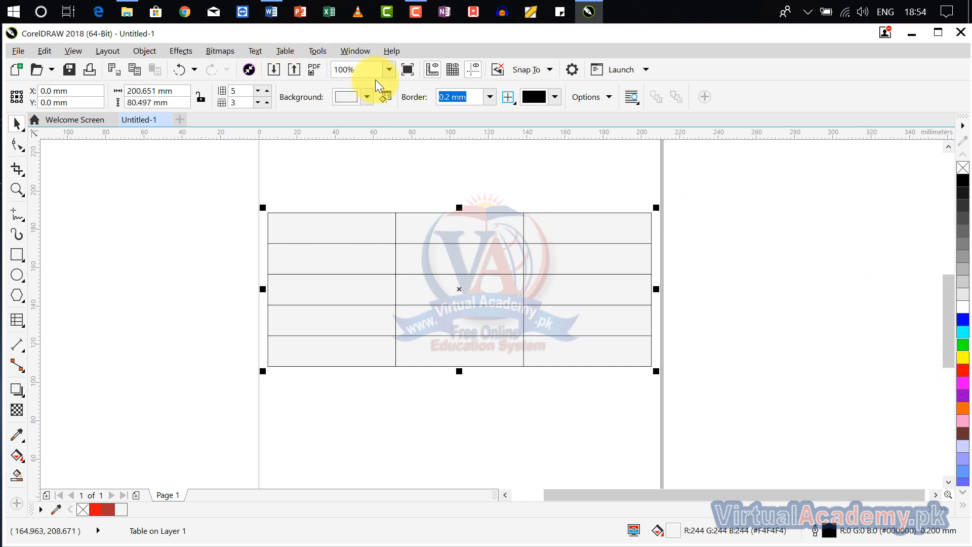
- Set the table's background to the red RGB 217, 31, 31 (#D91F1F)
{"action": "left_click", "coordinate": [370, 93]}
{"action": "left_click", "coordinate": [438, 185]}
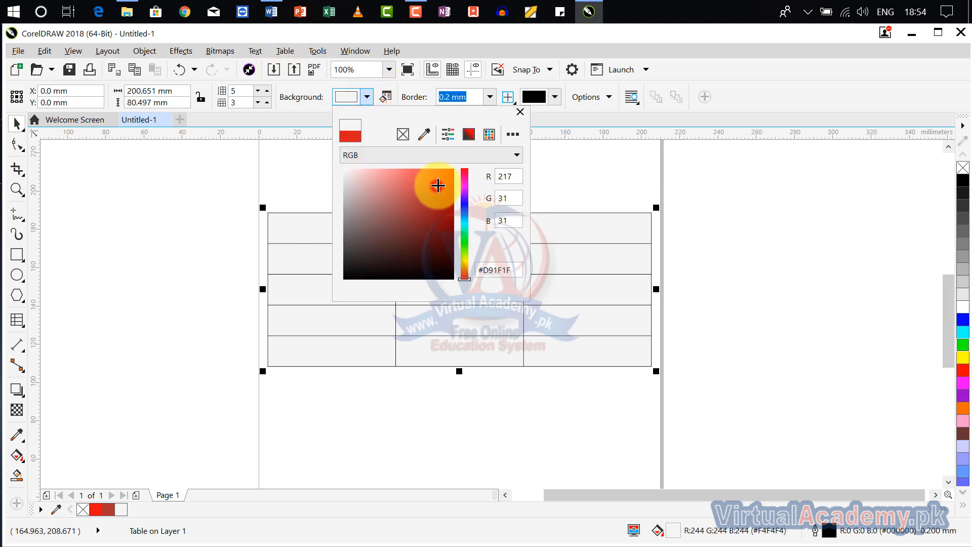
{"action": "left_click", "coordinate": [519, 113]}
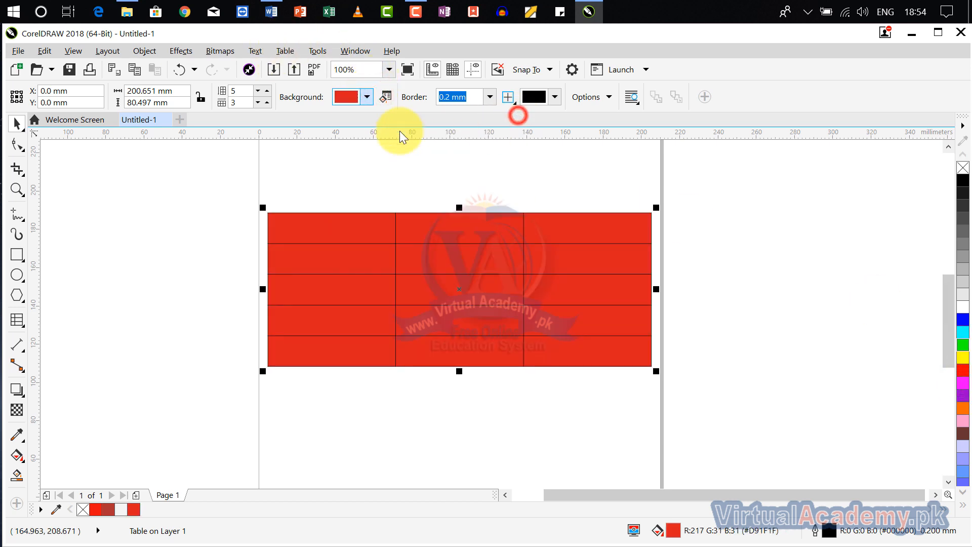
- Open the table background's fill editor, try a fountain fill, and return to the uniform fill
{"action": "left_click", "coordinate": [389, 96]}
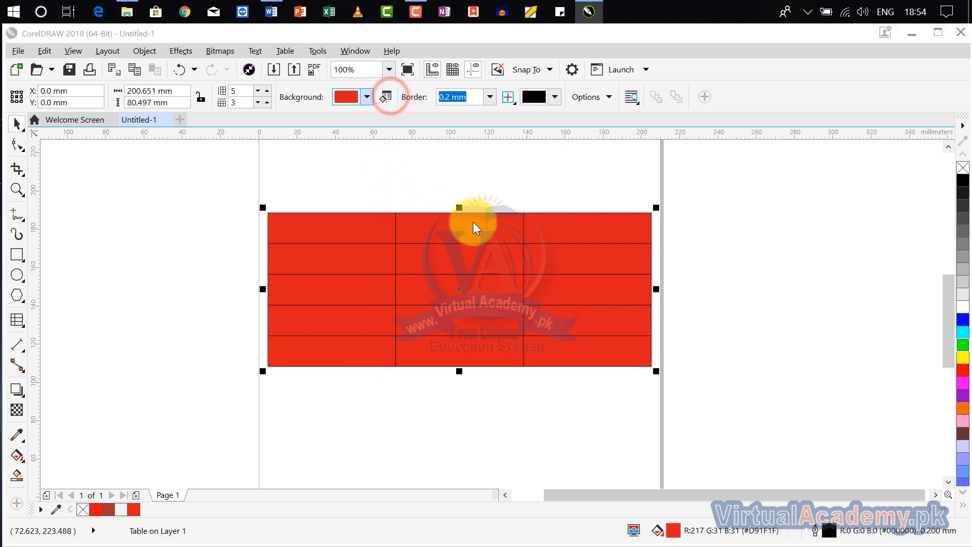
{"action": "left_click_drag", "start_coordinate": [361, 154], "coordinate": [596, 175]}
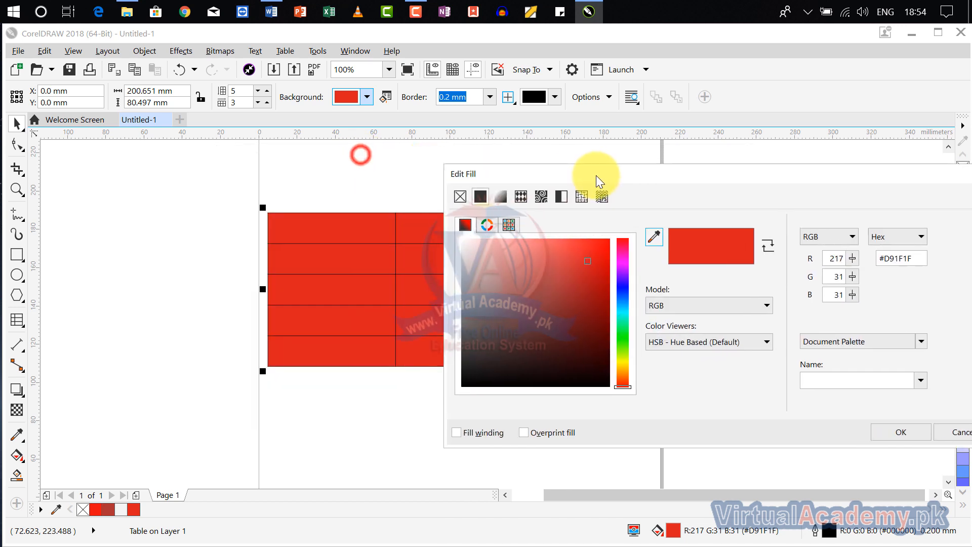
{"action": "left_click", "coordinate": [502, 201]}
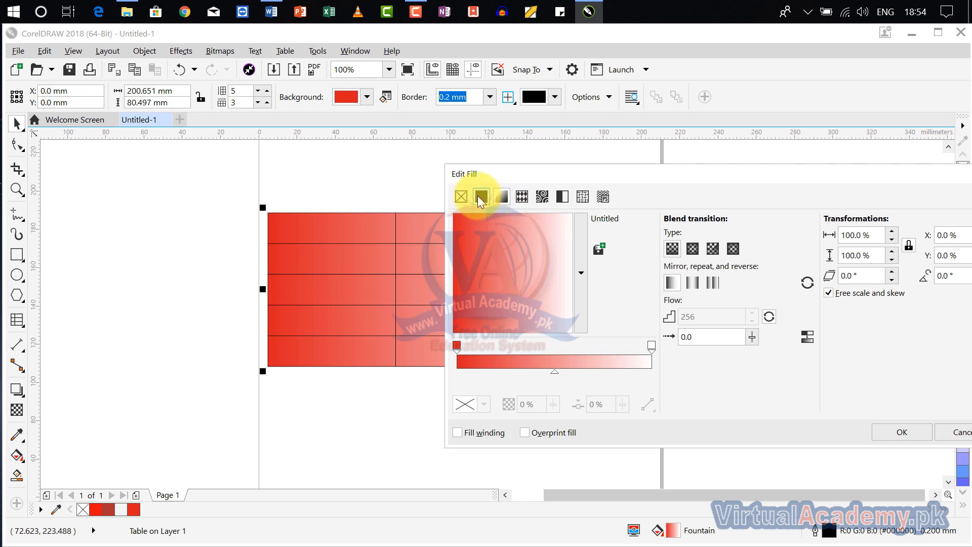
{"action": "left_click", "coordinate": [478, 196]}
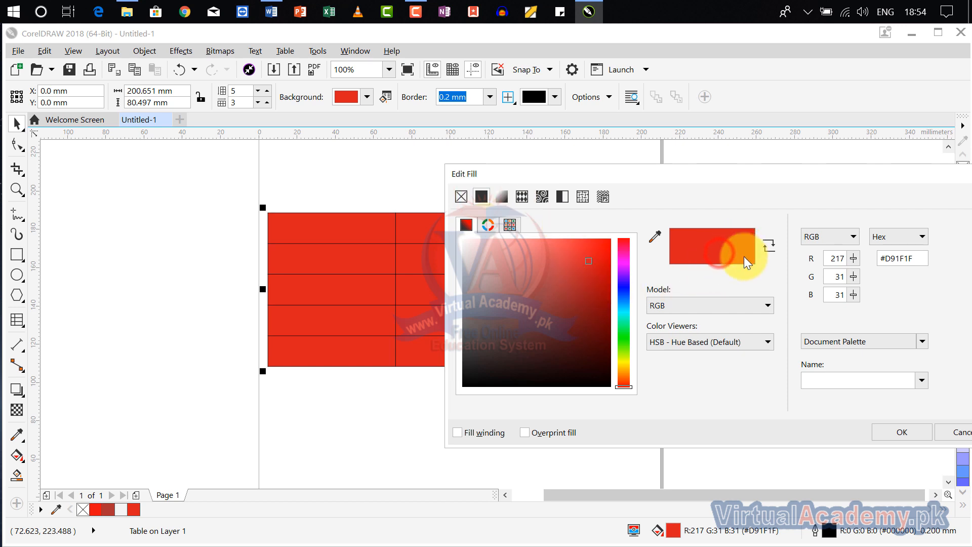
- Try the CMY and Grayscale colour models for the uniform fill and switch back to RGB
{"action": "left_click", "coordinate": [740, 304]}
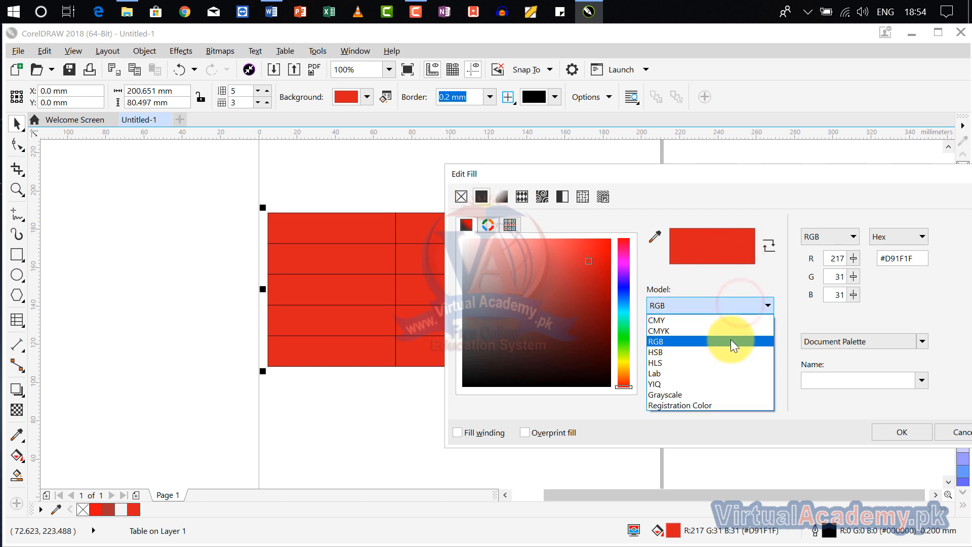
{"action": "left_click", "coordinate": [731, 320]}
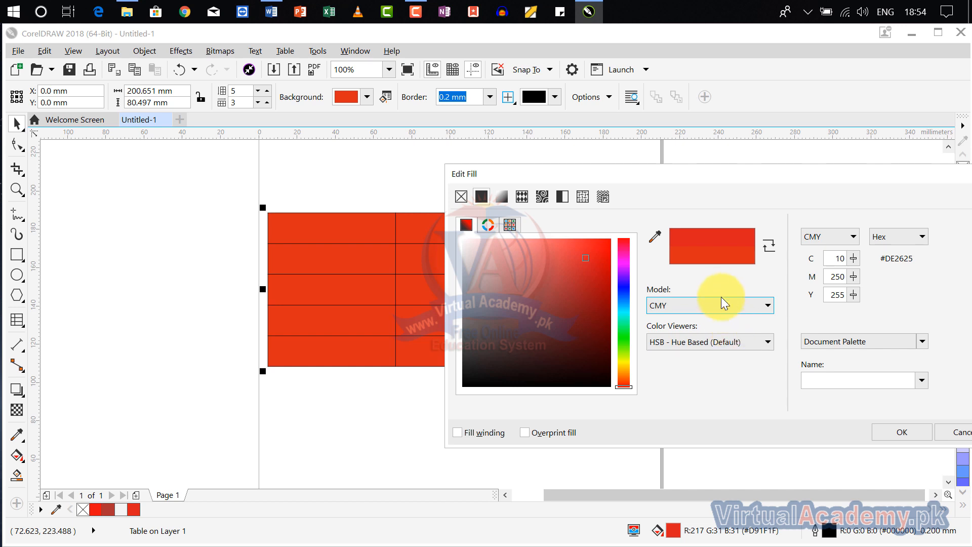
{"action": "left_click", "coordinate": [725, 306]}
{"action": "left_click", "coordinate": [718, 341]}
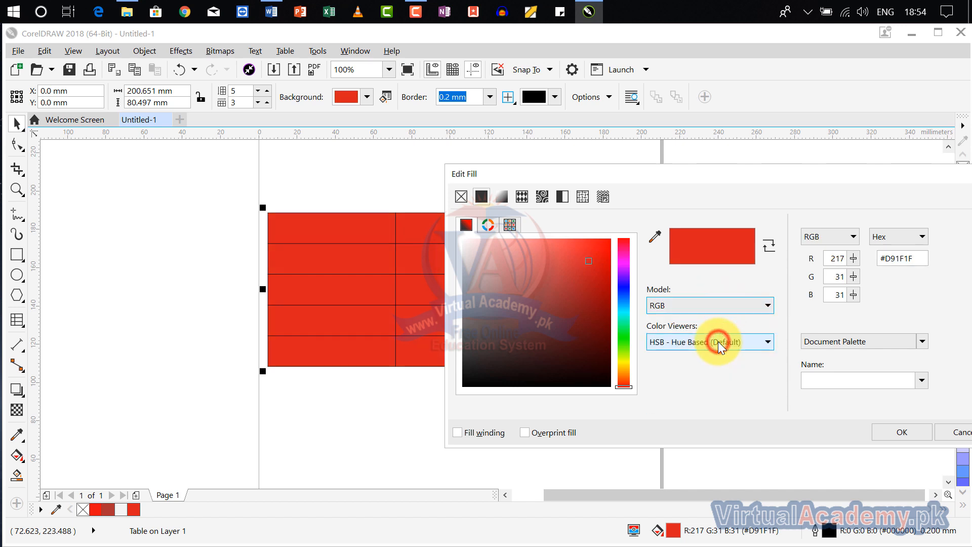
{"action": "left_click", "coordinate": [705, 305]}
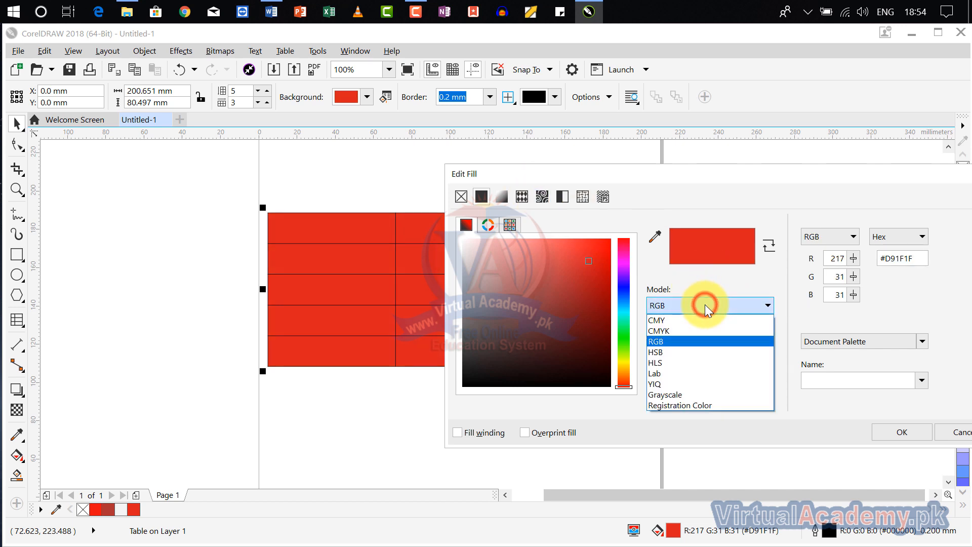
{"action": "left_click", "coordinate": [713, 394]}
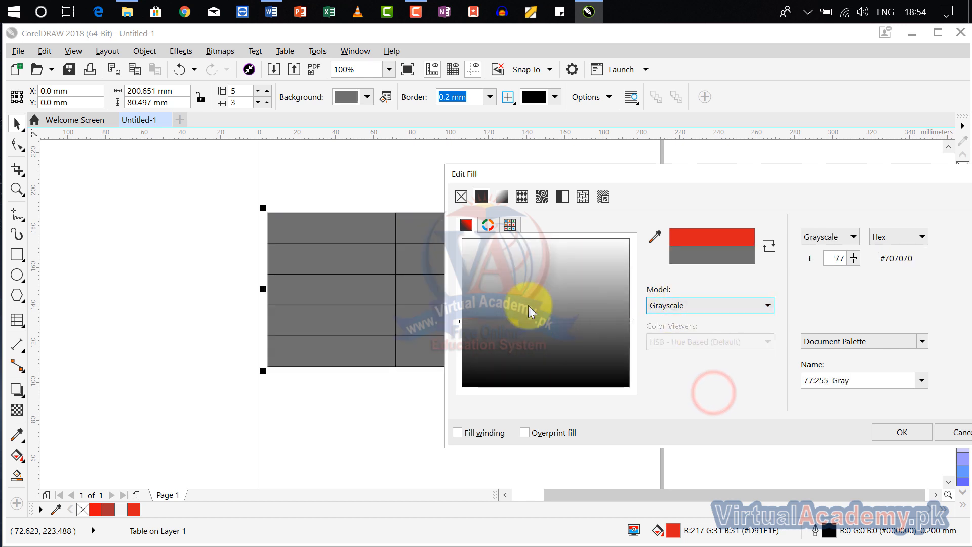
{"action": "left_click", "coordinate": [703, 307]}
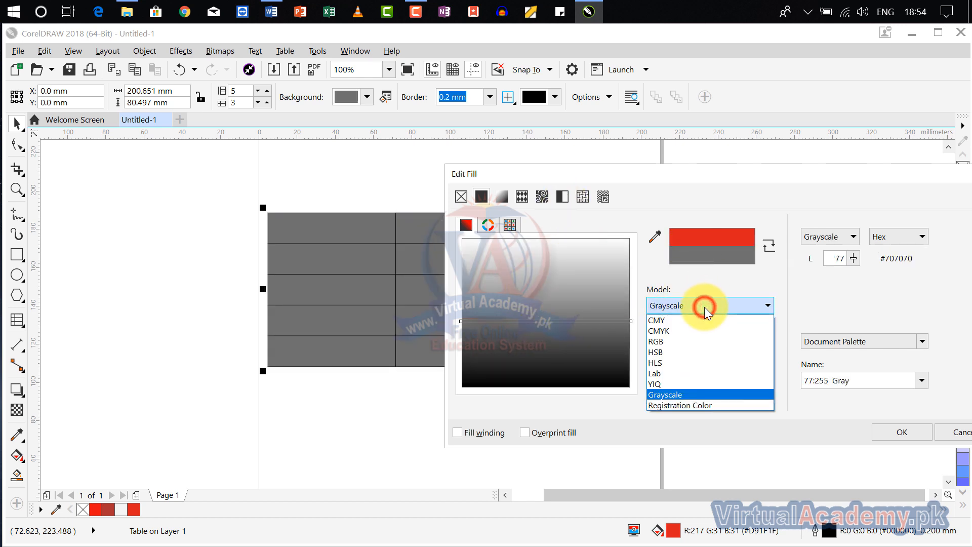
{"action": "left_click", "coordinate": [699, 342]}
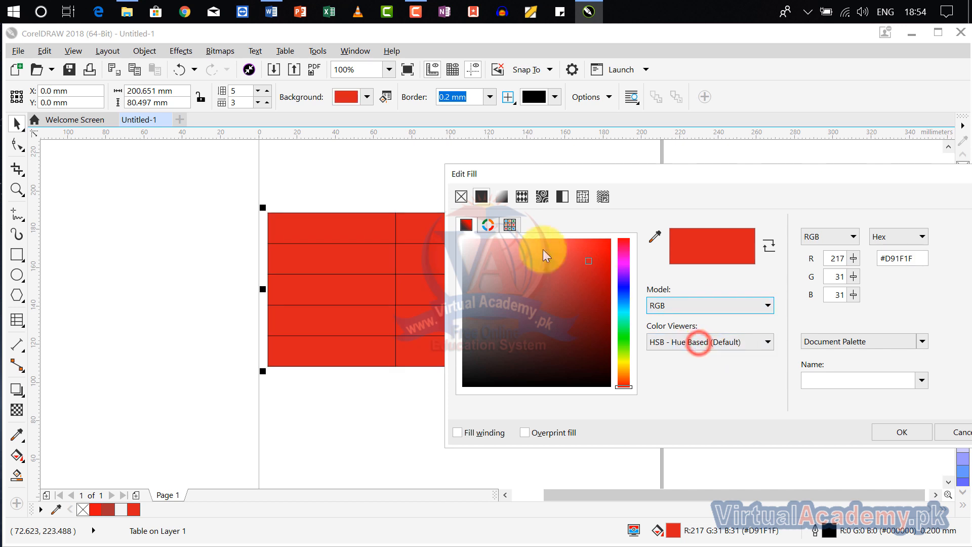
- Try the Aqua Pipes With Transparency and multicolour conical fountain fill presets on the table background
{"action": "left_click", "coordinate": [503, 199]}
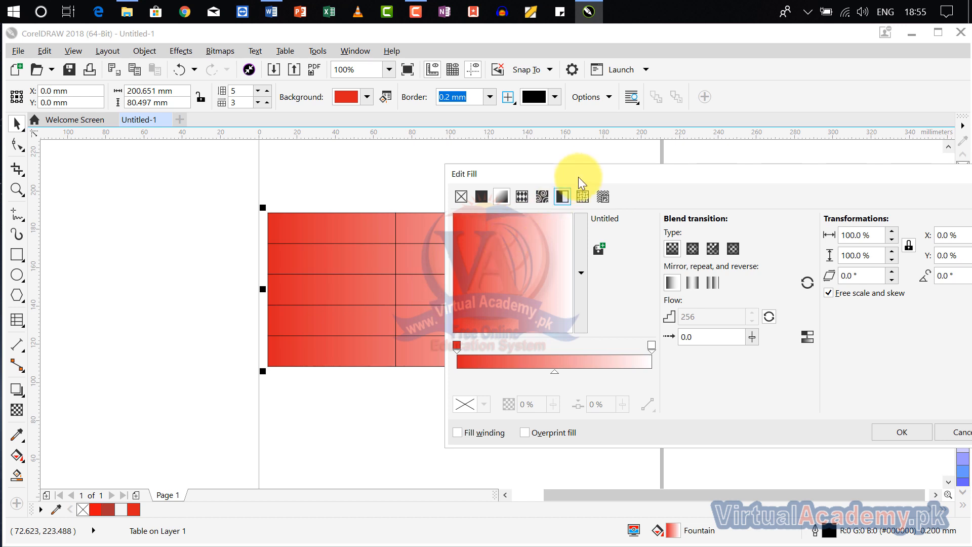
{"action": "left_click_drag", "start_coordinate": [595, 169], "coordinate": [672, 142]}
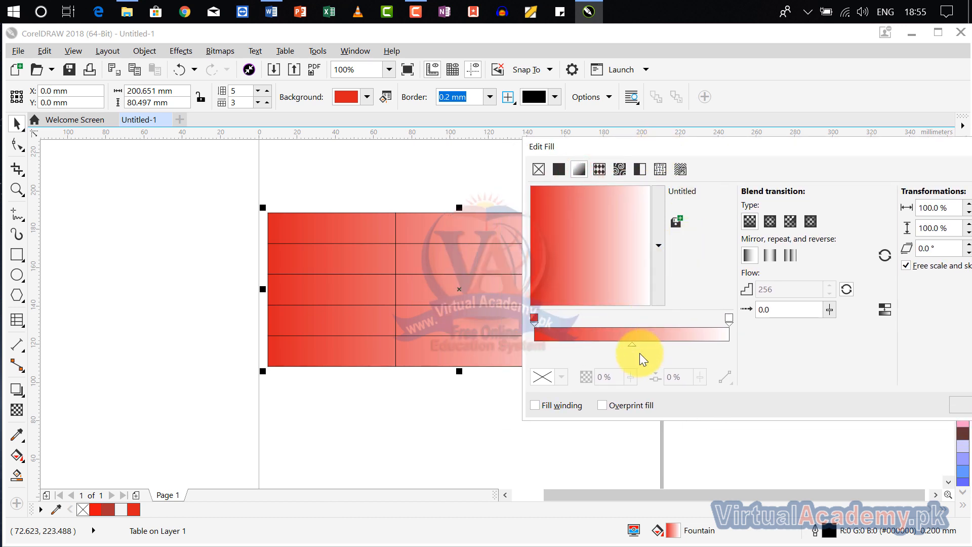
{"action": "left_click", "coordinate": [655, 264]}
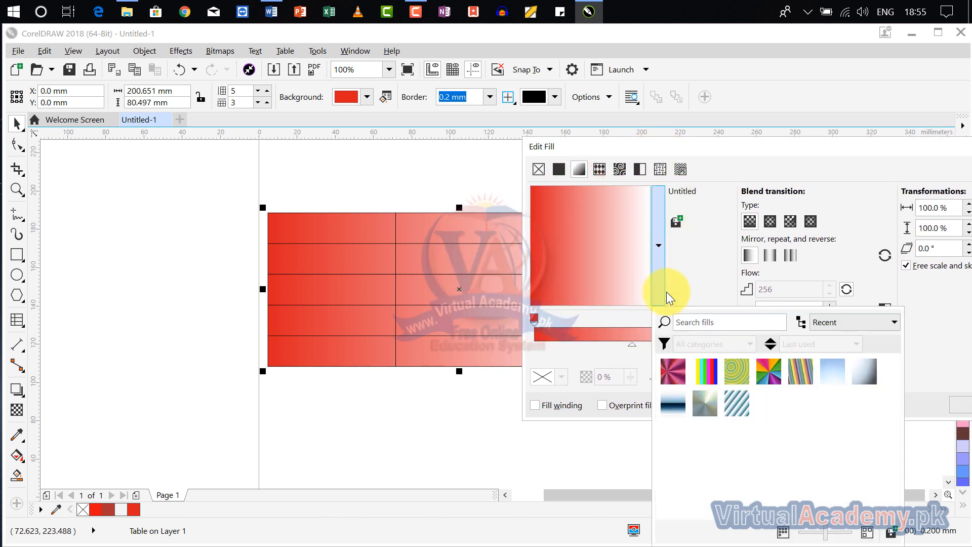
{"action": "left_click", "coordinate": [740, 406]}
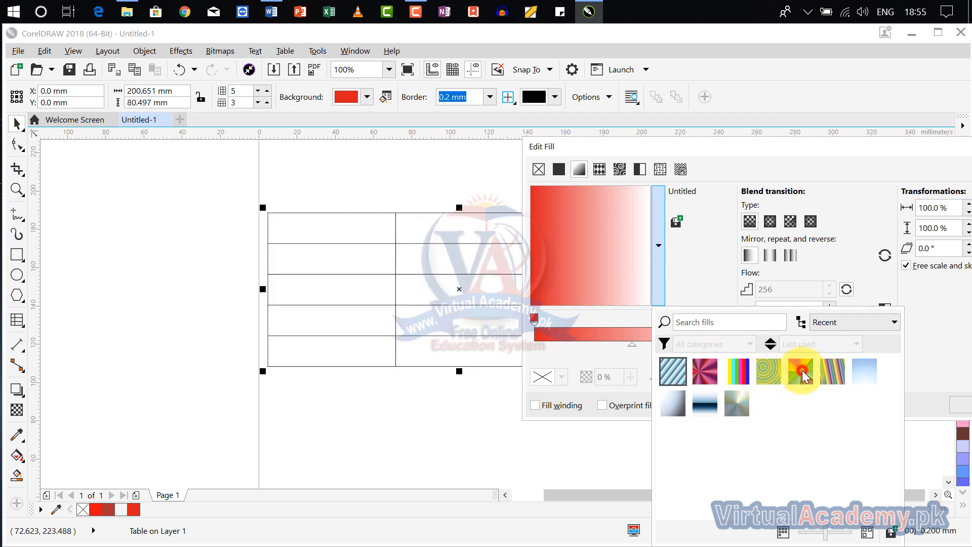
{"action": "left_click", "coordinate": [661, 256]}
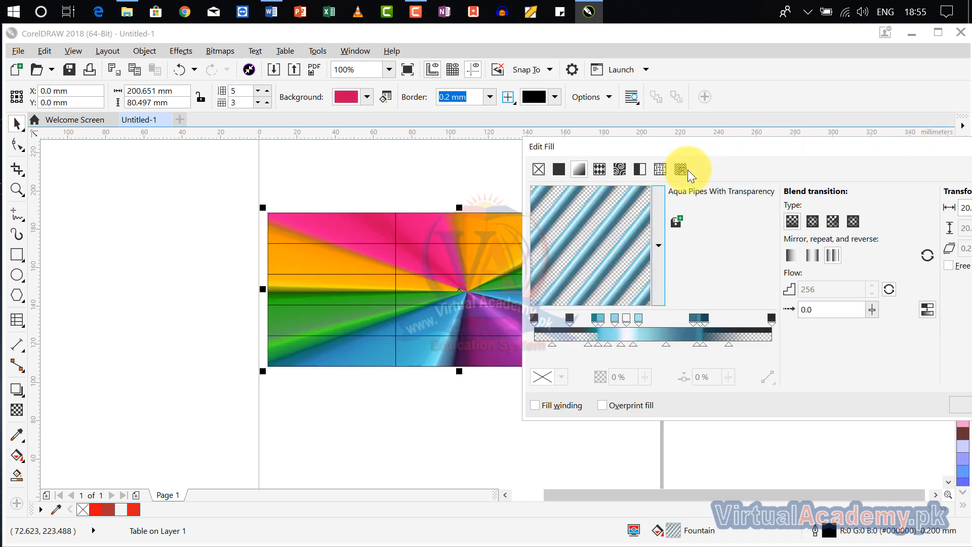
- Try the Silver Wallpaper vector pattern as the table background and discard the fill edits
{"action": "left_click", "coordinate": [599, 170]}
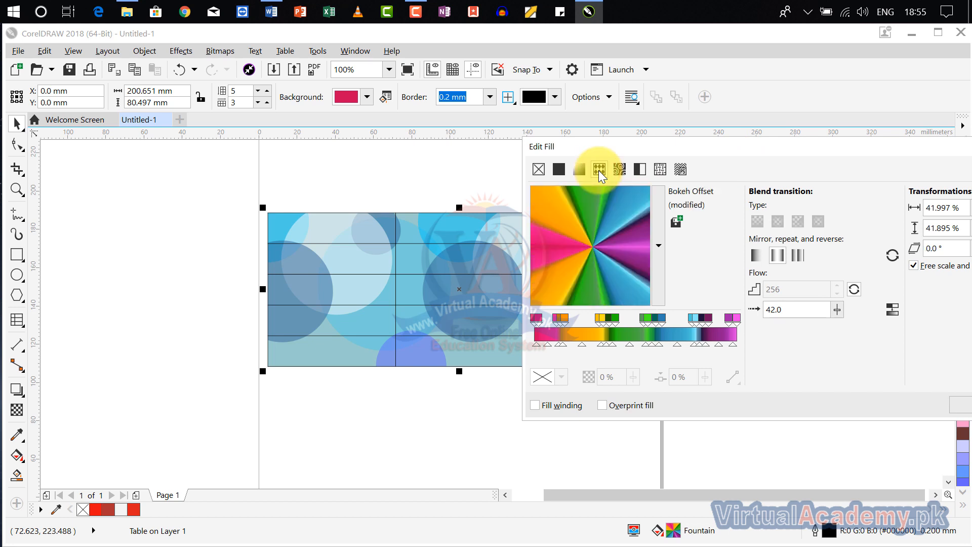
{"action": "left_click", "coordinate": [654, 236]}
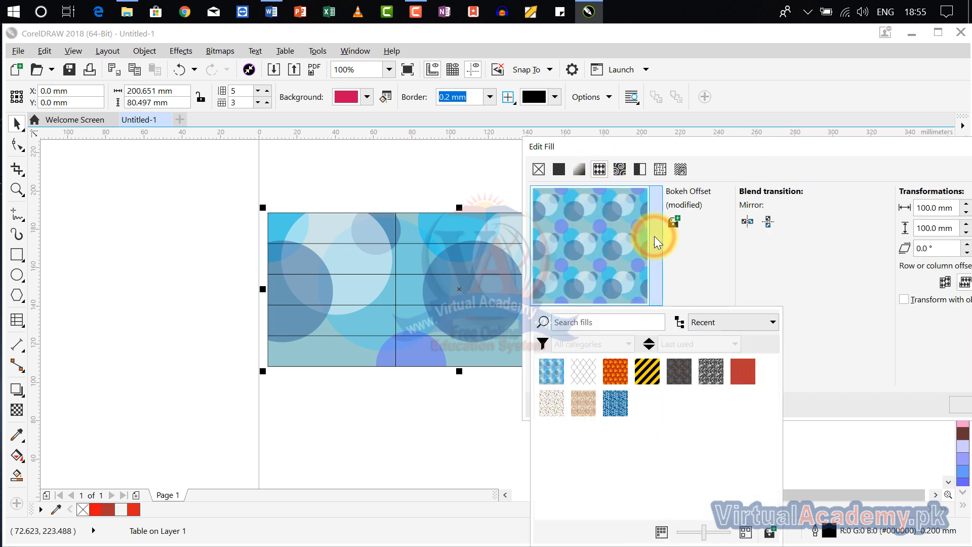
{"action": "left_click", "coordinate": [681, 383]}
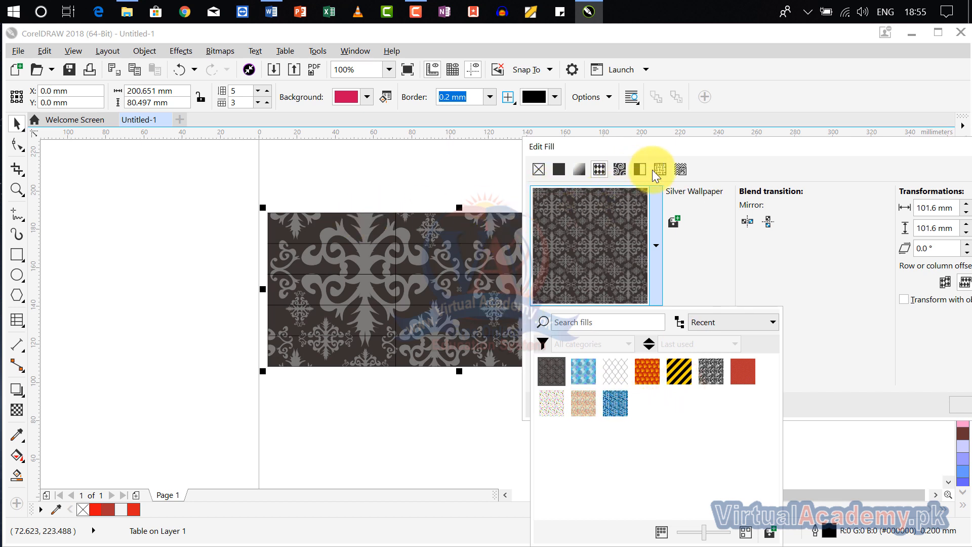
{"action": "left_click", "coordinate": [819, 145]}
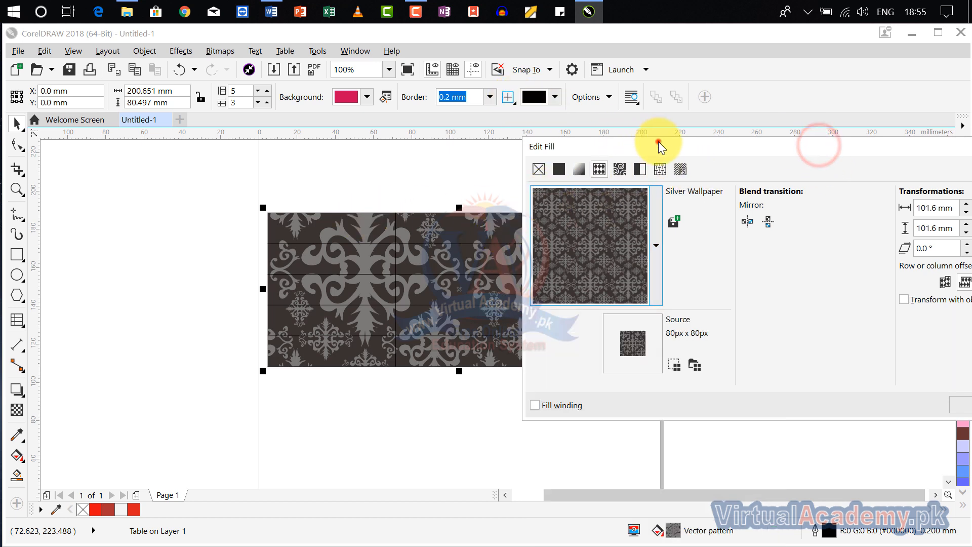
{"action": "left_click_drag", "start_coordinate": [658, 141], "coordinate": [469, 151]}
{"action": "left_click", "coordinate": [884, 160]}
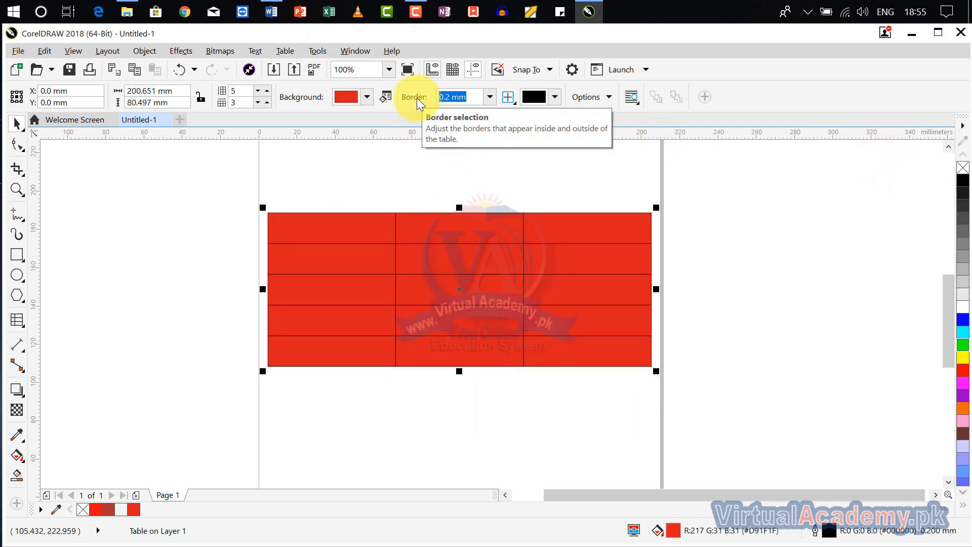
- Try outside border widths of 0.75 mm and 2.5 mm on the red table
{"action": "left_click", "coordinate": [489, 97]}
{"action": "left_click", "coordinate": [476, 177]}
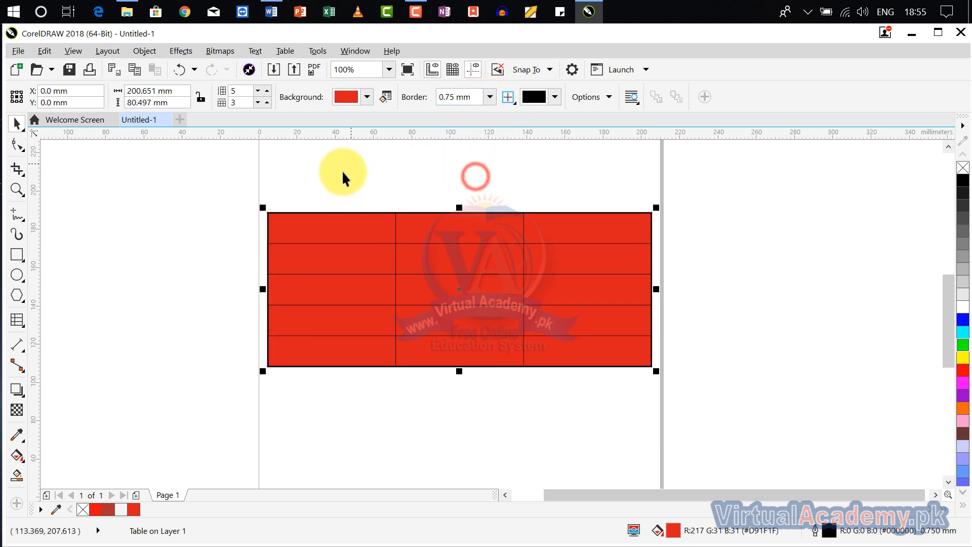
{"action": "left_click", "coordinate": [490, 95]}
{"action": "left_click", "coordinate": [479, 217]}
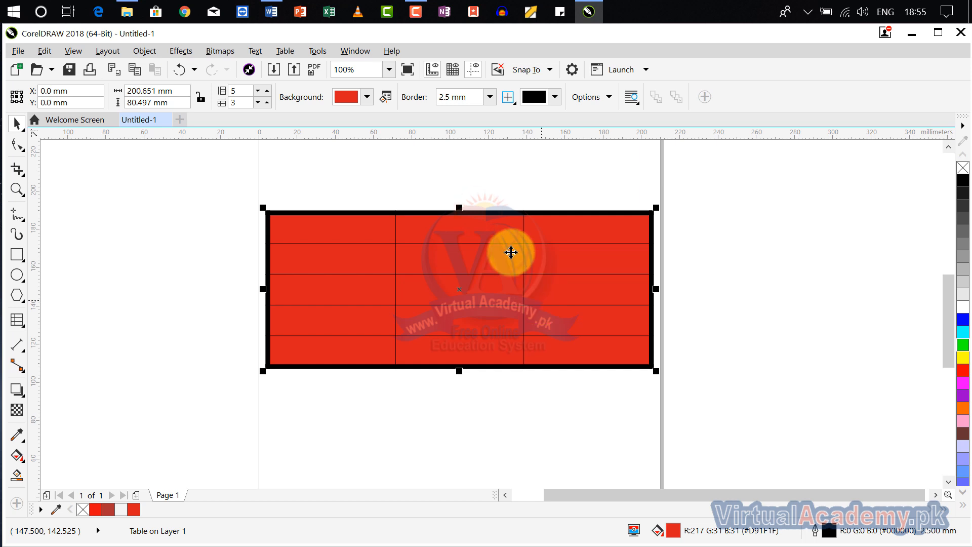
- Set the table's outside border width back to 0.2 mm
{"action": "left_click", "coordinate": [508, 103]}
{"action": "left_click", "coordinate": [490, 97]}
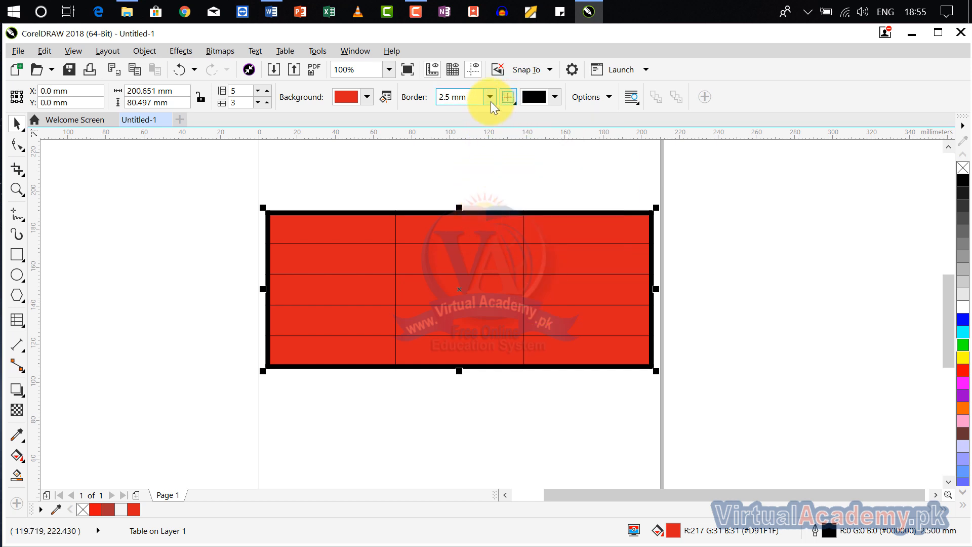
{"action": "left_click", "coordinate": [490, 97]}
{"action": "left_click", "coordinate": [463, 143]}
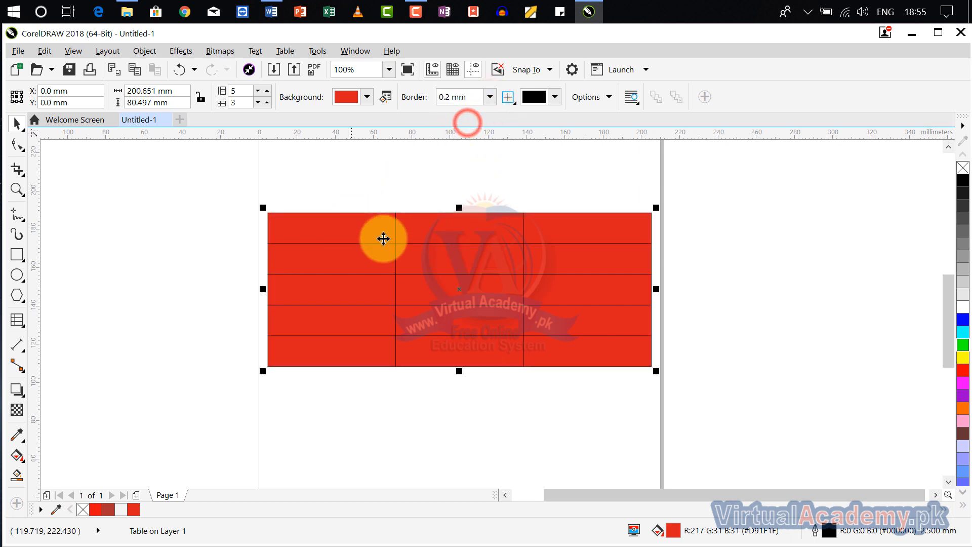
{"action": "left_click", "coordinate": [490, 96]}
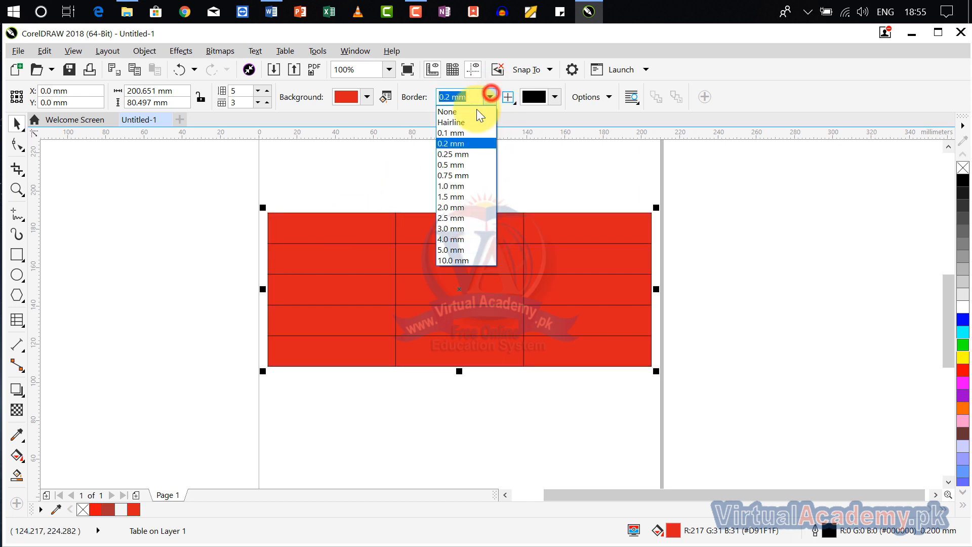
{"action": "left_click", "coordinate": [470, 145]}
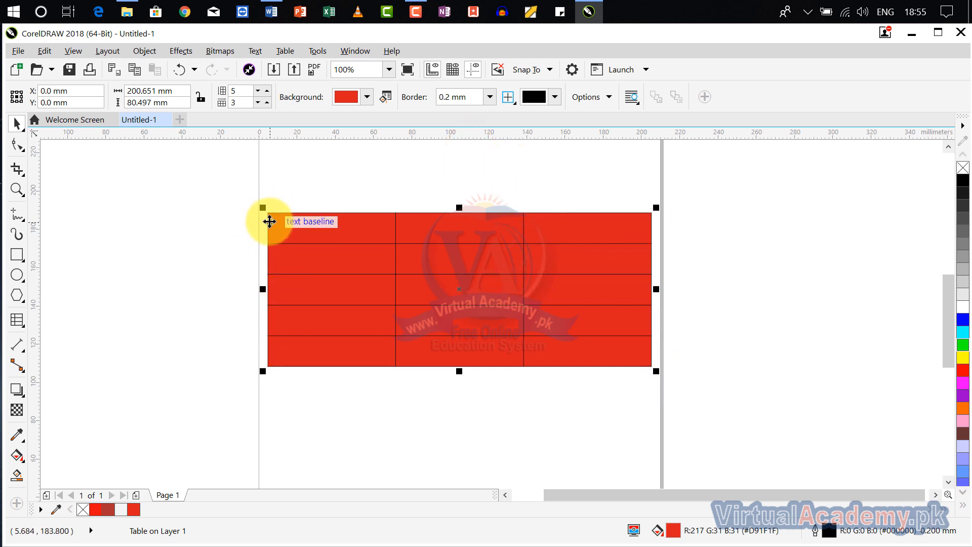
- Set only the table's left and right borders to a width of 2.5 mm
{"action": "left_click", "coordinate": [511, 98]}
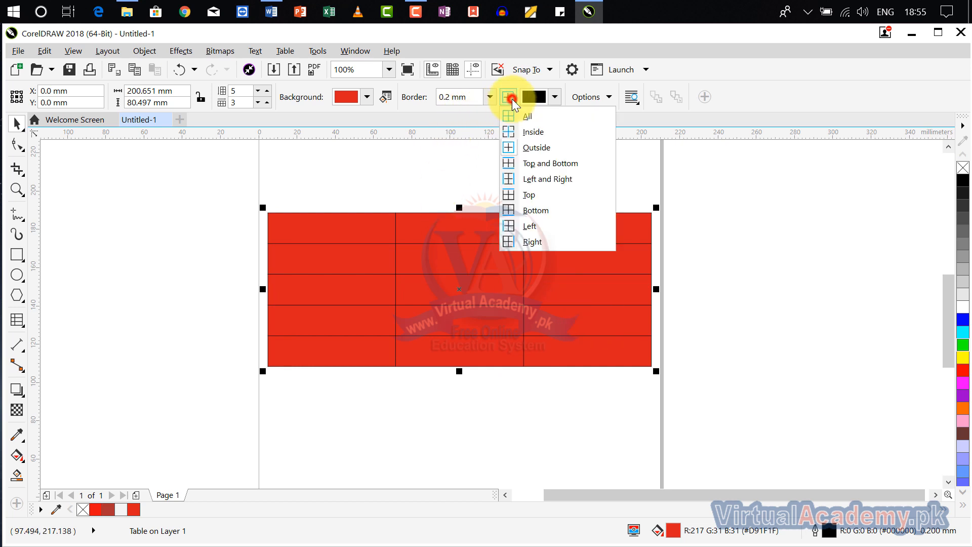
{"action": "left_click", "coordinate": [511, 98]}
{"action": "left_click", "coordinate": [511, 98]}
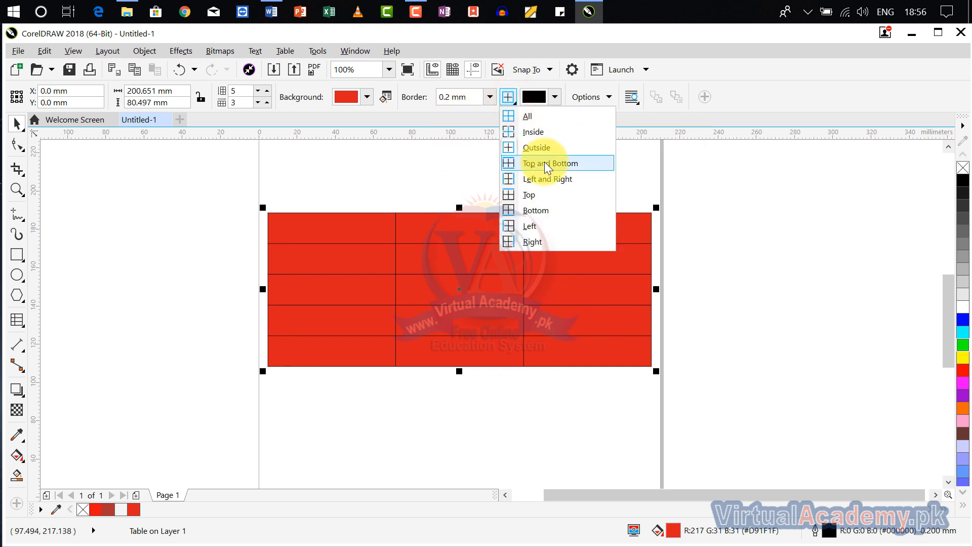
{"action": "left_click", "coordinate": [573, 180]}
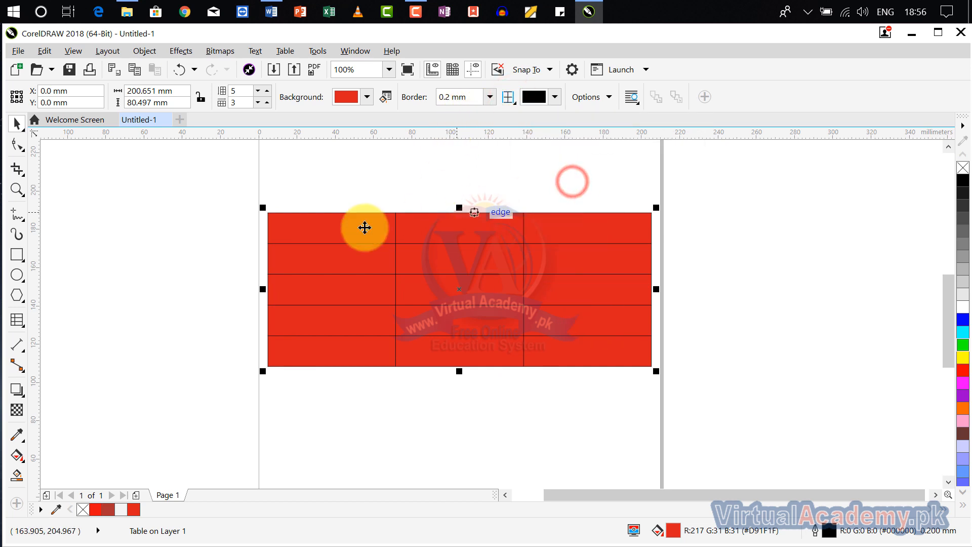
{"action": "left_click", "coordinate": [490, 97]}
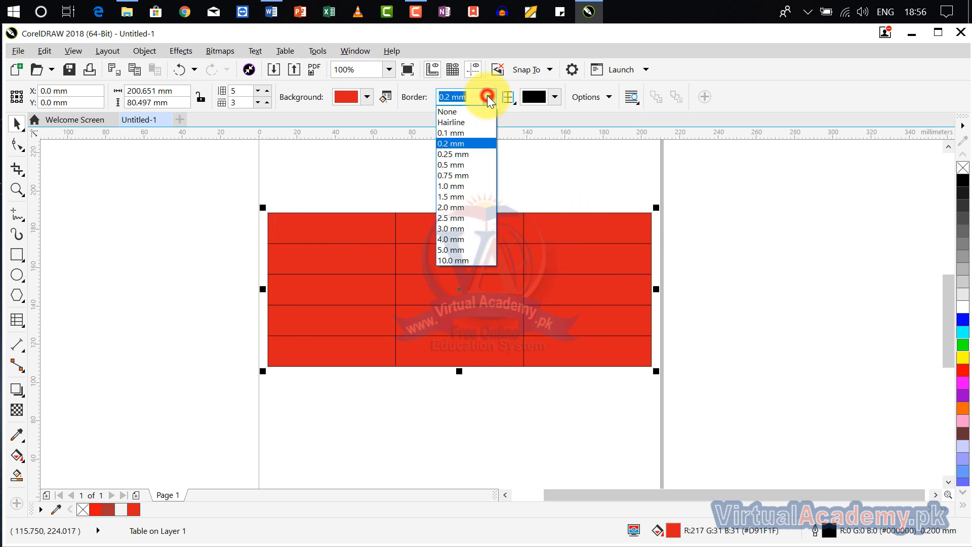
{"action": "left_click", "coordinate": [482, 218]}
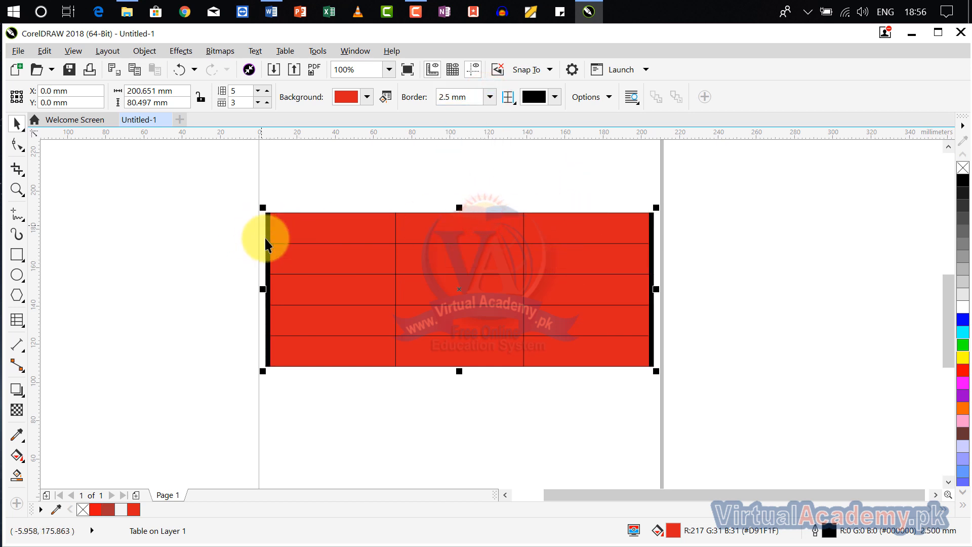
- Colour the table's left and right borders yellow (#EBE70E)
{"action": "left_click", "coordinate": [555, 97]}
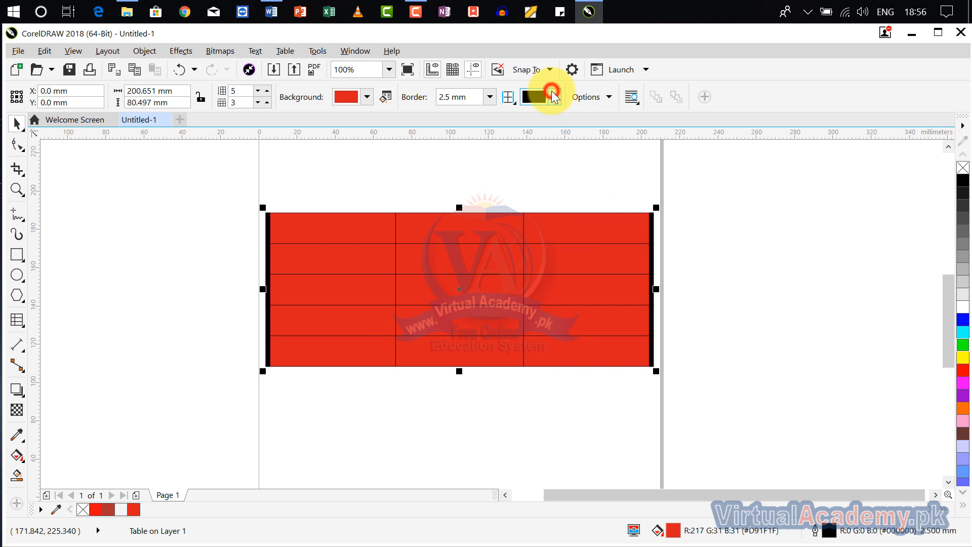
{"action": "left_click", "coordinate": [620, 195]}
{"action": "left_click", "coordinate": [613, 219]}
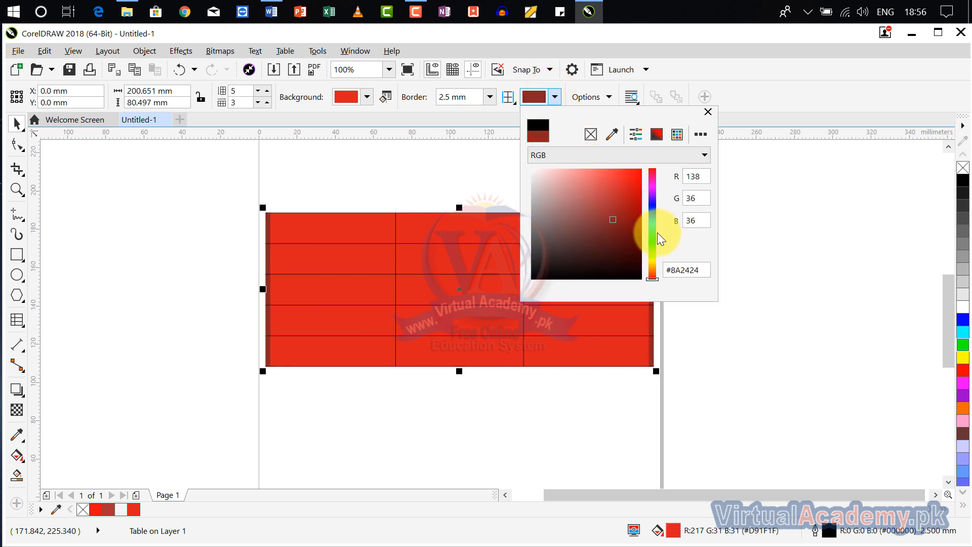
{"action": "left_click_drag", "start_coordinate": [649, 241], "coordinate": [652, 262]}
{"action": "left_click_drag", "start_coordinate": [628, 228], "coordinate": [634, 177]}
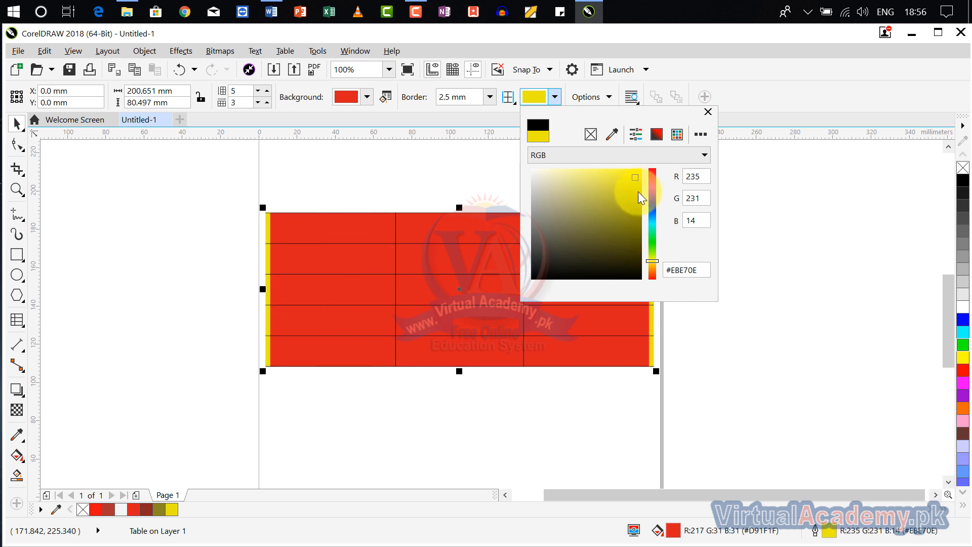
{"action": "left_click", "coordinate": [708, 112]}
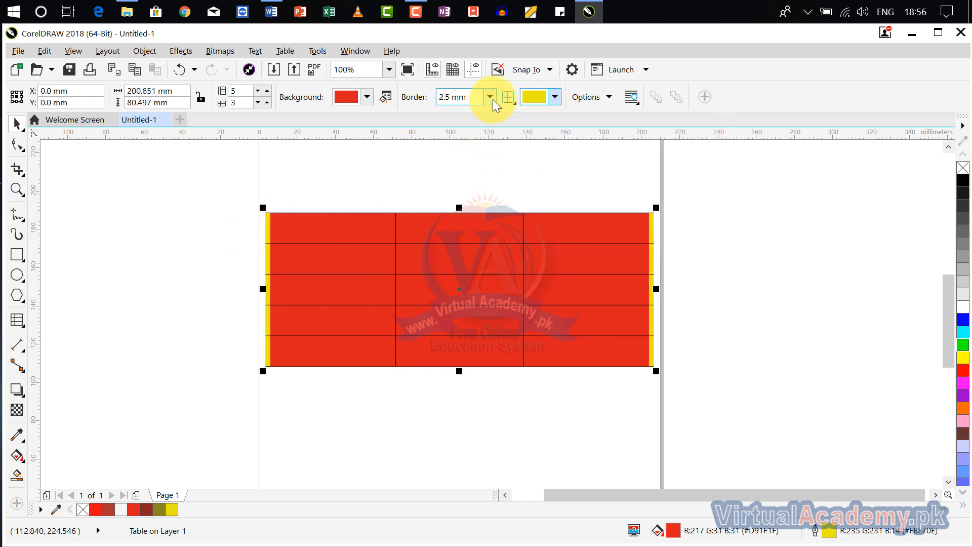
- Give the table's top and bottom borders a lime green colour (#B0FC00) and a 2.5 mm width
{"action": "left_click", "coordinate": [506, 98]}
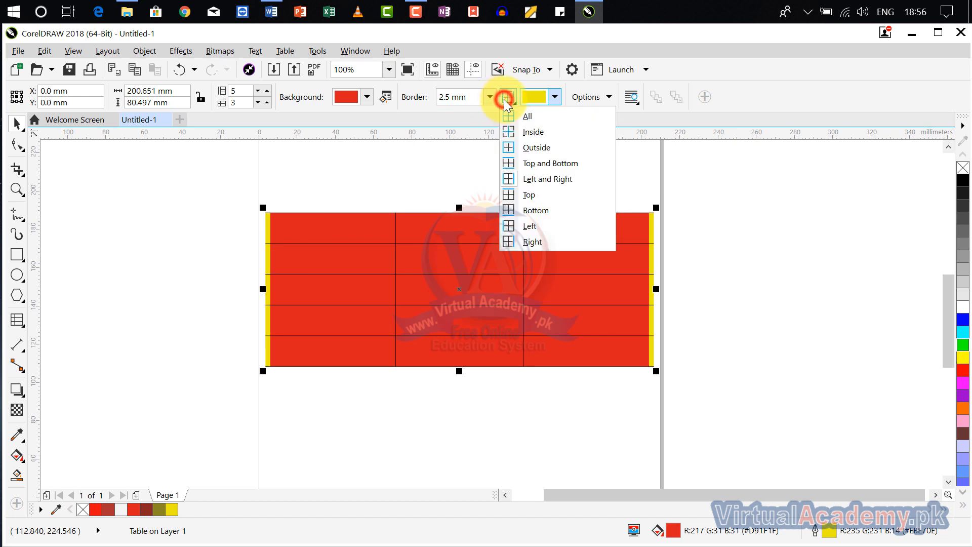
{"action": "left_click", "coordinate": [541, 163]}
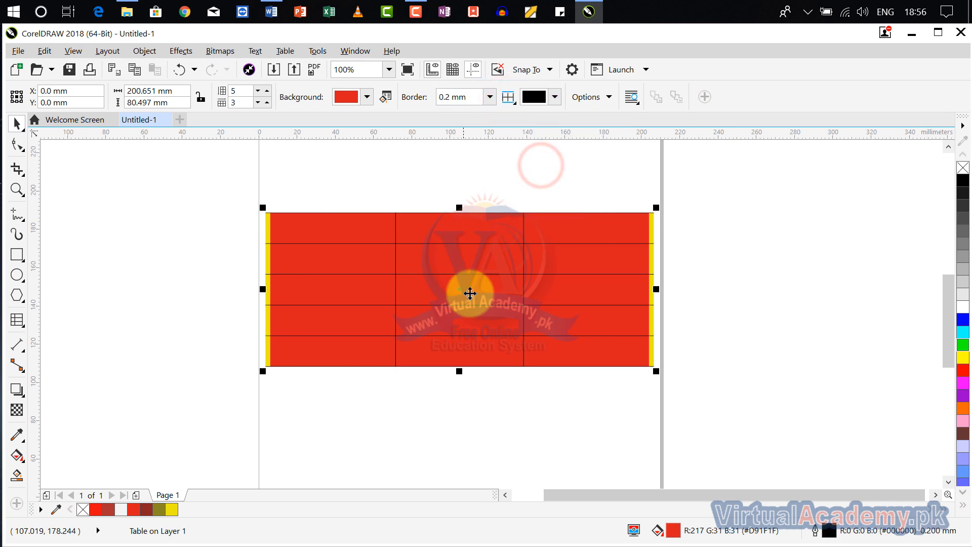
{"action": "left_click", "coordinate": [550, 101]}
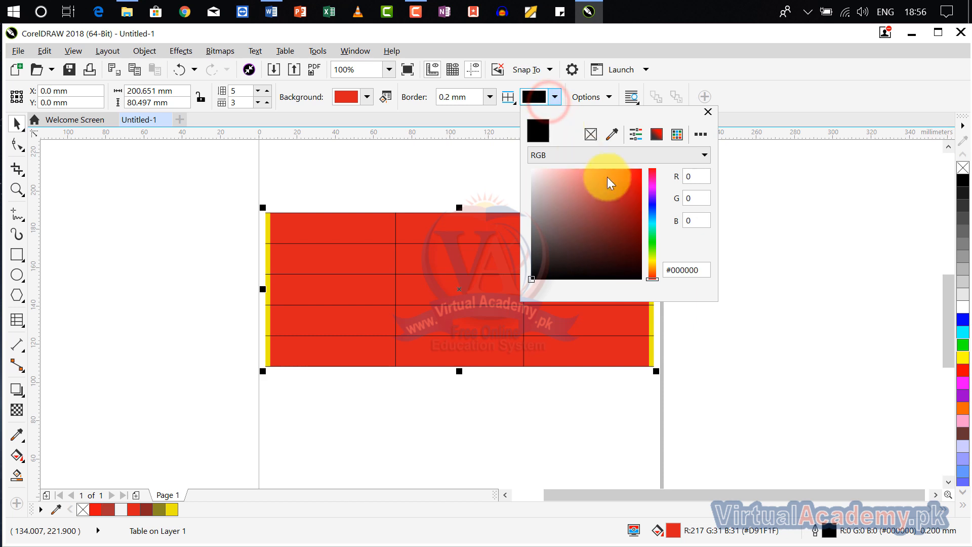
{"action": "left_click", "coordinate": [661, 265]}
{"action": "left_click_drag", "start_coordinate": [660, 266], "coordinate": [654, 255]}
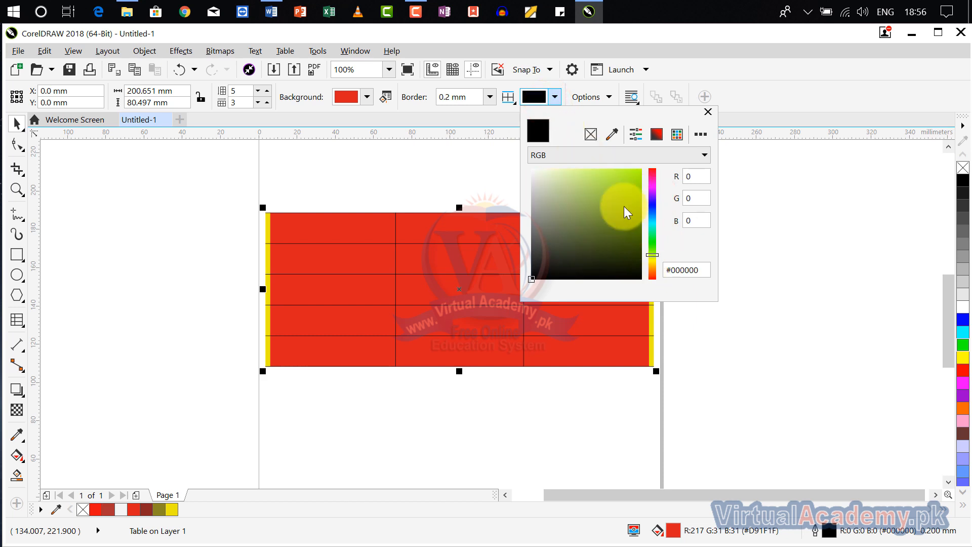
{"action": "left_click_drag", "start_coordinate": [622, 195], "coordinate": [648, 173]}
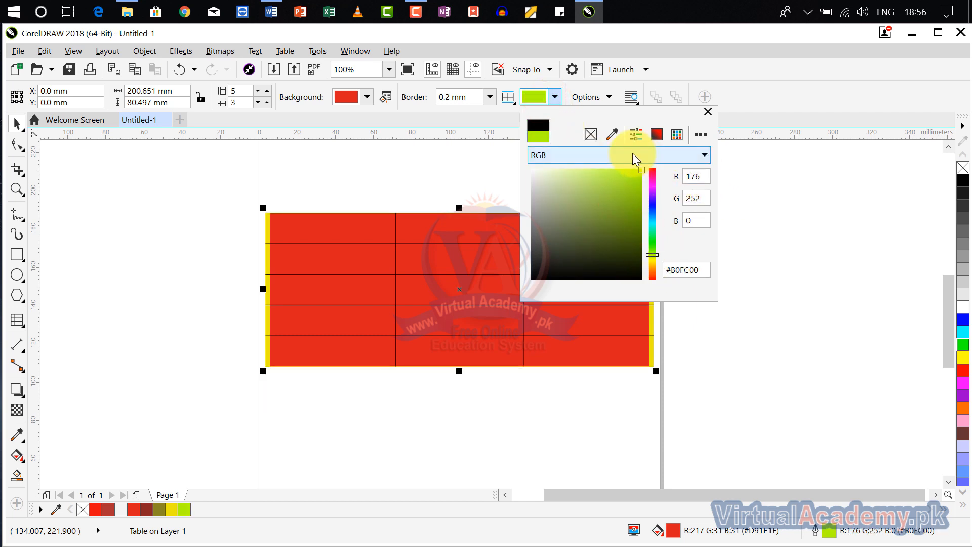
{"action": "left_click", "coordinate": [707, 112]}
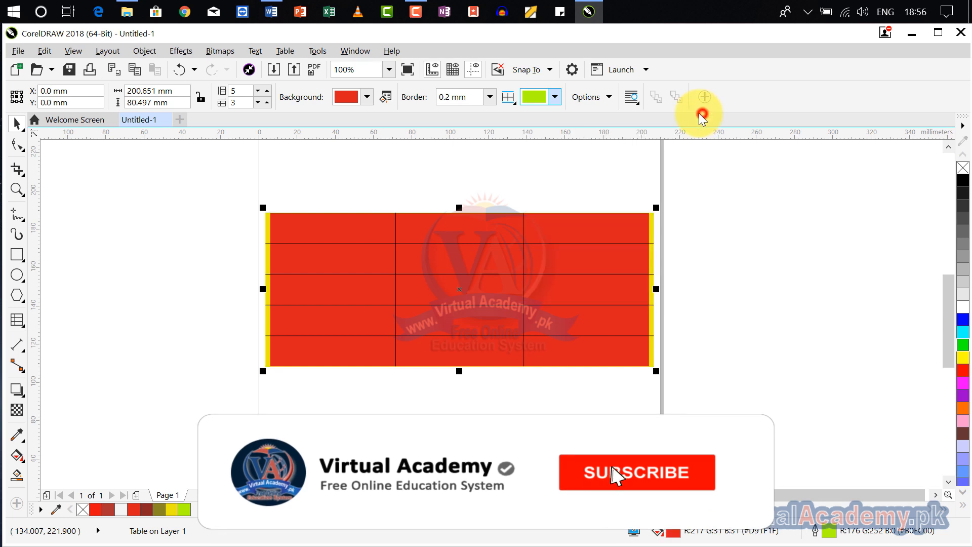
{"action": "left_click", "coordinate": [483, 98]}
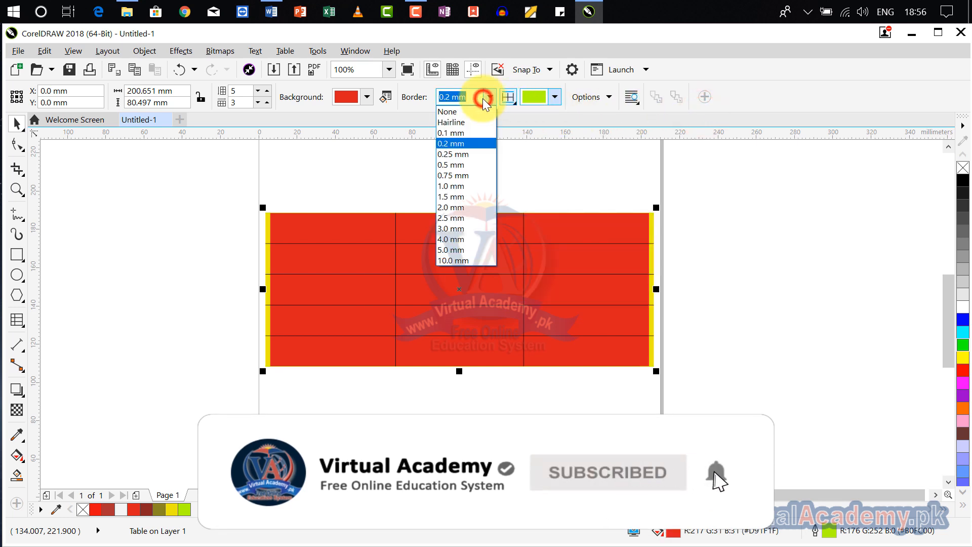
{"action": "left_click", "coordinate": [475, 217]}
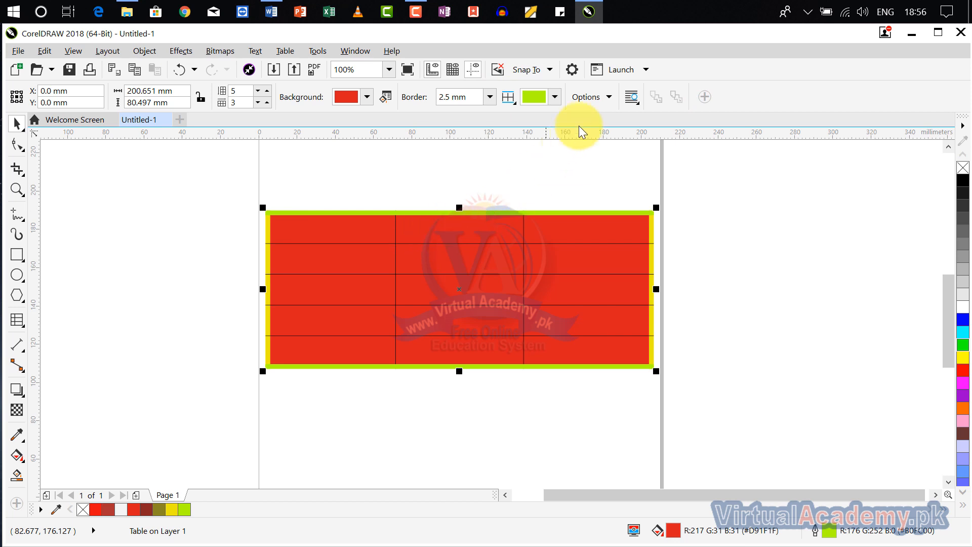
- View the table's cell resizing and border options, and enter a short first name in the top-left cell using the Table tool
{"action": "left_click", "coordinate": [598, 100]}
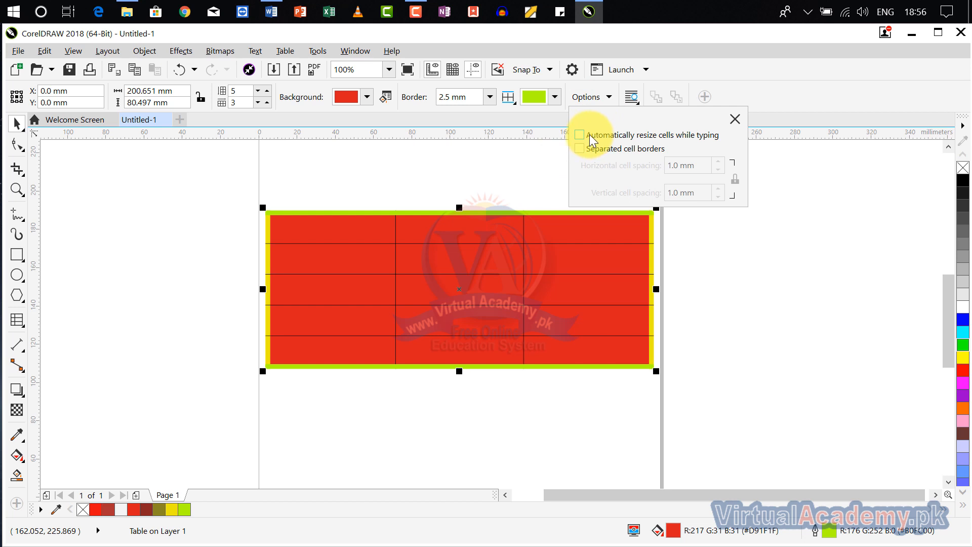
{"action": "left_click", "coordinate": [346, 232]}
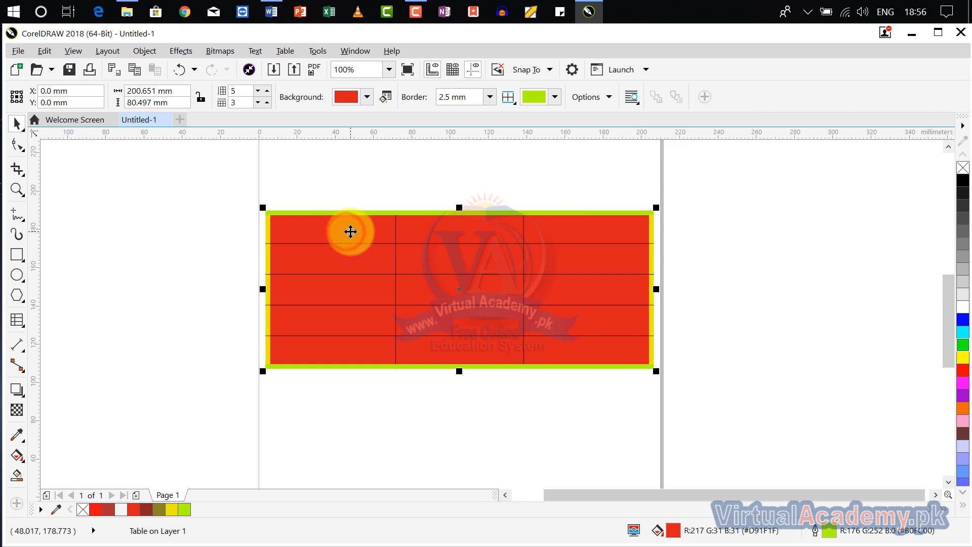
{"action": "left_click", "coordinate": [16, 320]}
{"action": "left_click", "coordinate": [66, 336]}
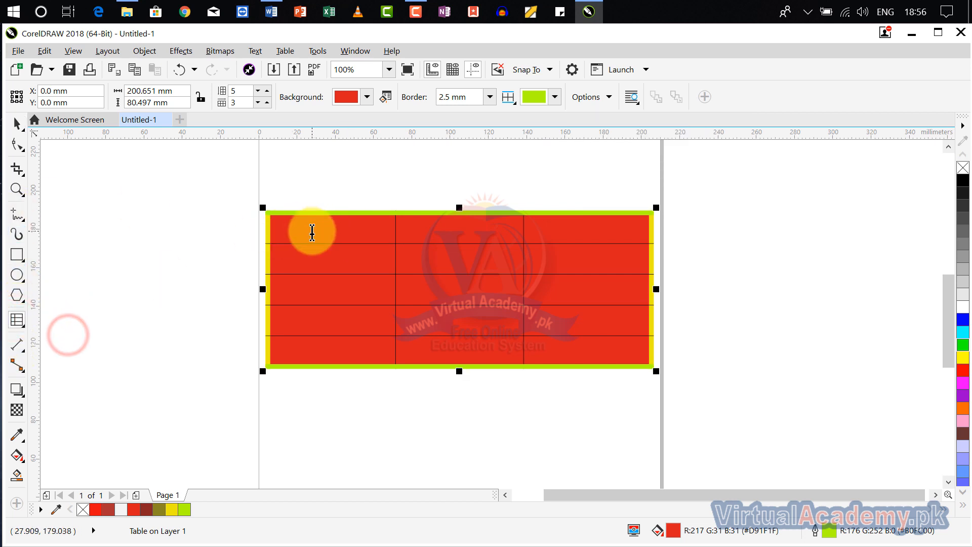
{"action": "left_click", "coordinate": [312, 231]}
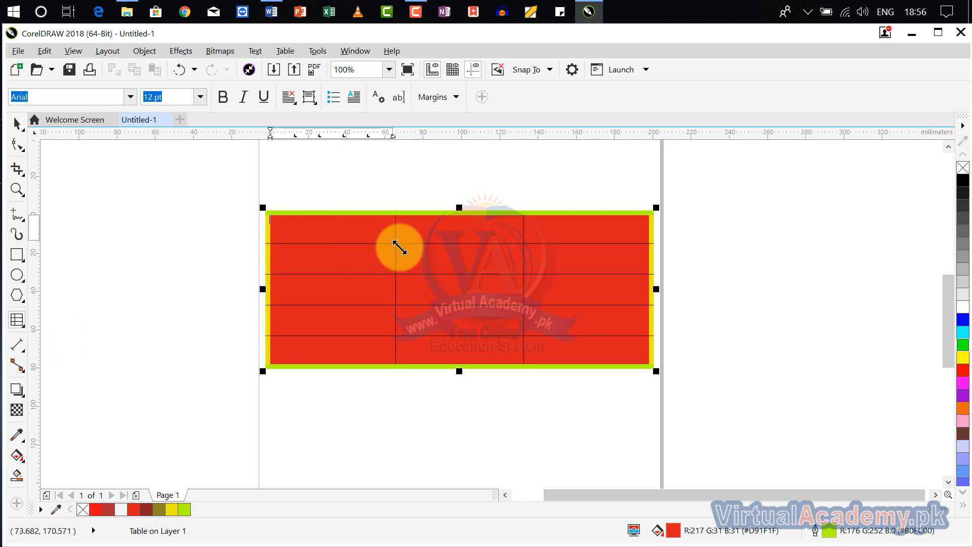
{"action": "type", "text": "ALI"}
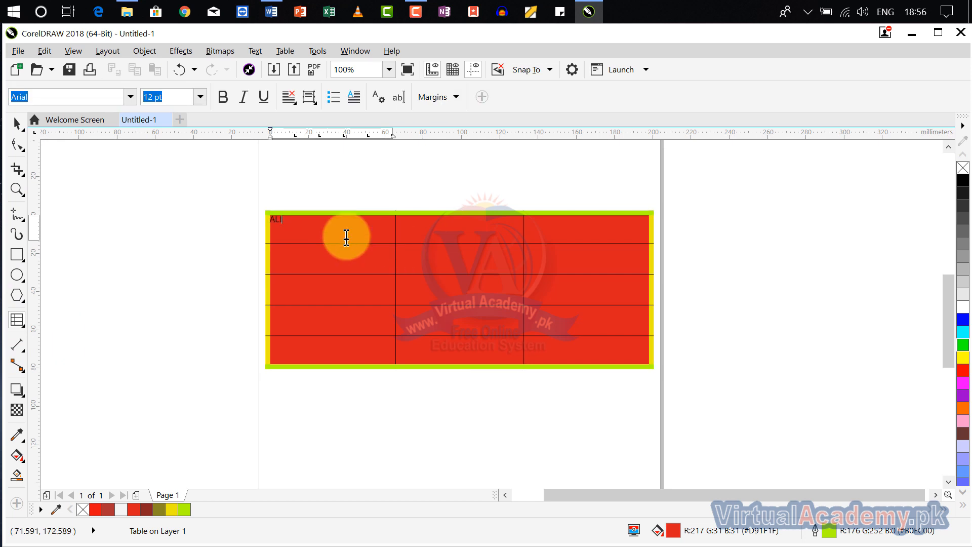
- Select the name in the table's top-left cell and set its font size to 36 pt
{"action": "left_click", "coordinate": [269, 226]}
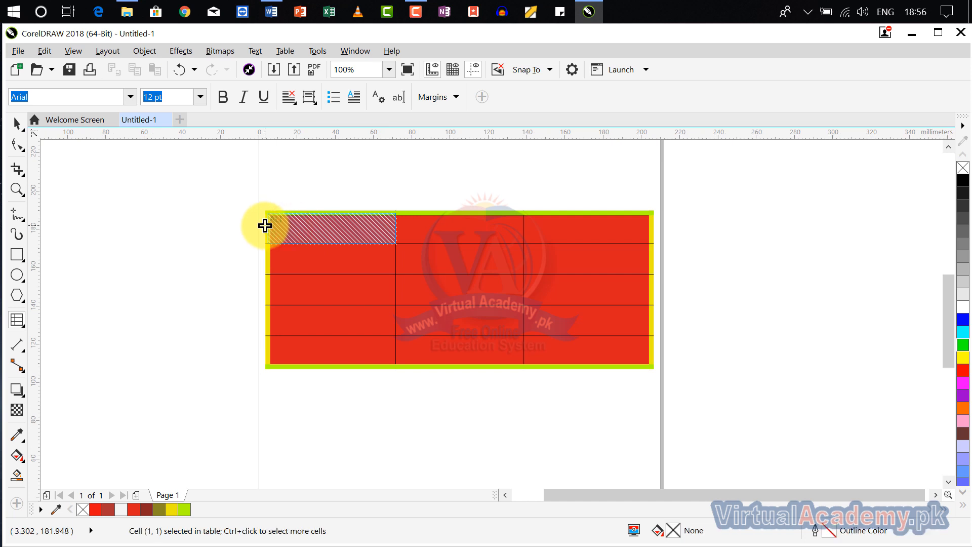
{"action": "left_click", "coordinate": [276, 218]}
{"action": "left_click", "coordinate": [268, 217]}
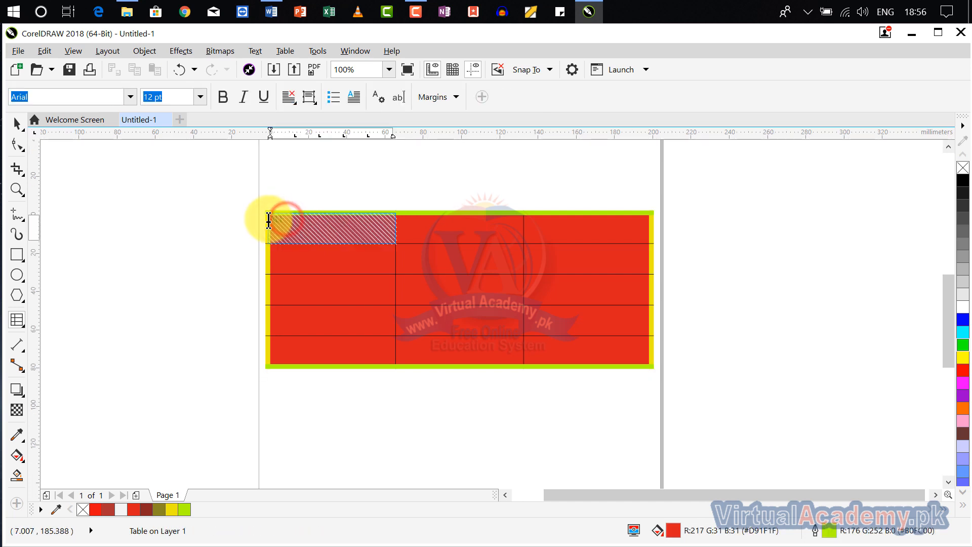
{"action": "left_click", "coordinate": [284, 222]}
{"action": "left_click_drag", "start_coordinate": [287, 222], "coordinate": [275, 218]}
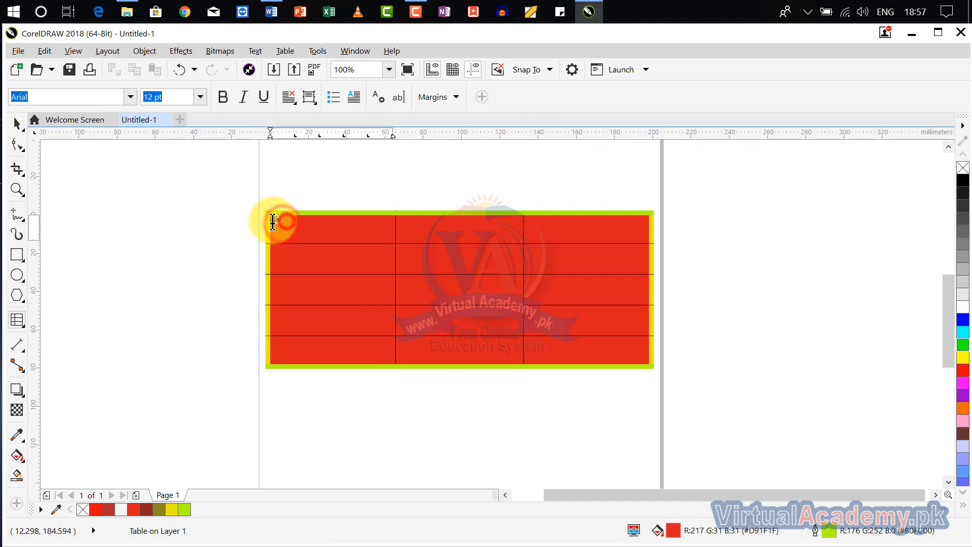
{"action": "left_click", "coordinate": [199, 97]}
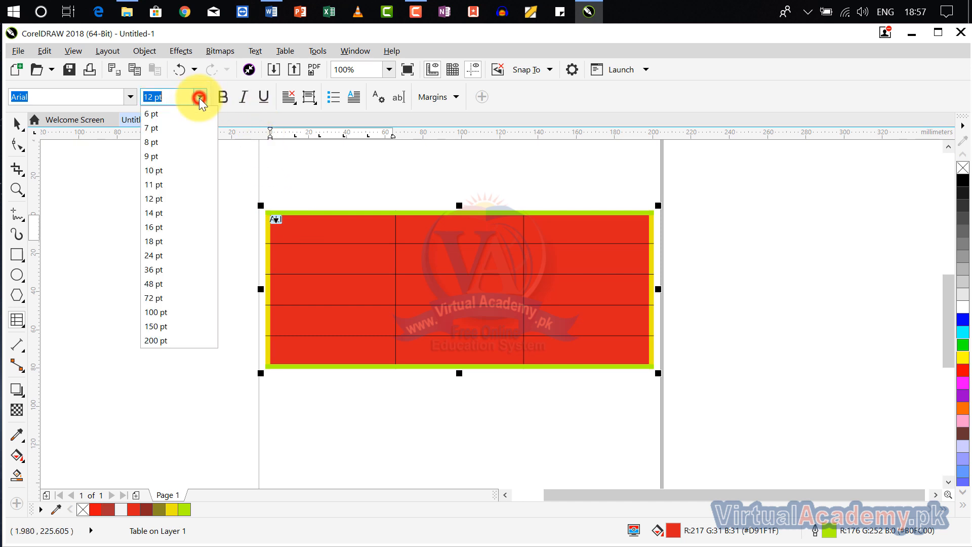
{"action": "left_click", "coordinate": [192, 276]}
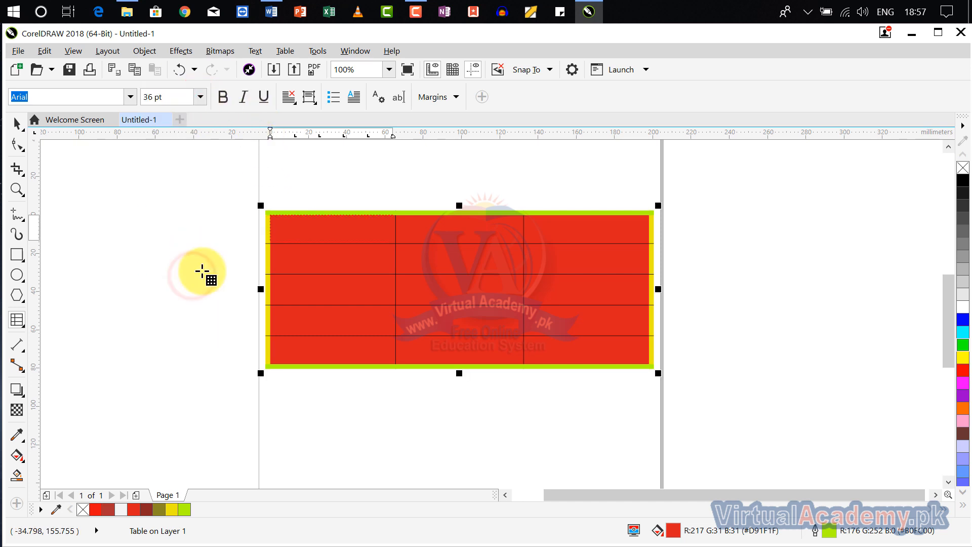
- Enter the same short name in the first cell of the table's second row
{"action": "left_click", "coordinate": [280, 230]}
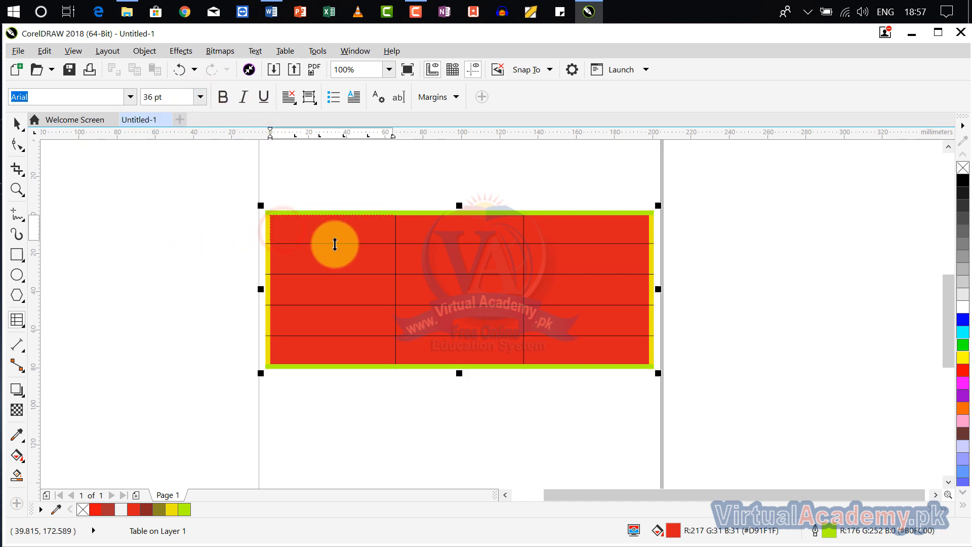
{"action": "left_click", "coordinate": [322, 261]}
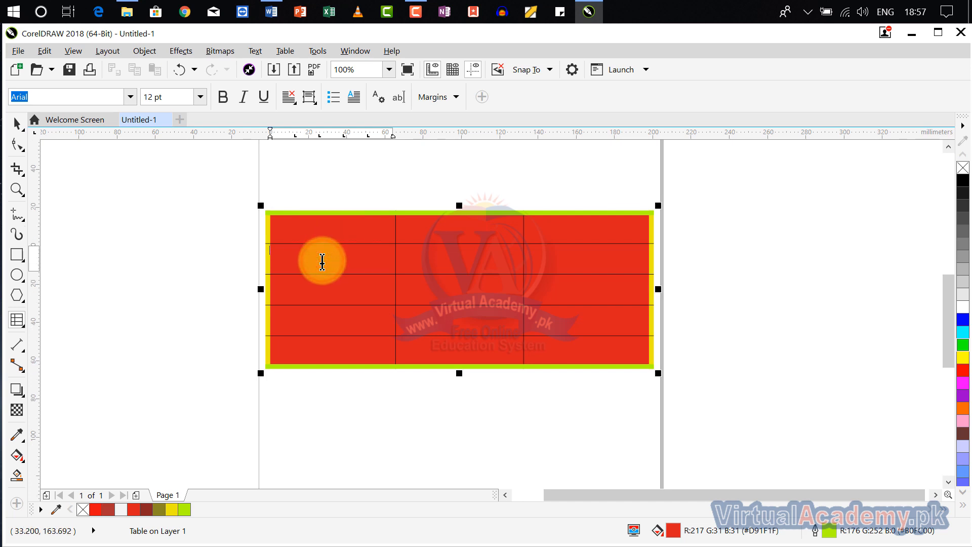
{"action": "type", "text": "ALI"}
- Make the name in the first cell of the table's second row bold
{"action": "left_click", "coordinate": [282, 253]}
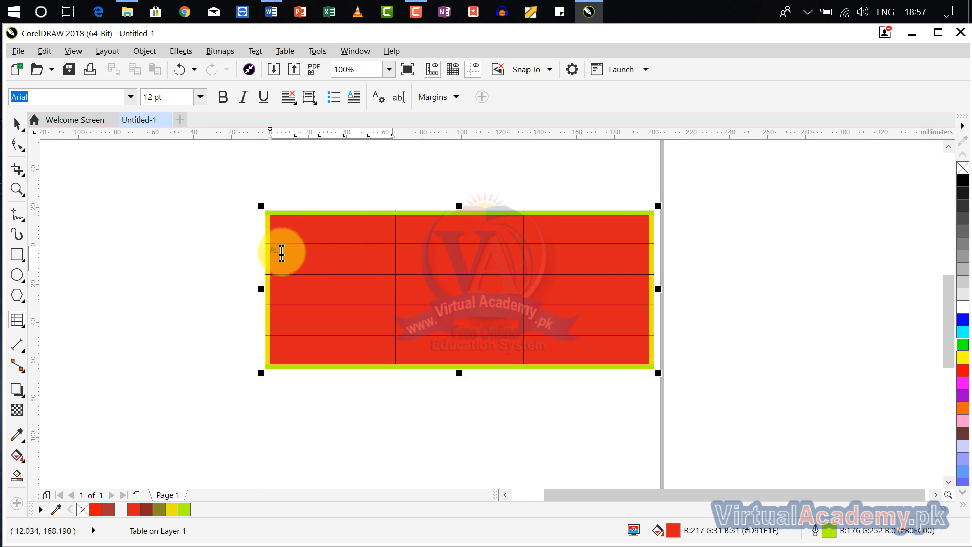
{"action": "left_click_drag", "start_coordinate": [285, 252], "coordinate": [269, 252]}
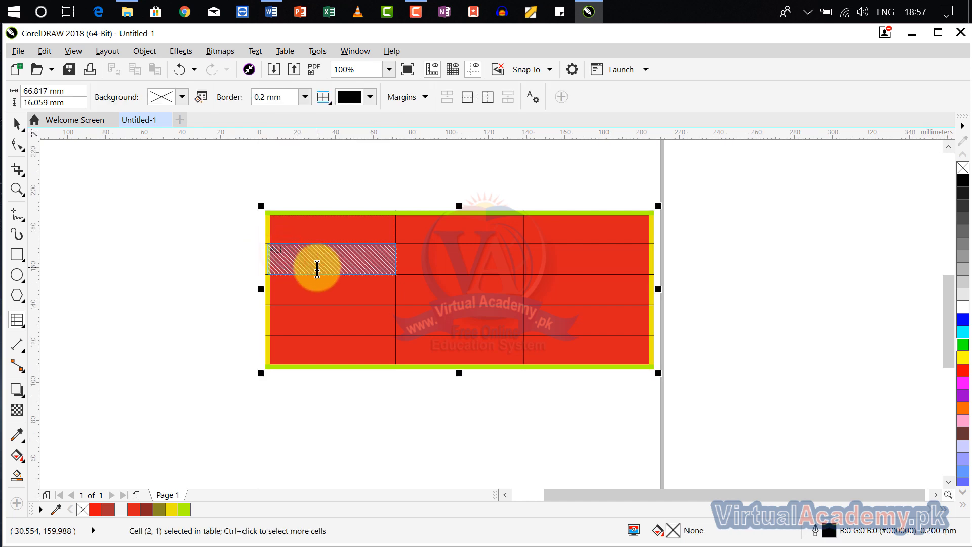
{"action": "left_click", "coordinate": [299, 254]}
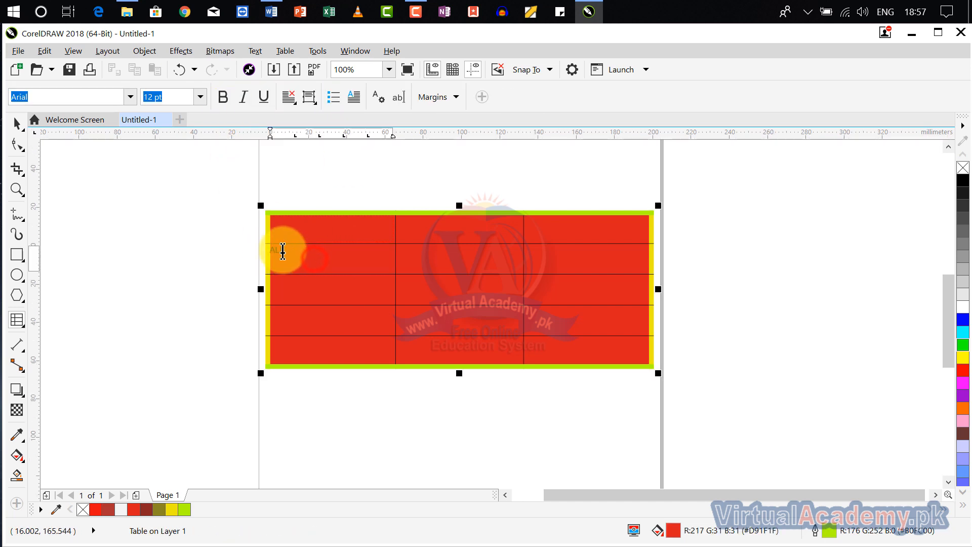
{"action": "left_click_drag", "start_coordinate": [285, 250], "coordinate": [274, 248]}
{"action": "left_click", "coordinate": [283, 253]}
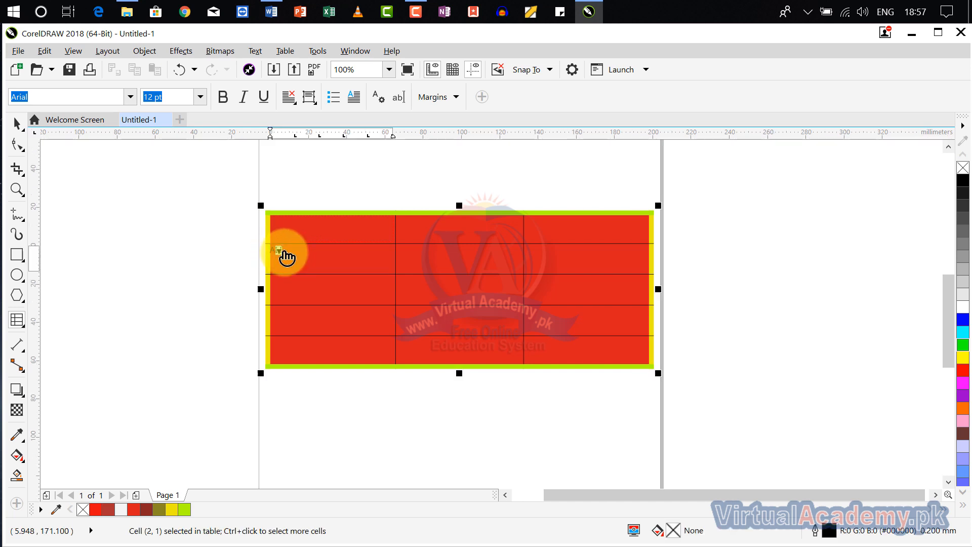
{"action": "scroll", "coordinate": [278, 250], "scroll_direction": "up", "scroll_amount": 2}
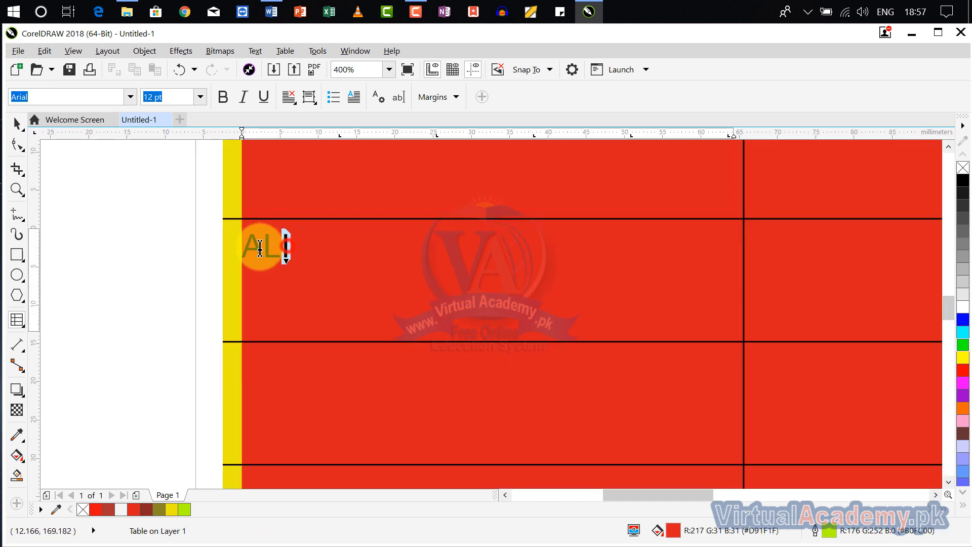
{"action": "left_click_drag", "start_coordinate": [287, 247], "coordinate": [250, 251]}
{"action": "left_click", "coordinate": [267, 262]}
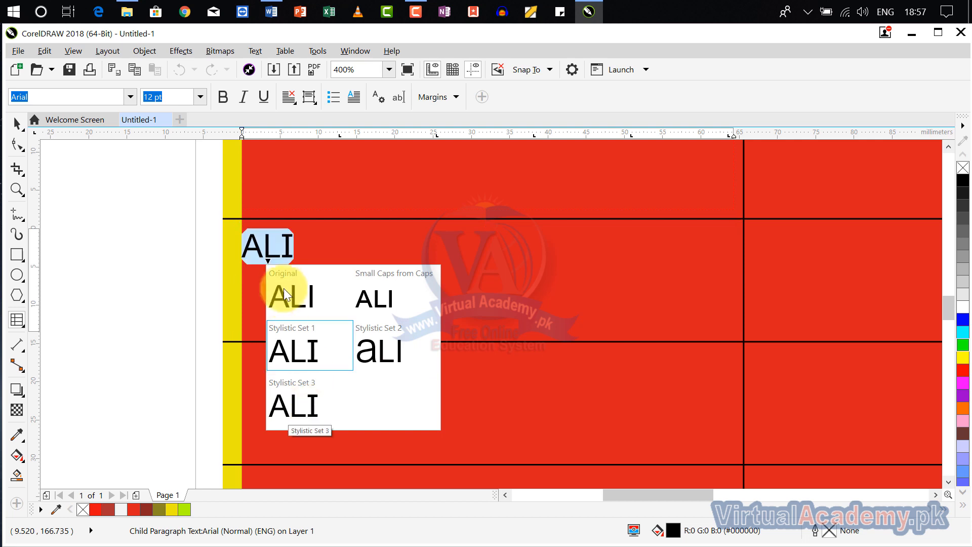
{"action": "left_click", "coordinate": [271, 236]}
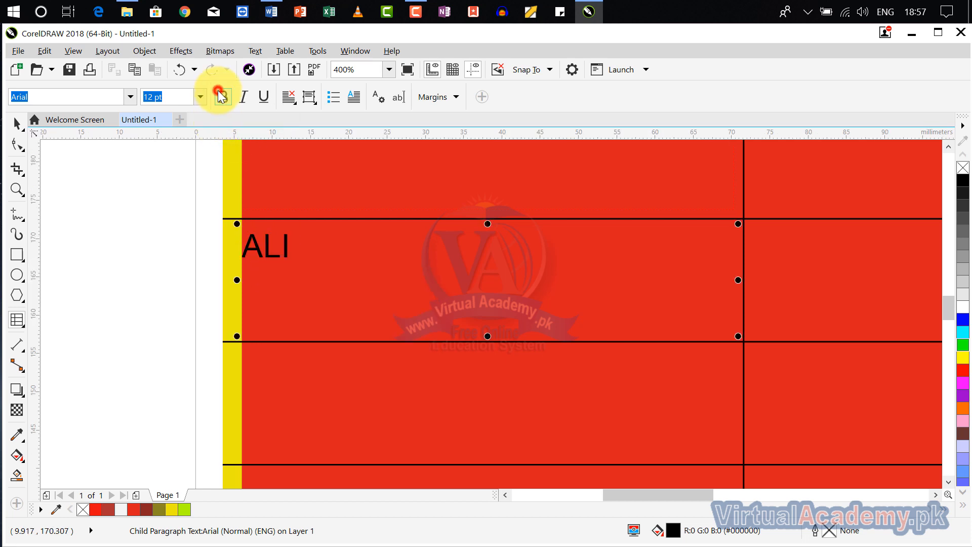
{"action": "left_click", "coordinate": [222, 96]}
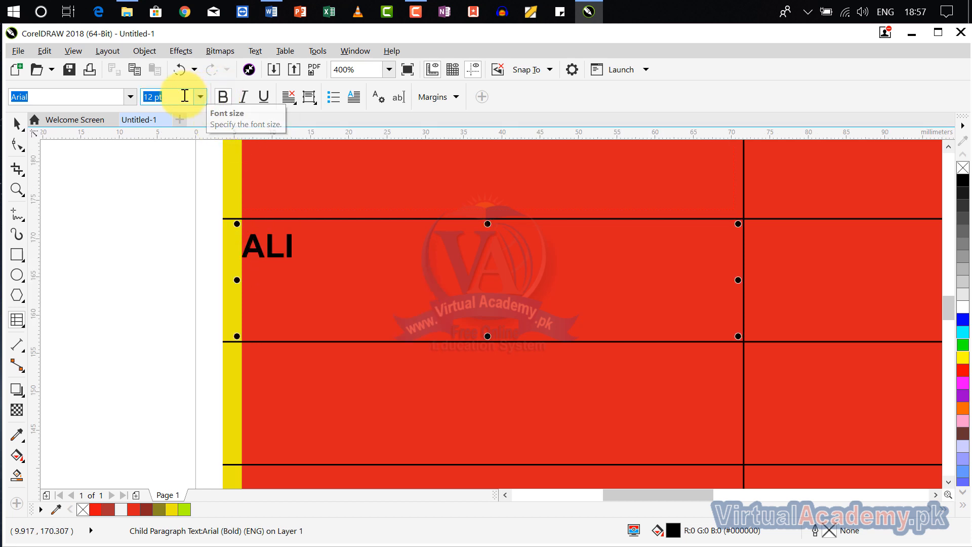
- Set the font size of the name in the second row's first cell to 24 pt
{"action": "left_click", "coordinate": [147, 96]}
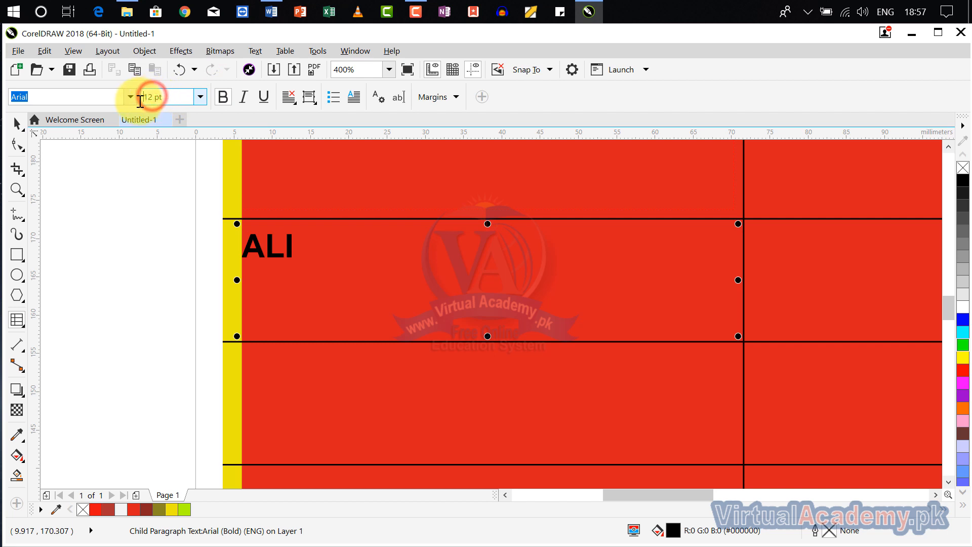
{"action": "left_click", "coordinate": [201, 96]}
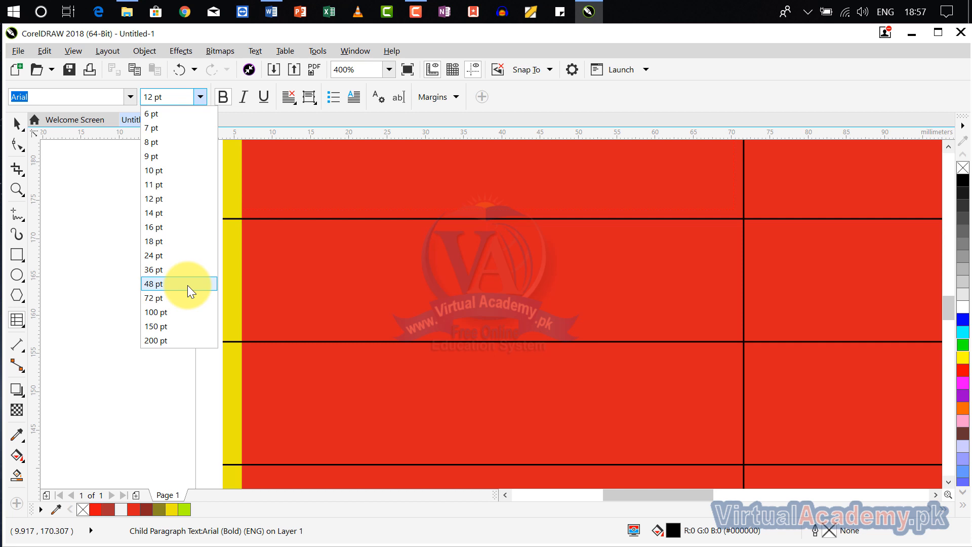
{"action": "left_click", "coordinate": [185, 254]}
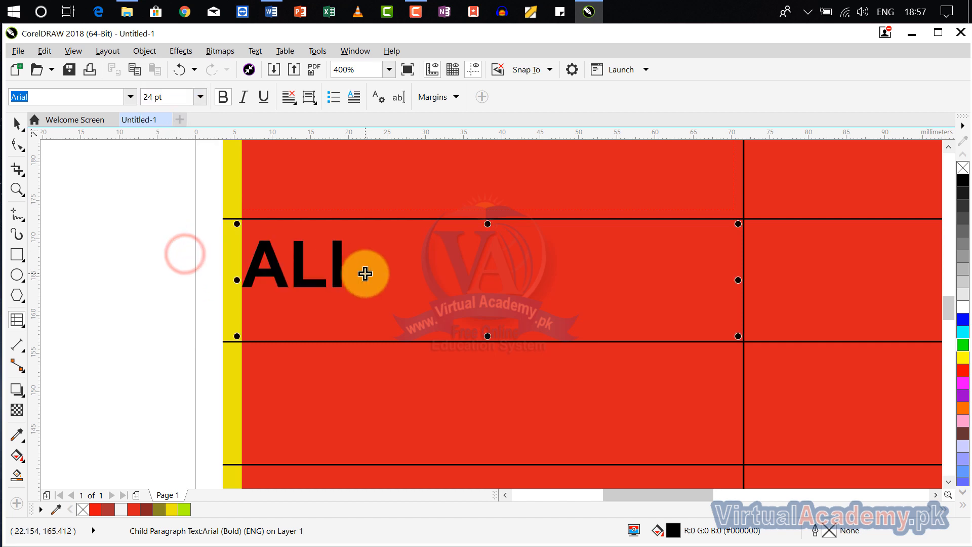
{"action": "scroll", "coordinate": [364, 273], "scroll_direction": "down", "scroll_amount": 2}
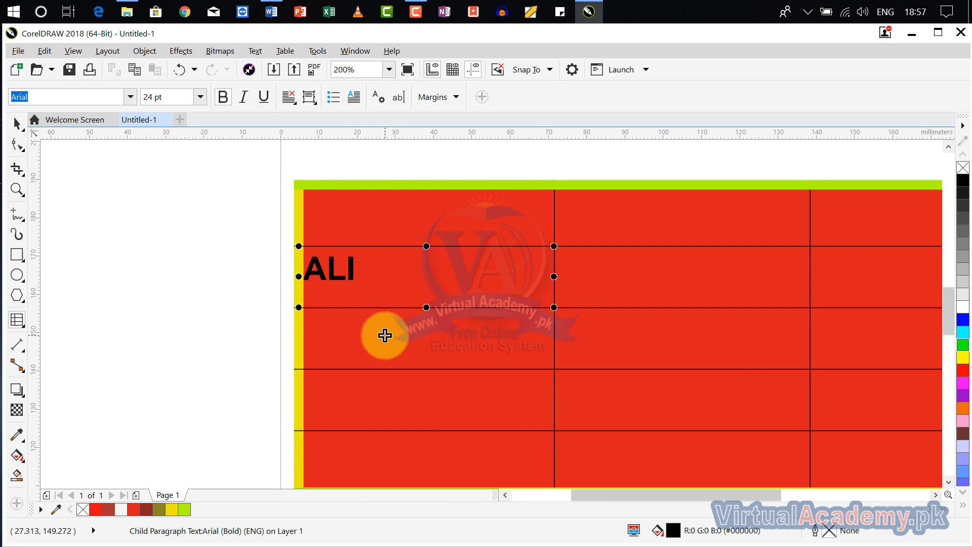
- Select the first cell of the second row and view its margin settings
{"action": "left_click_drag", "start_coordinate": [385, 336], "coordinate": [405, 302]}
{"action": "left_click", "coordinate": [464, 323]}
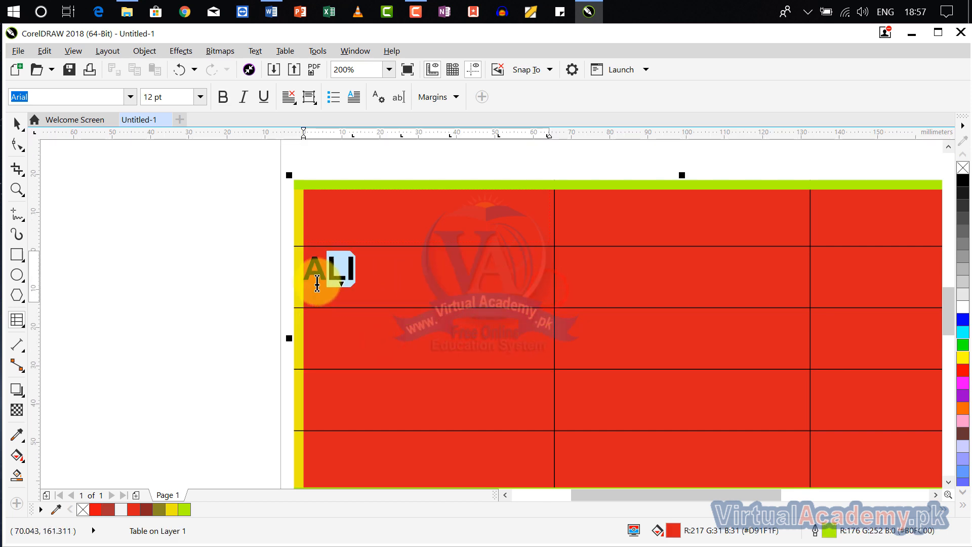
{"action": "left_click", "coordinate": [295, 282]}
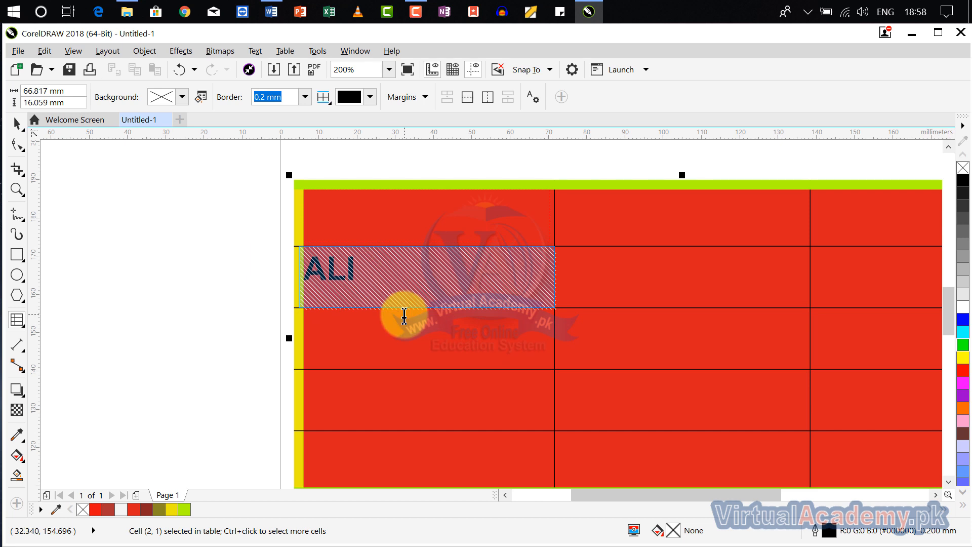
{"action": "left_click", "coordinate": [413, 97]}
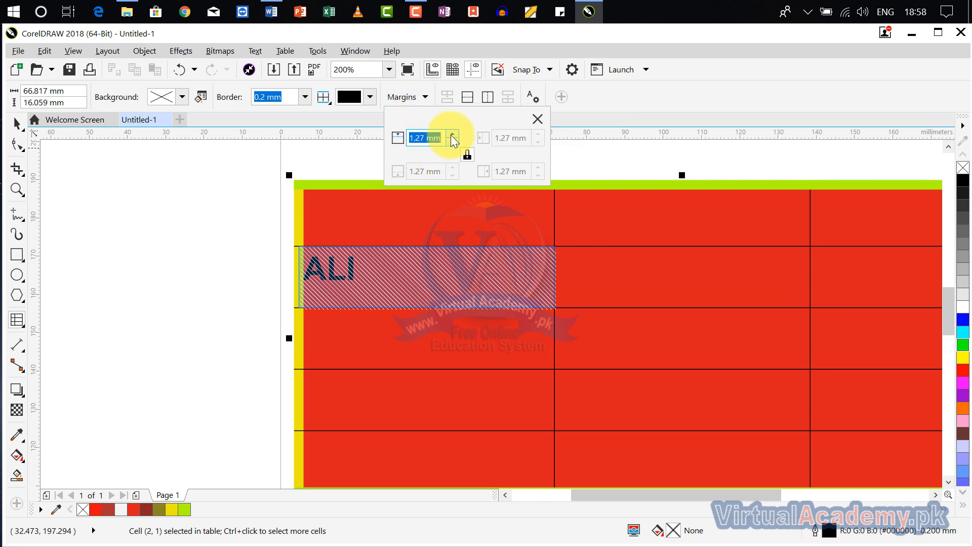
{"action": "left_click", "coordinate": [665, 91]}
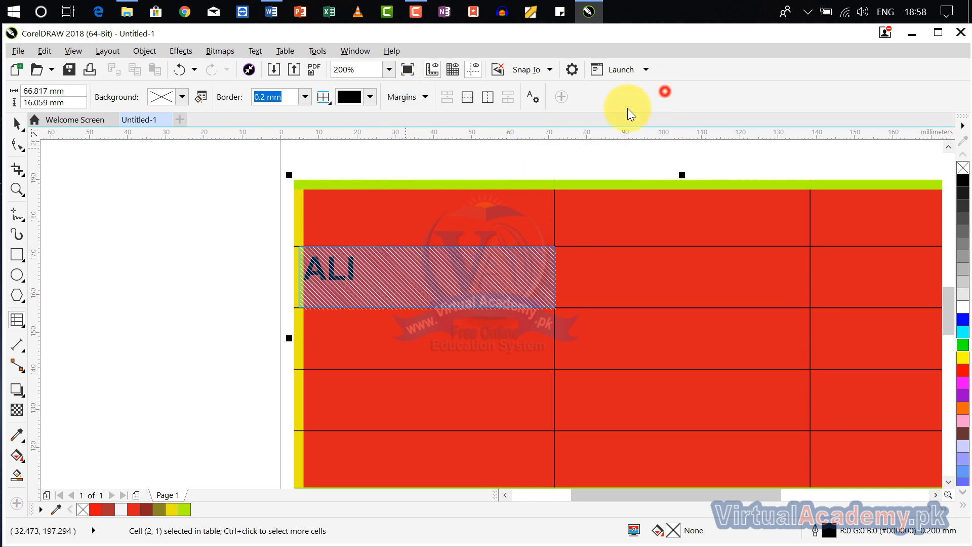
{"action": "left_click", "coordinate": [379, 272]}
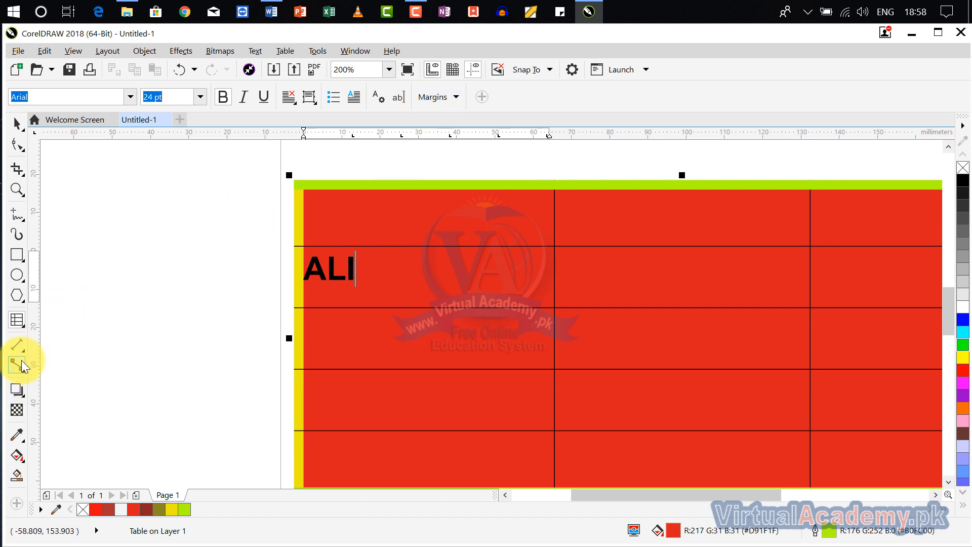
{"action": "left_click", "coordinate": [9, 319]}
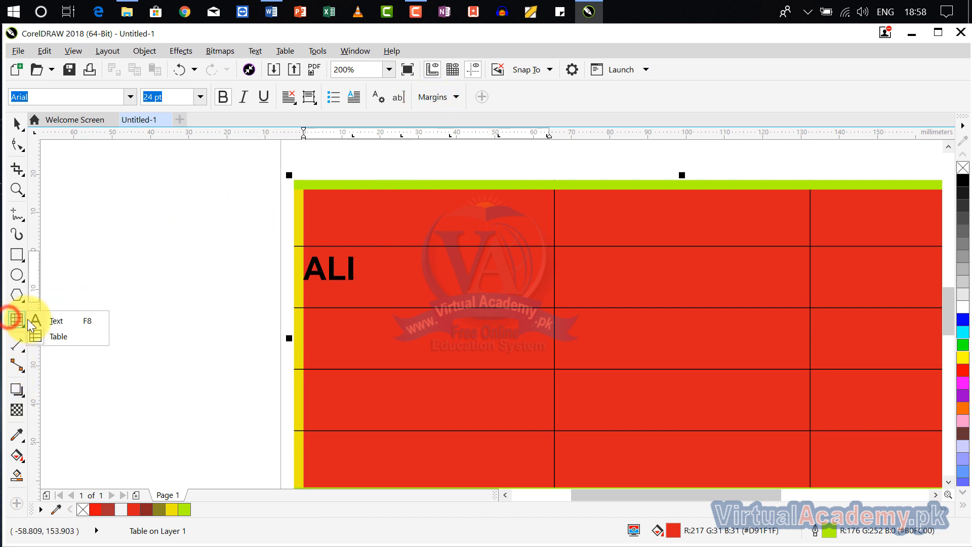
{"action": "left_click", "coordinate": [59, 336]}
{"action": "left_click", "coordinate": [322, 332]}
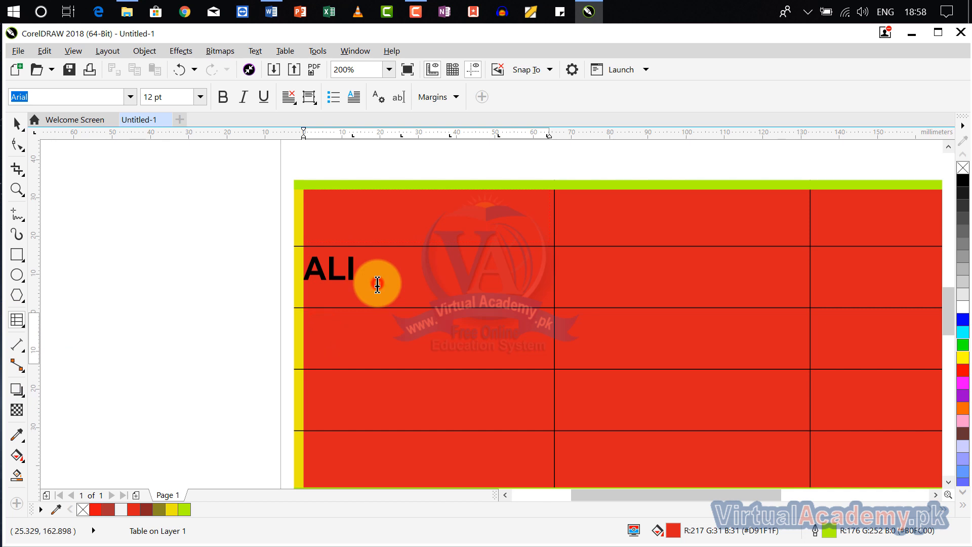
{"action": "left_click", "coordinate": [377, 284]}
{"action": "left_click", "coordinate": [356, 341]}
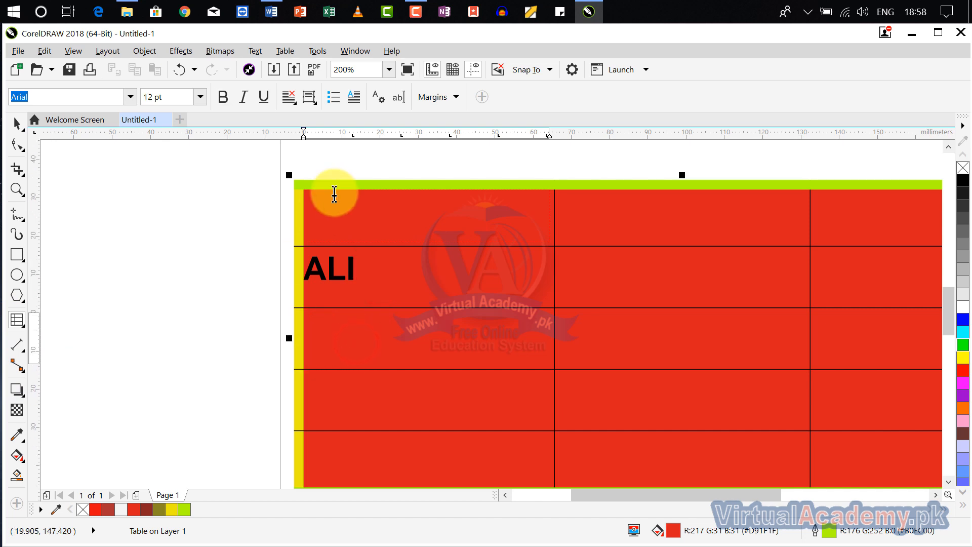
- Select the whole table and view its cell resizing and border options
{"action": "left_click", "coordinate": [17, 122]}
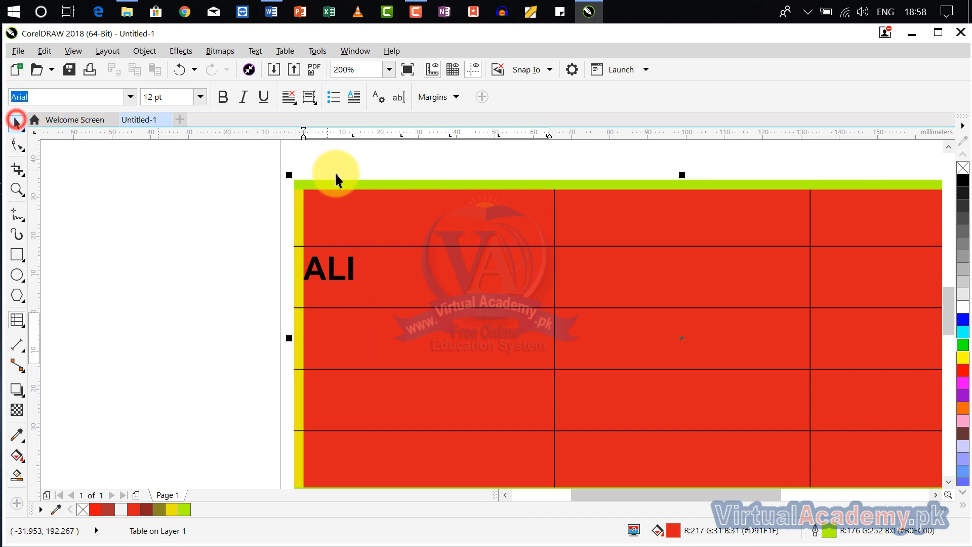
{"action": "left_click", "coordinate": [339, 178]}
{"action": "left_click", "coordinate": [343, 182]}
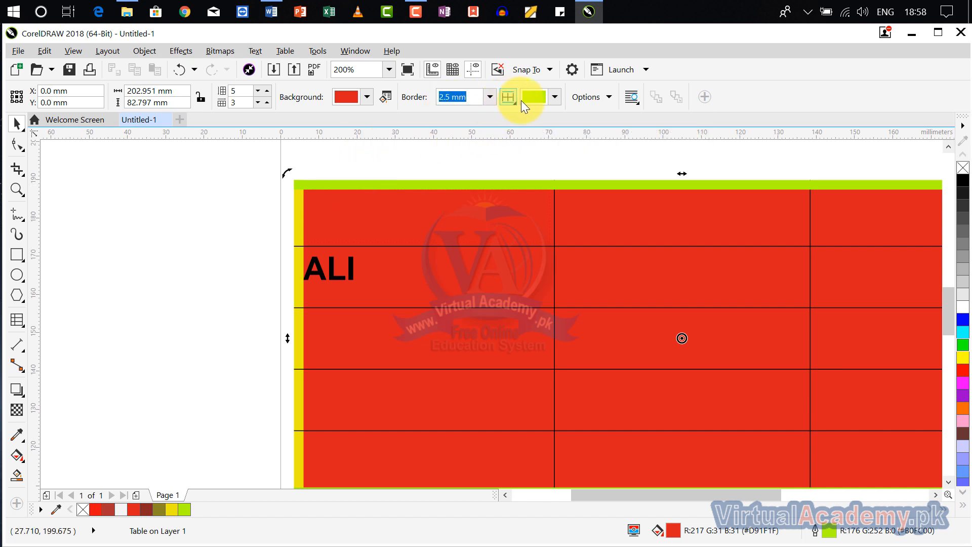
{"action": "left_click", "coordinate": [586, 99]}
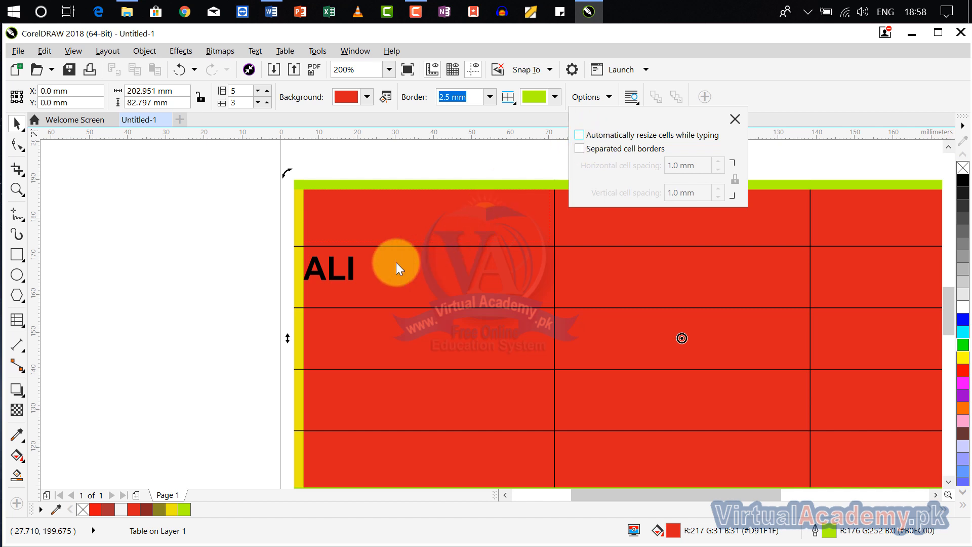
- Add a long run of filler text starting with KAJFHK after the name in the second row's first cell
{"action": "left_click", "coordinate": [347, 268]}
{"action": "left_click", "coordinate": [352, 271]}
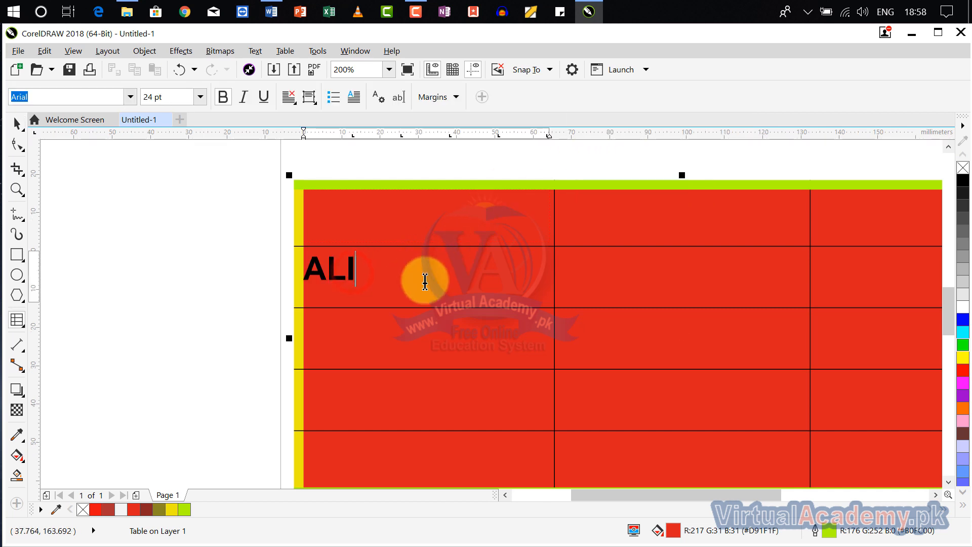
{"action": "type", "text": "KAJFHK"}
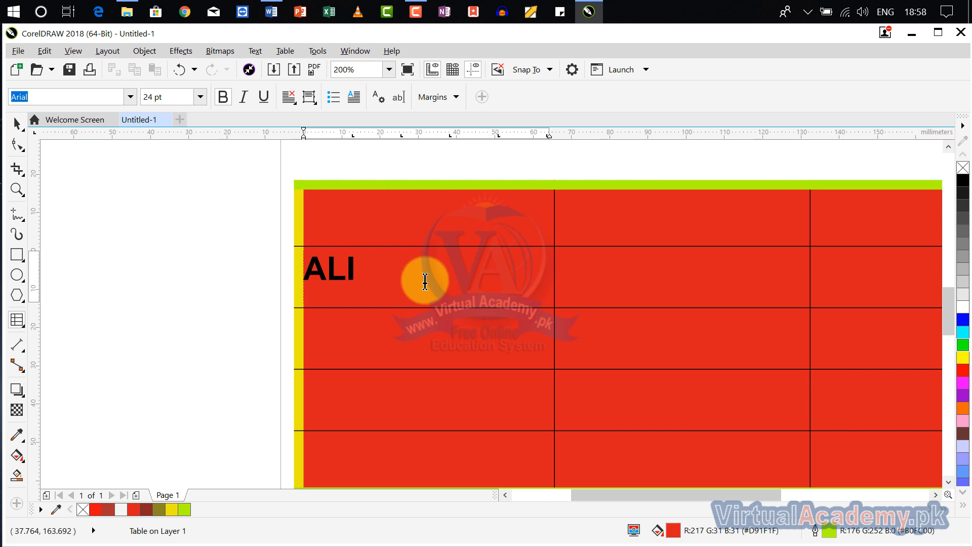
{"action": "left_click", "coordinate": [439, 332]}
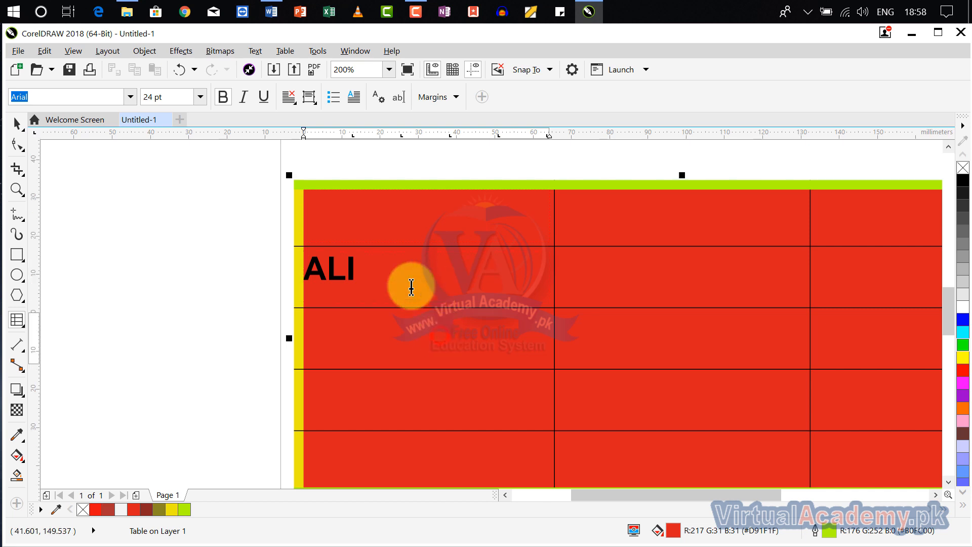
{"action": "left_click", "coordinate": [374, 268]}
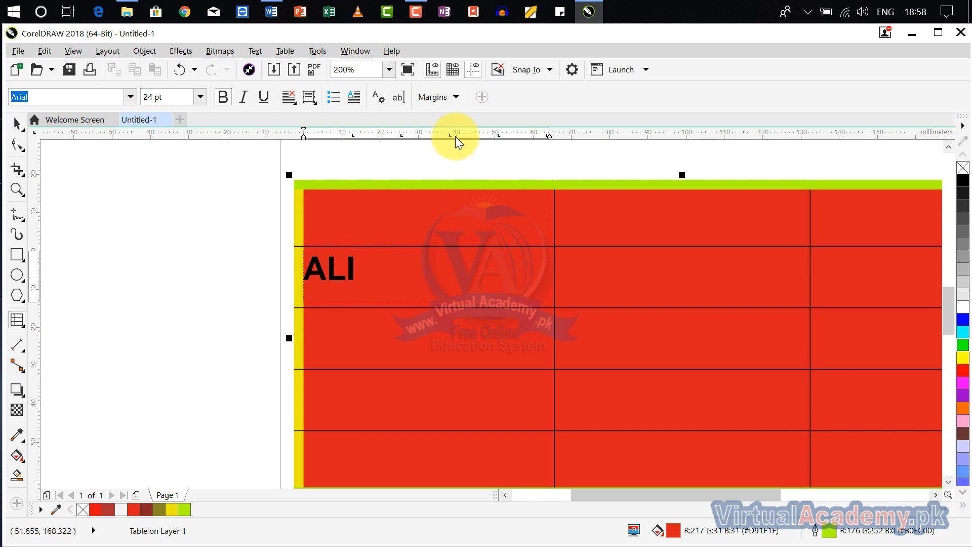
{"action": "left_click", "coordinate": [443, 98]}
{"action": "left_click", "coordinate": [443, 99]}
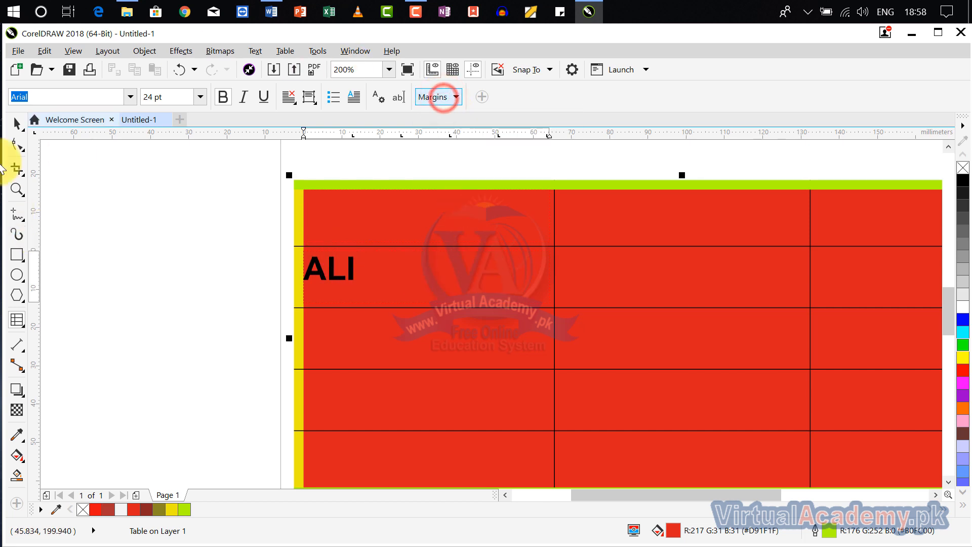
- Turn on automatic cell resizing while typing for the whole table and reopen the second row's first cell for text editing
{"action": "left_click", "coordinate": [17, 126]}
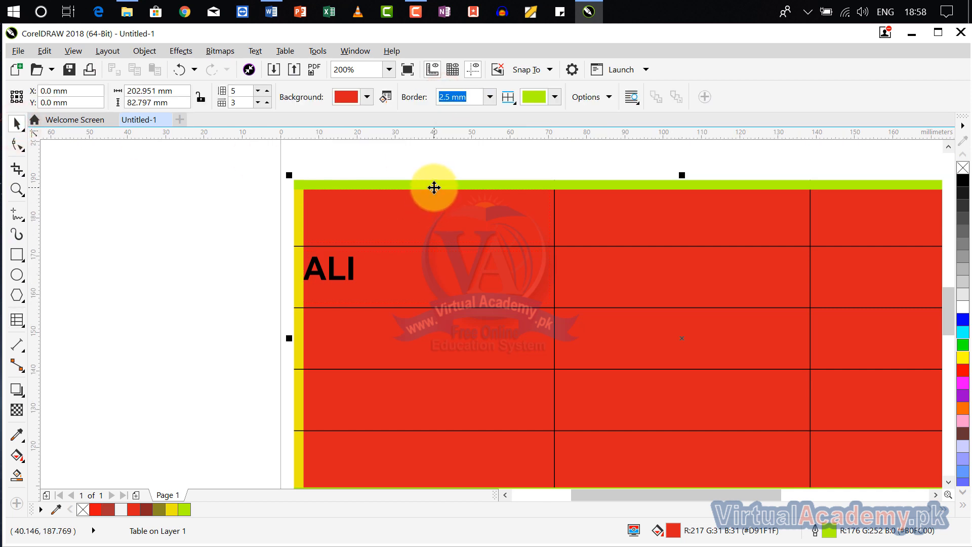
{"action": "left_click", "coordinate": [434, 187]}
{"action": "left_click", "coordinate": [589, 98]}
{"action": "left_click", "coordinate": [580, 134]}
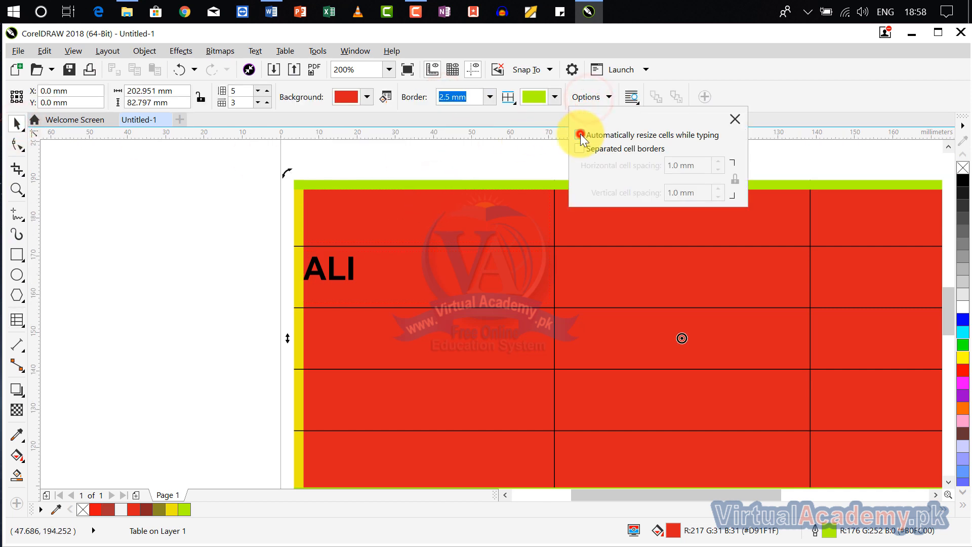
{"action": "left_click", "coordinate": [382, 280]}
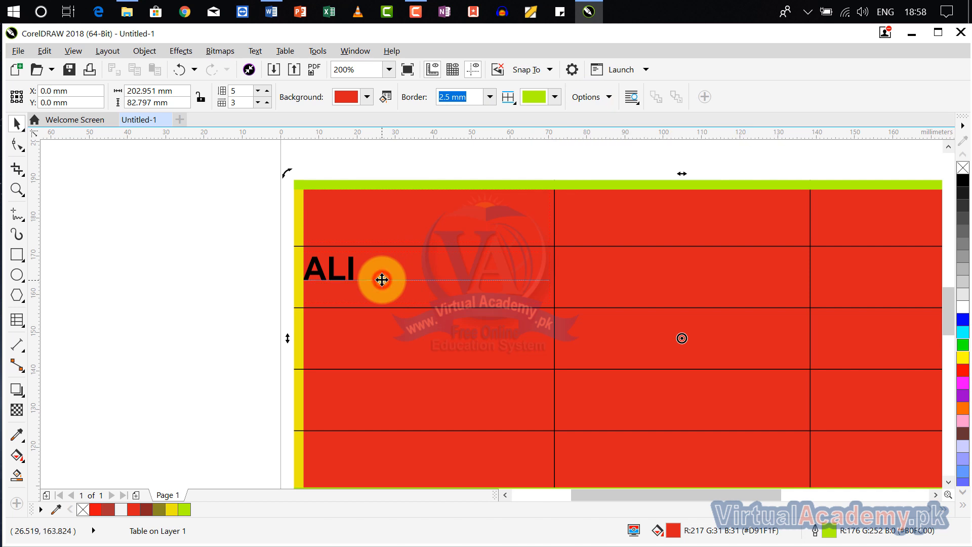
{"action": "double_click", "coordinate": [356, 269]}
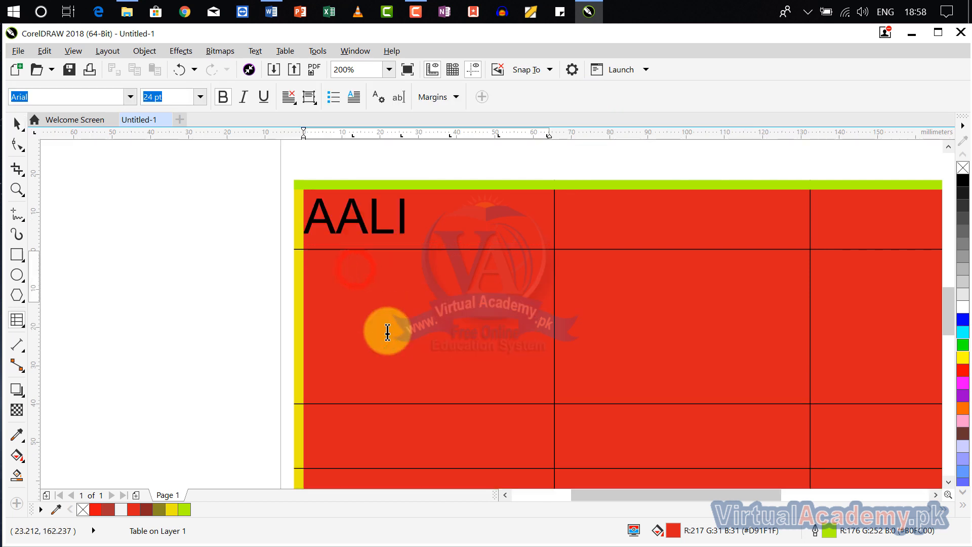
- Examine the resized cells across the whole table, and undo the automatic resizing
{"action": "scroll", "coordinate": [420, 379], "scroll_direction": "down", "scroll_amount": 3}
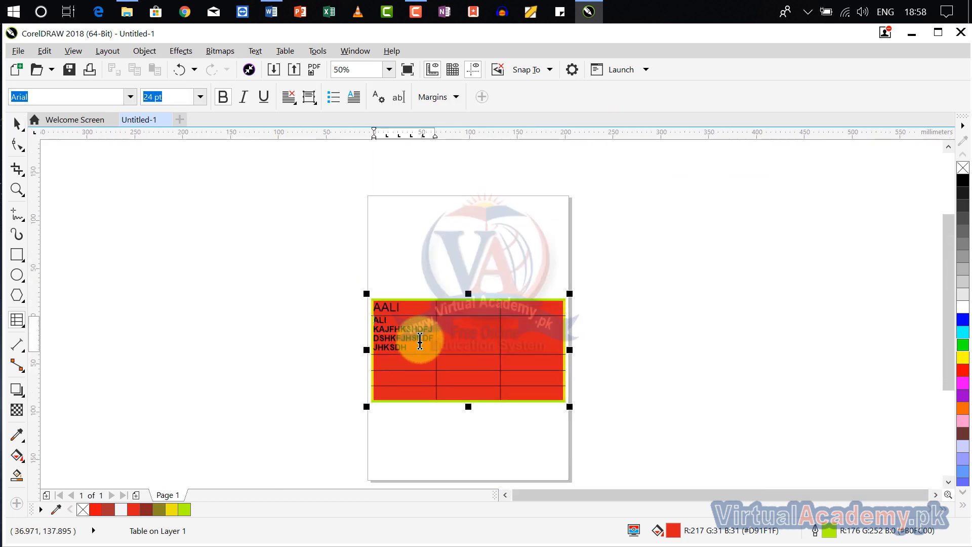
{"action": "scroll", "coordinate": [420, 340], "scroll_direction": "up", "scroll_amount": 1}
{"action": "left_click", "coordinate": [495, 348]}
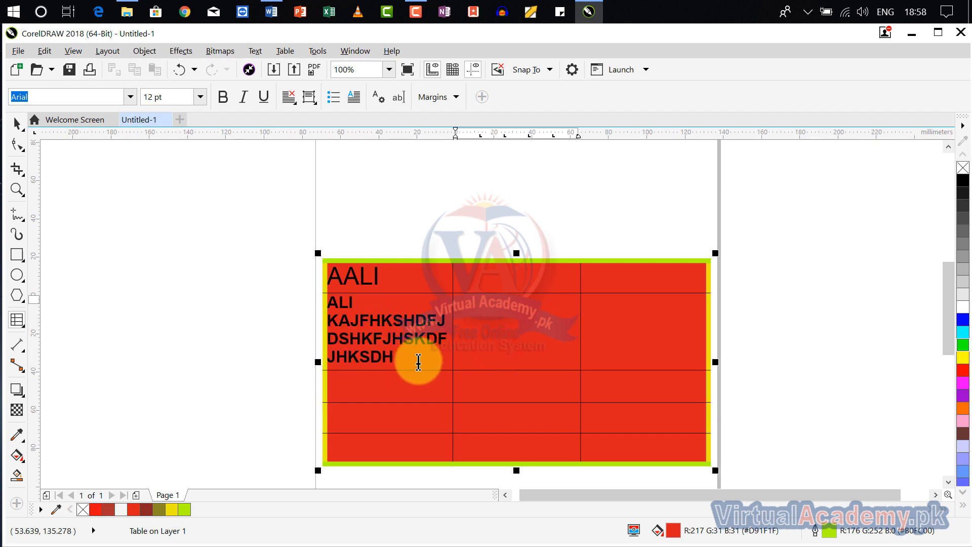
{"action": "key", "text": "ctrl+z"}
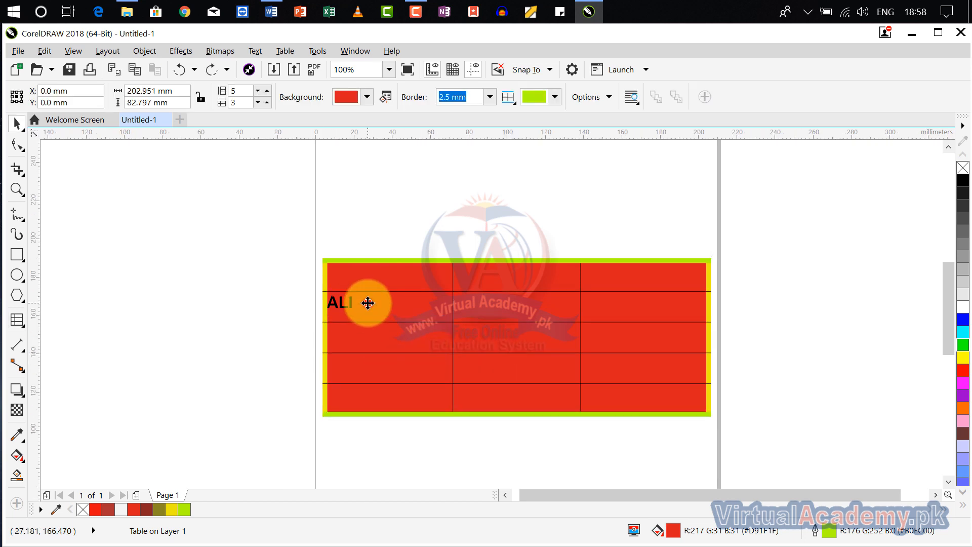
- Open the table's first cell for text editing and view the cell margin options
{"action": "left_click", "coordinate": [368, 302]}
{"action": "left_click", "coordinate": [442, 99]}
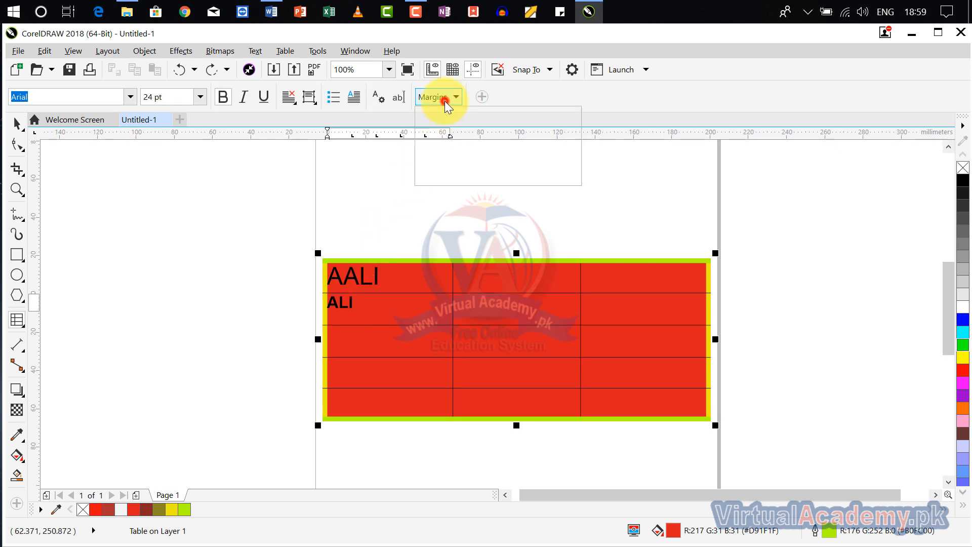
{"action": "left_click", "coordinate": [445, 101]}
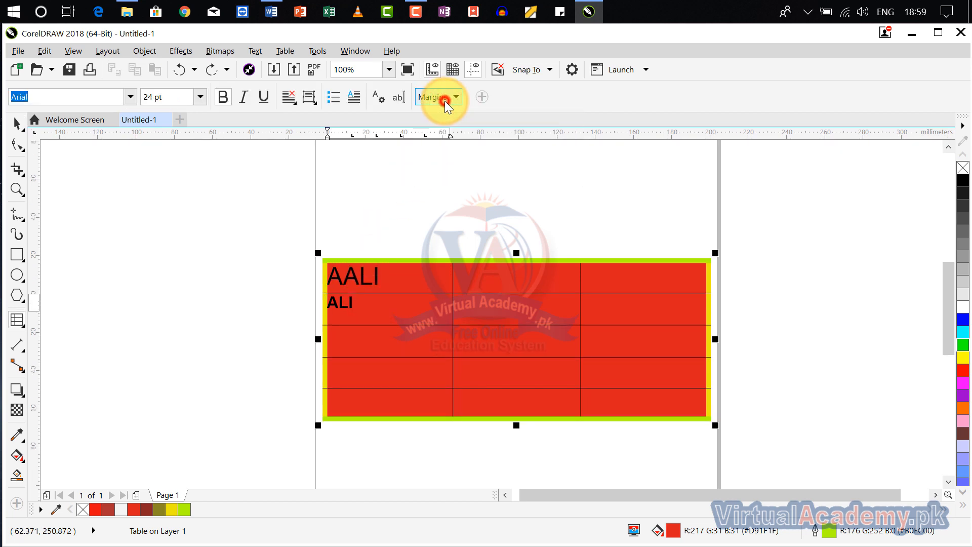
- For the whole table, turn off automatic cell resizing while typing and turn on separated cell borders
{"action": "left_click", "coordinate": [11, 123]}
{"action": "left_click", "coordinate": [400, 256]}
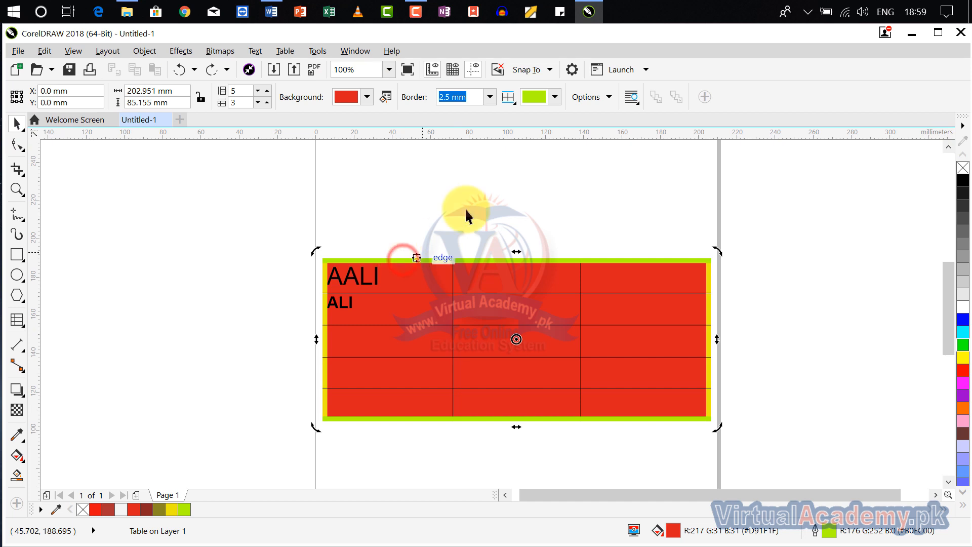
{"action": "left_click", "coordinate": [398, 210]}
{"action": "left_click", "coordinate": [14, 125]}
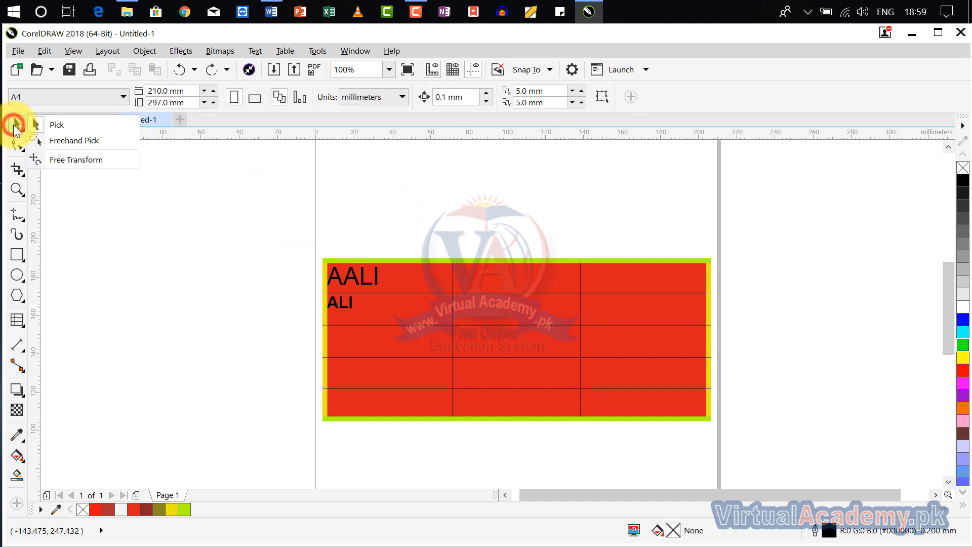
{"action": "left_click", "coordinate": [51, 129]}
{"action": "left_click", "coordinate": [469, 266]}
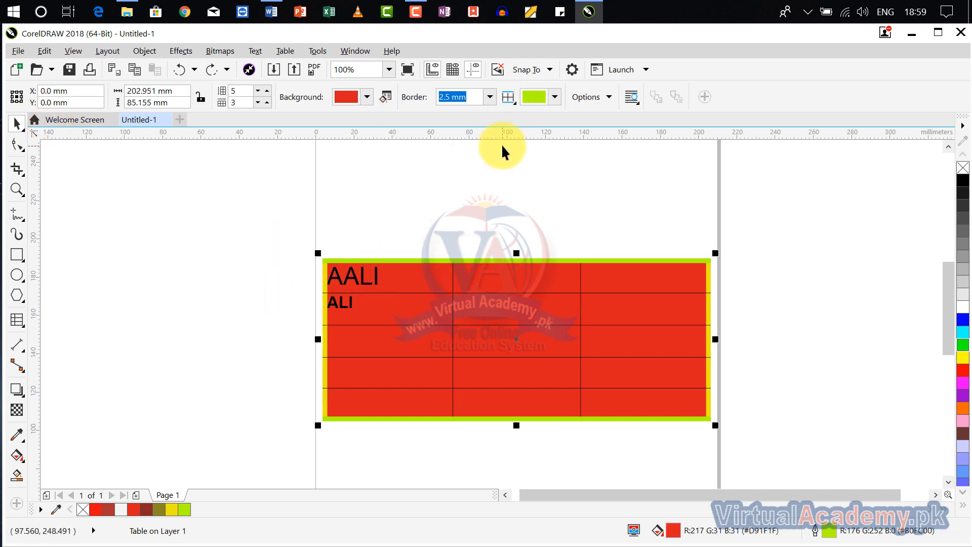
{"action": "left_click", "coordinate": [586, 96]}
{"action": "left_click", "coordinate": [580, 136]}
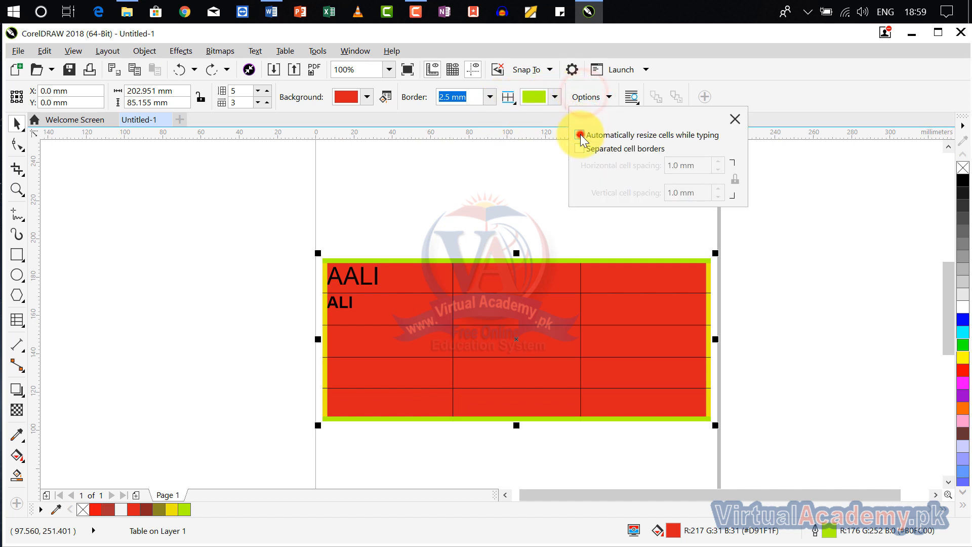
{"action": "left_click", "coordinate": [588, 103]}
{"action": "left_click", "coordinate": [589, 102]}
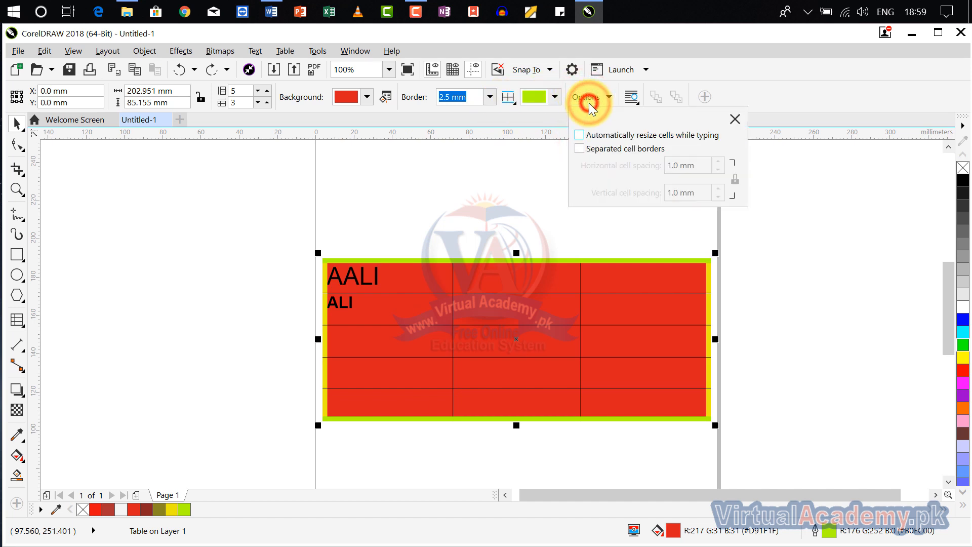
{"action": "left_click", "coordinate": [591, 148]}
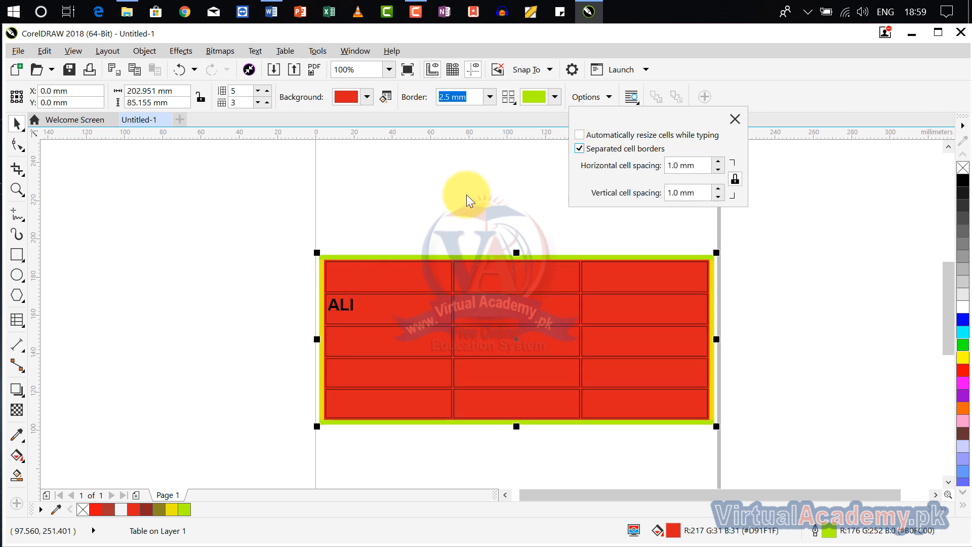
- Set the table's horizontal and vertical cell spacing to 3.1 mm
{"action": "left_click", "coordinate": [491, 276]}
{"action": "scroll", "coordinate": [485, 264], "scroll_direction": "up", "scroll_amount": 2}
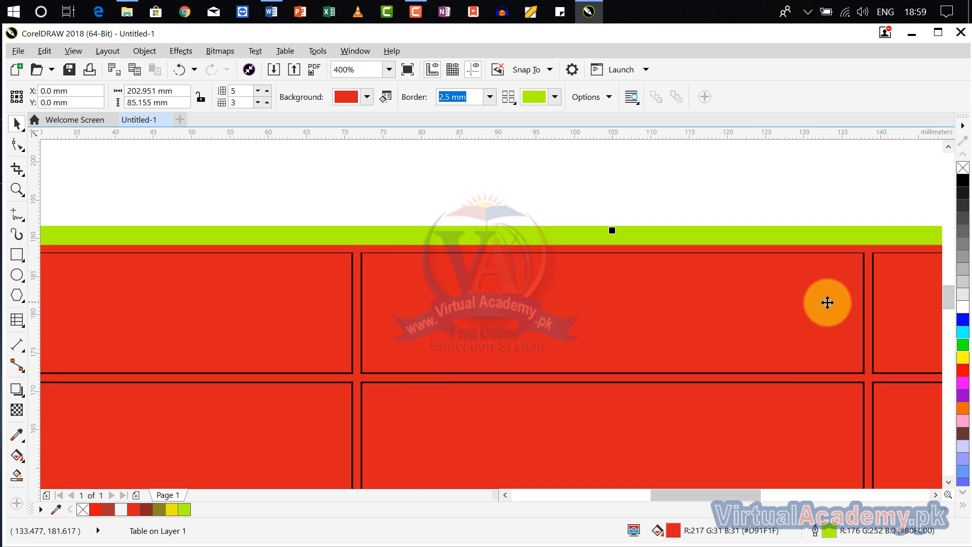
{"action": "left_click", "coordinate": [608, 103]}
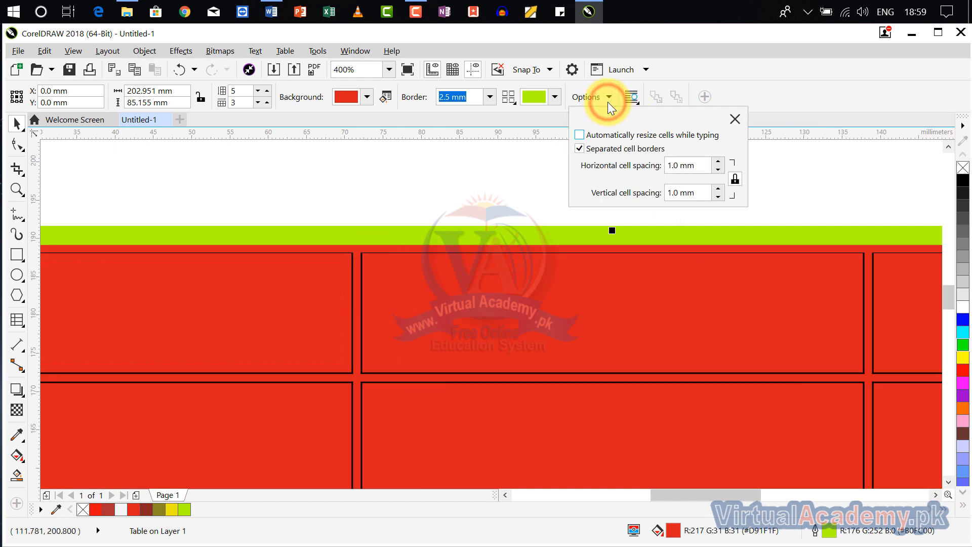
{"action": "left_click", "coordinate": [718, 162]}
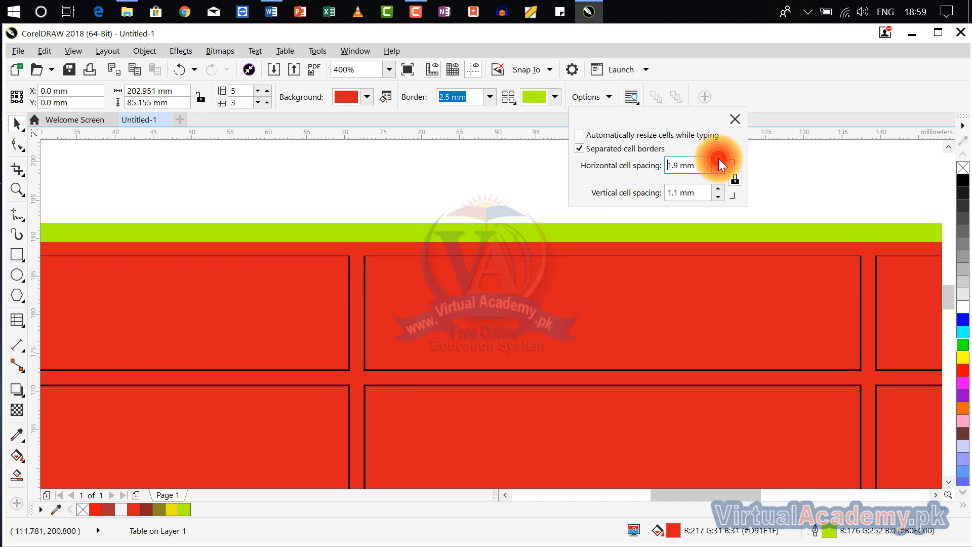
{"action": "left_click_drag", "start_coordinate": [719, 161], "coordinate": [719, 188]}
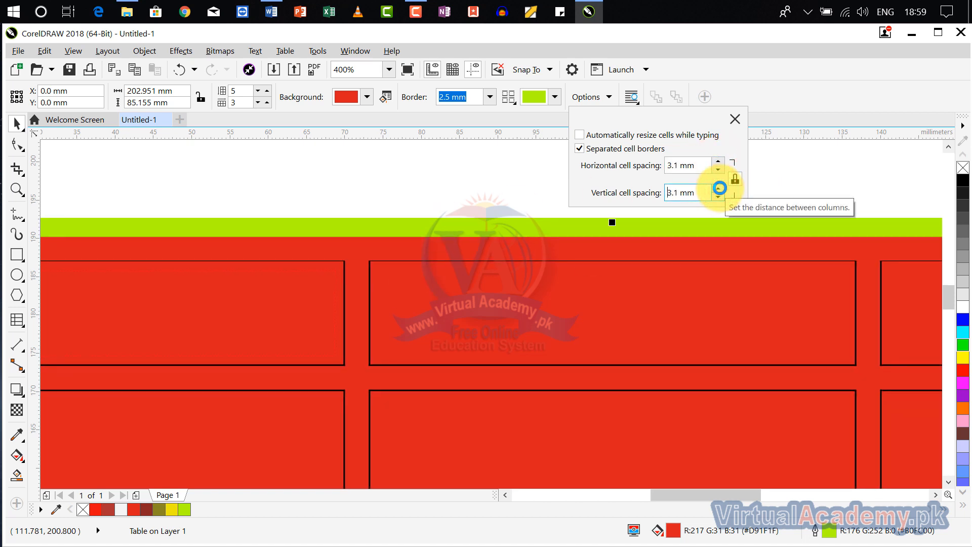
{"action": "left_click", "coordinate": [506, 294]}
{"action": "scroll", "coordinate": [507, 294], "scroll_direction": "down", "scroll_amount": 3}
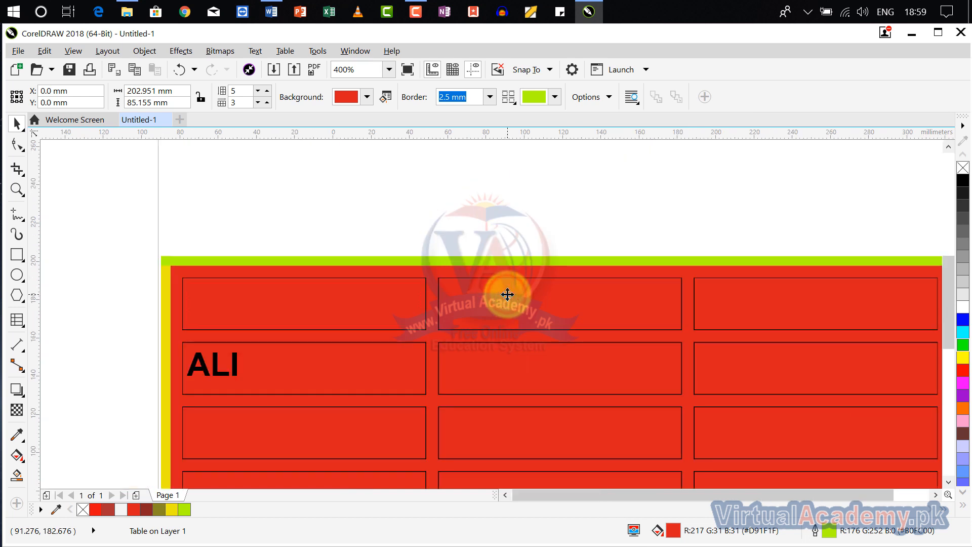
{"action": "scroll", "coordinate": [417, 265], "scroll_direction": "up", "scroll_amount": 2}
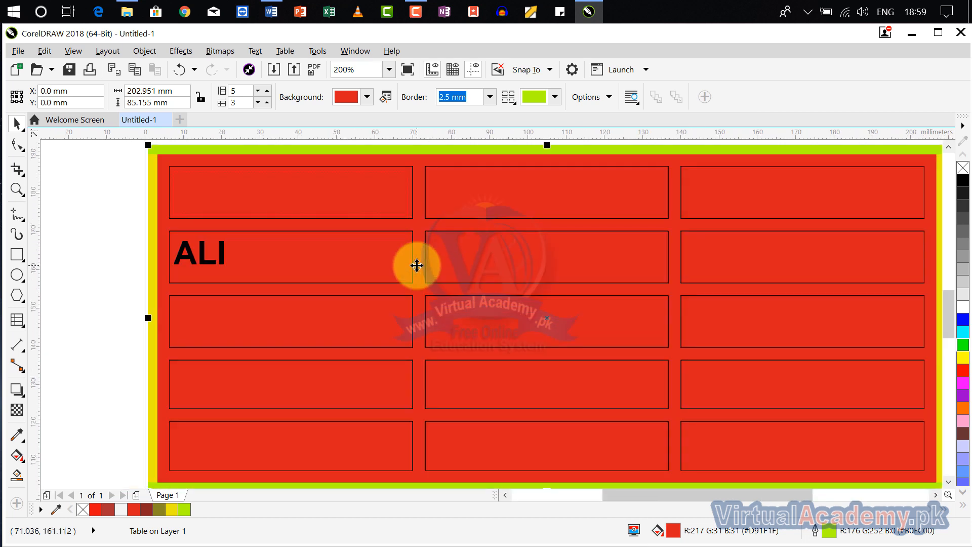
- Enter a person's name in the third row's first cell with the Table tool
{"action": "left_click", "coordinate": [306, 256]}
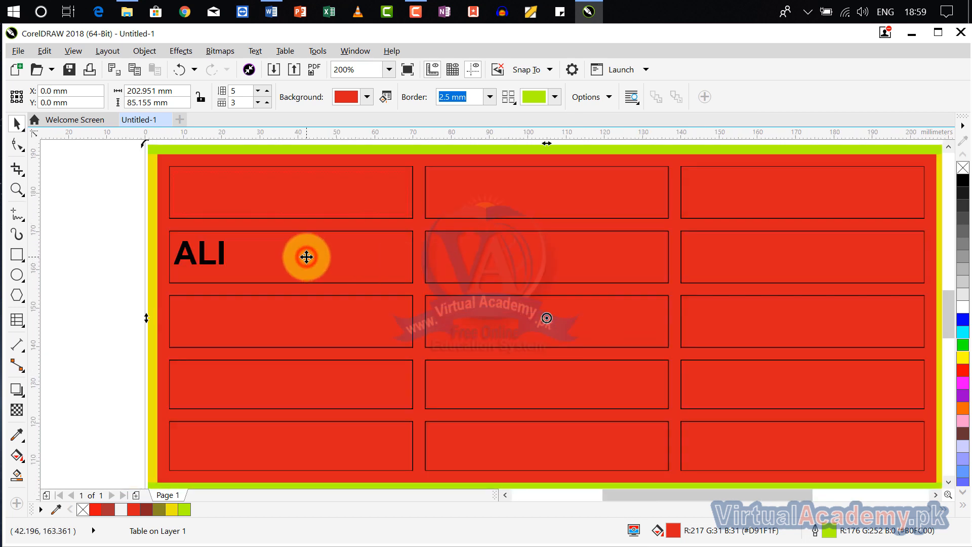
{"action": "left_click", "coordinate": [189, 335]}
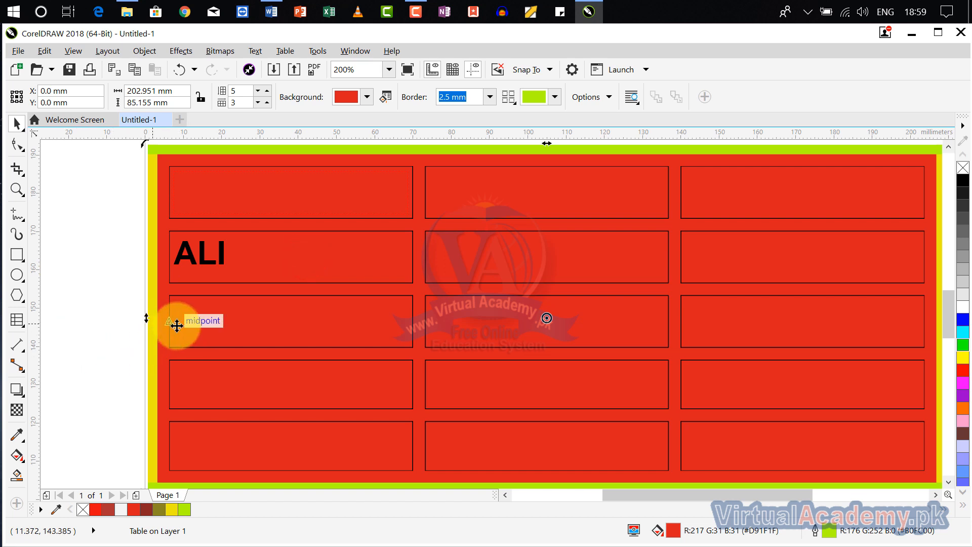
{"action": "left_click", "coordinate": [15, 320]}
{"action": "left_click", "coordinate": [48, 336]}
{"action": "left_click", "coordinate": [236, 325]}
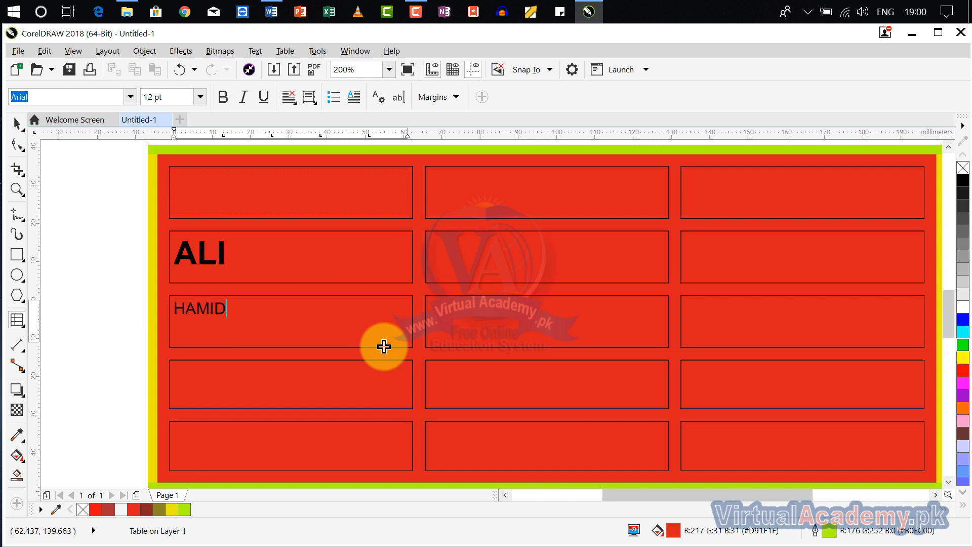
- Set the table's tab behaviour to move to the next cell, with the order Left to right, top to bottom
{"action": "key", "text": "Tab"}
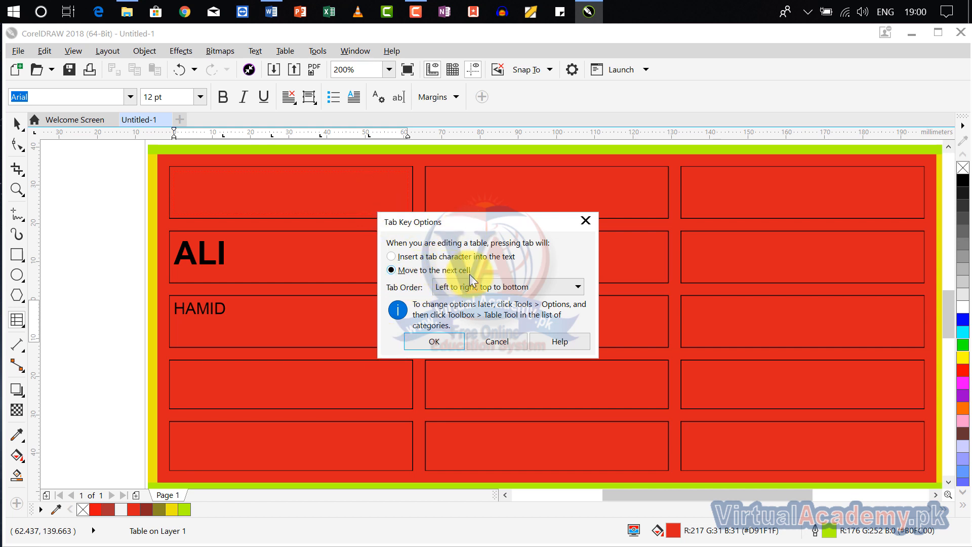
{"action": "left_click", "coordinate": [523, 290]}
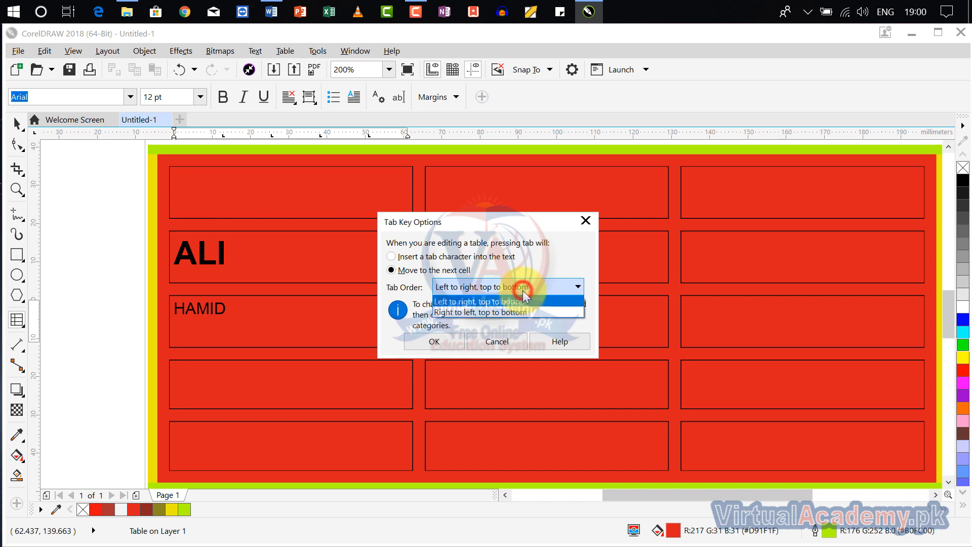
{"action": "left_click", "coordinate": [523, 290]}
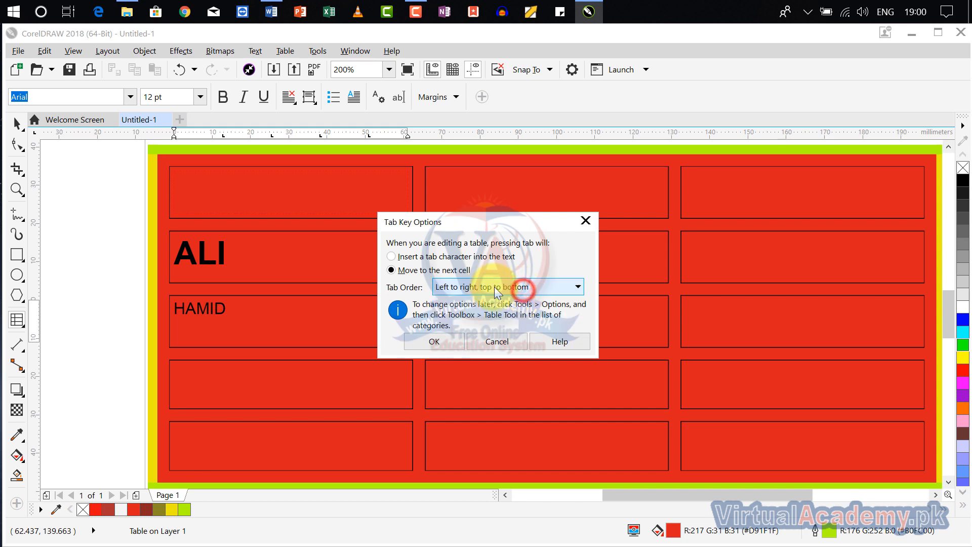
{"action": "left_click", "coordinate": [471, 340]}
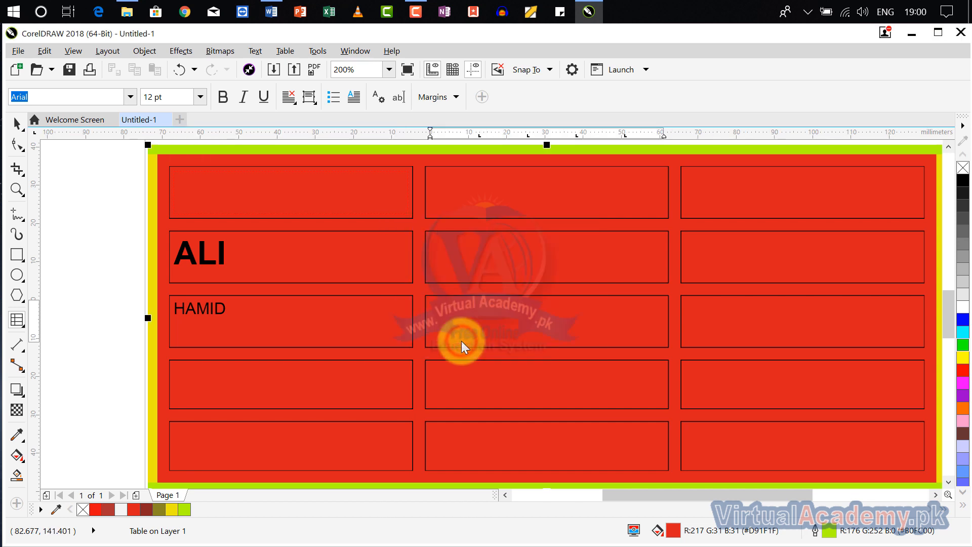
- Enter names in the second and third cells of the third row
{"action": "left_click", "coordinate": [342, 321]}
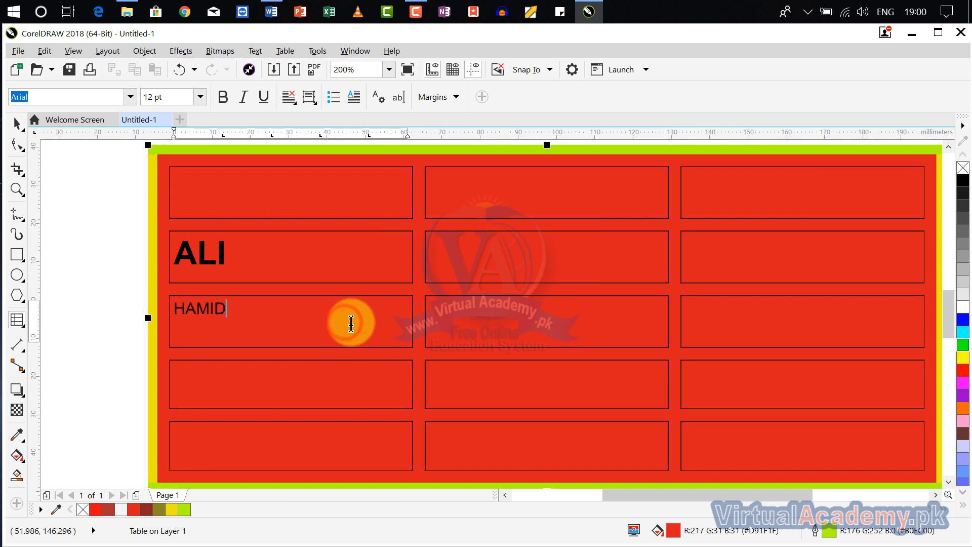
{"action": "left_click", "coordinate": [554, 325]}
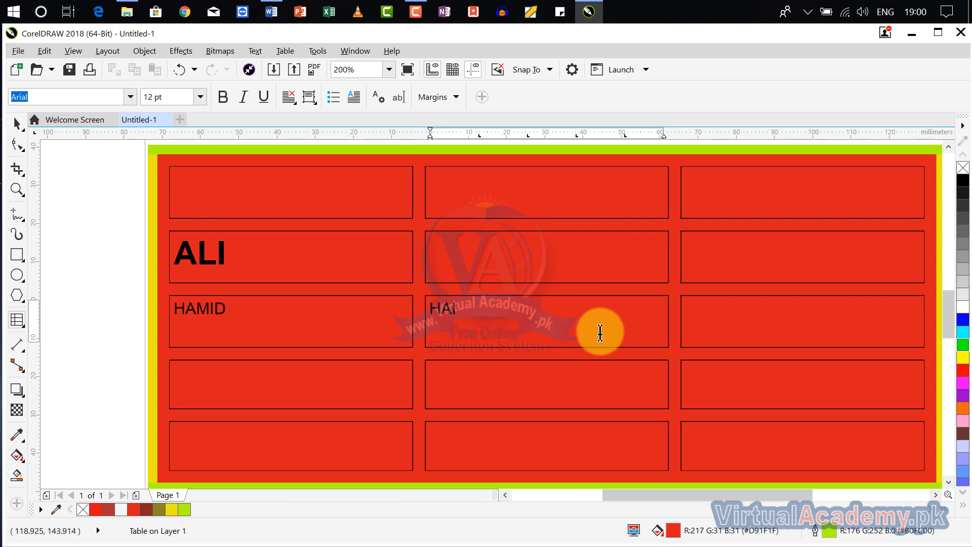
{"action": "key", "text": "Tab"}
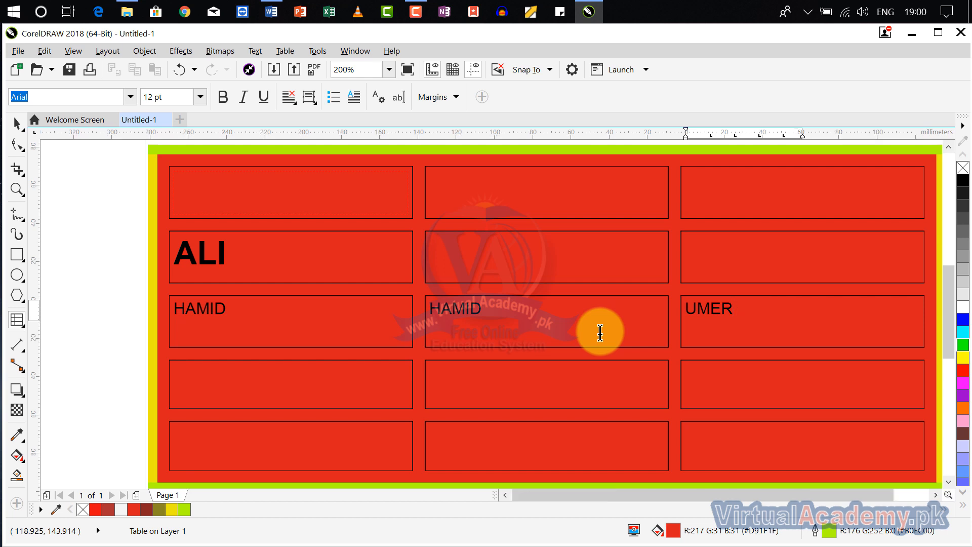
- Enter TABLE STYLE in the middle cell of the first row
{"action": "scroll", "coordinate": [597, 330], "scroll_direction": "down", "scroll_amount": 2}
{"action": "scroll", "coordinate": [419, 336], "scroll_direction": "up", "scroll_amount": 2}
{"action": "left_click", "coordinate": [409, 333]}
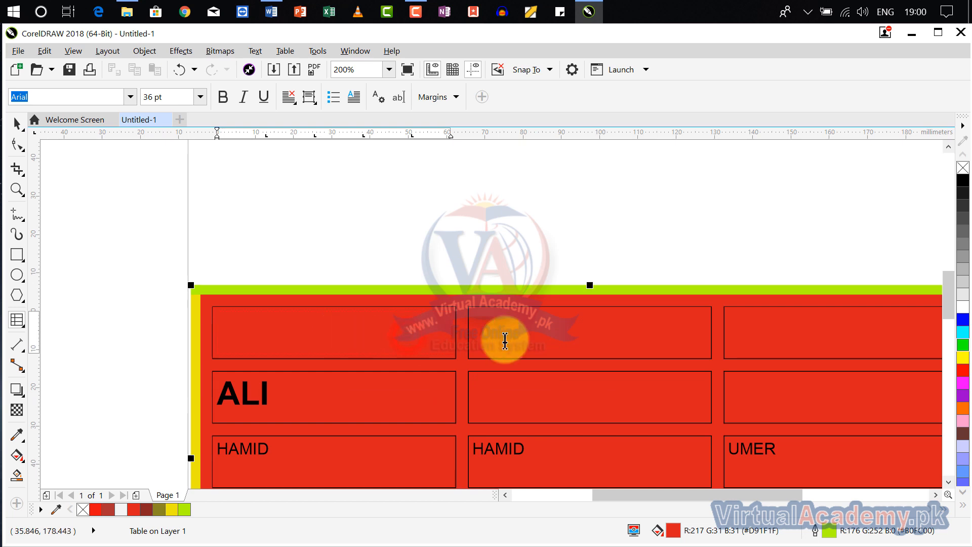
{"action": "left_click", "coordinate": [526, 339]}
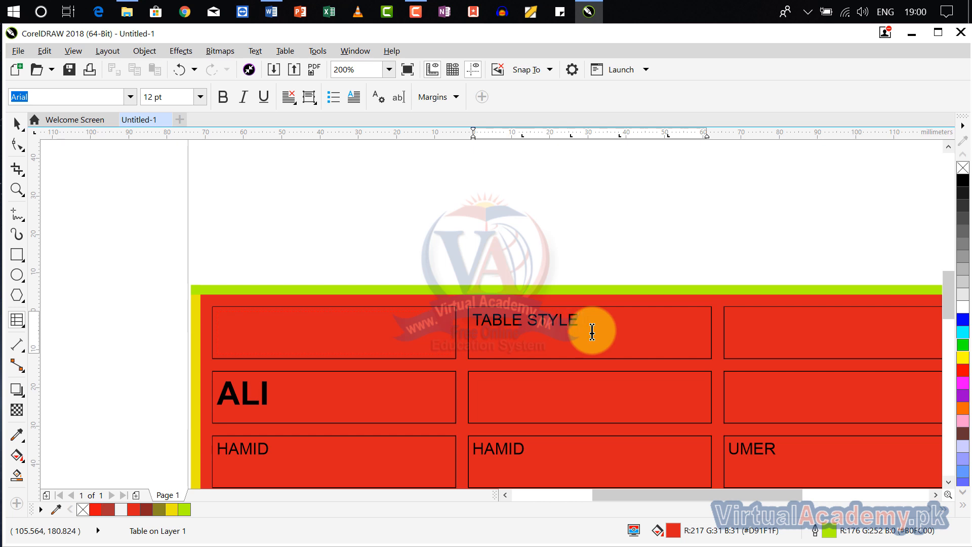
- Merge all three cells of the first row into one cell and place the text cursor in it
{"action": "left_click_drag", "start_coordinate": [818, 336], "coordinate": [456, 322]}
{"action": "scroll", "coordinate": [531, 325], "scroll_direction": "down", "scroll_amount": 1}
{"action": "left_click_drag", "start_coordinate": [531, 325], "coordinate": [476, 297]}
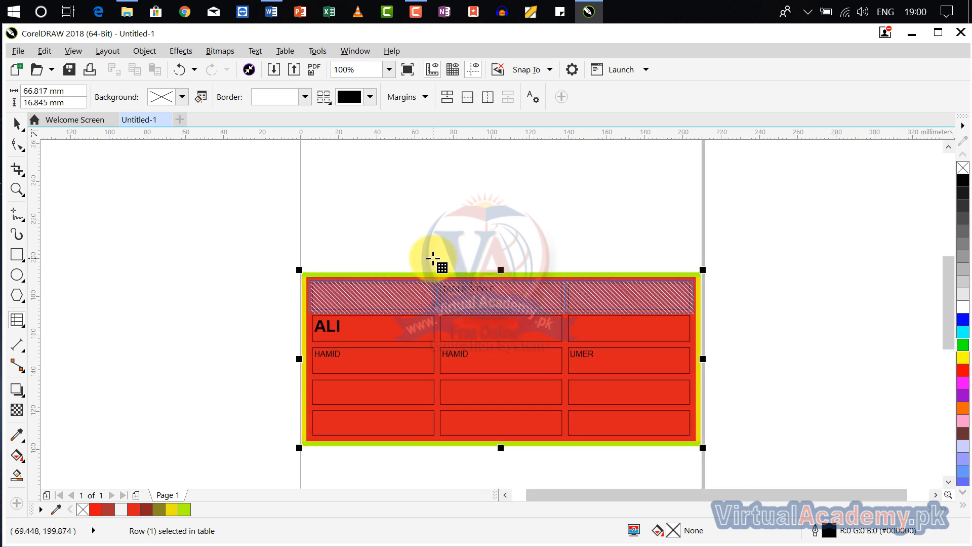
{"action": "left_click", "coordinate": [448, 98]}
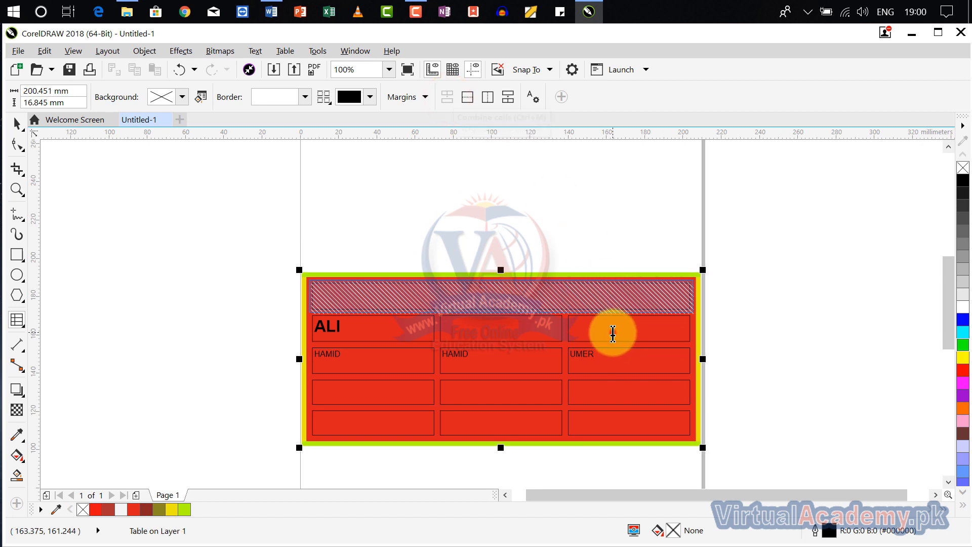
{"action": "left_click", "coordinate": [573, 306]}
{"action": "scroll", "coordinate": [568, 303], "scroll_direction": "up", "scroll_amount": 2}
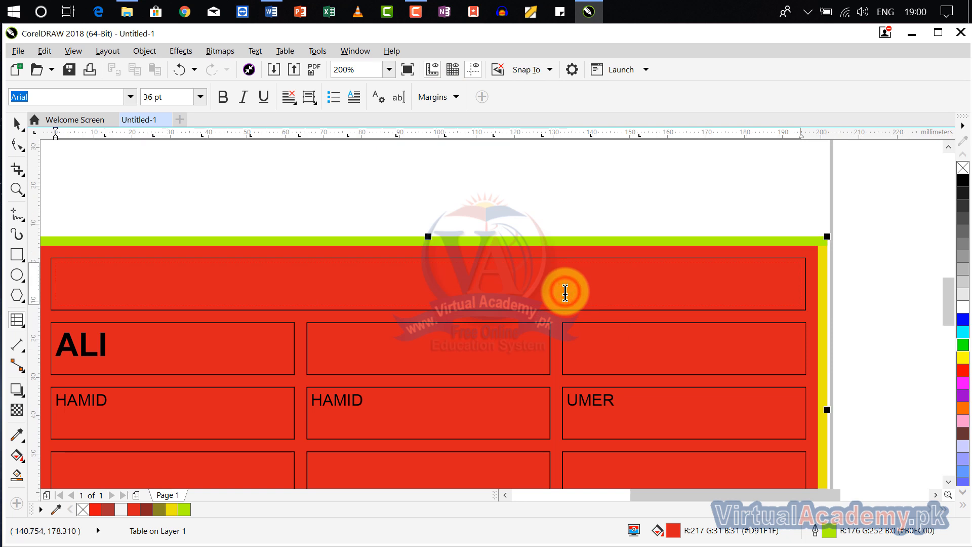
{"action": "scroll", "coordinate": [566, 292], "scroll_direction": "down", "scroll_amount": 2}
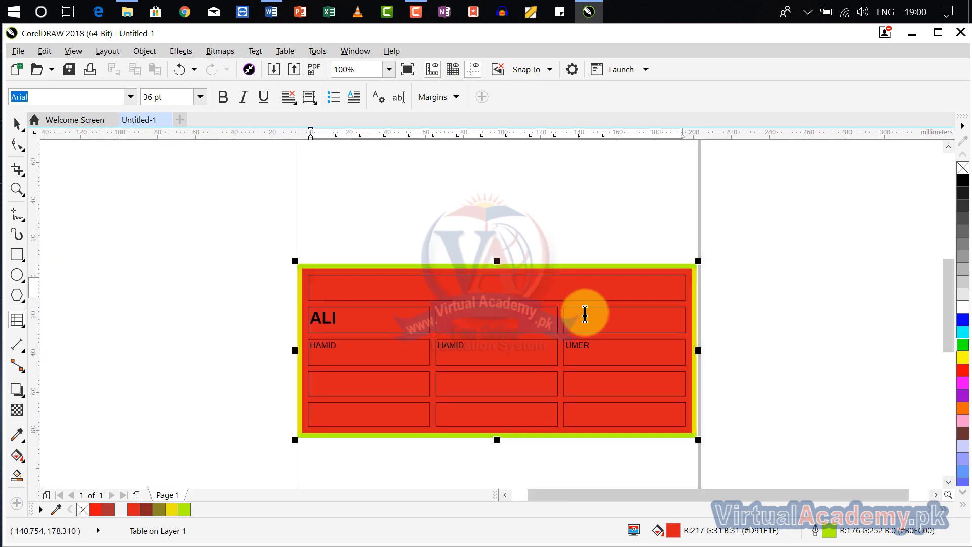
- Merge the three cells of the second row into one cell and open it for text editing
{"action": "left_click_drag", "start_coordinate": [571, 320], "coordinate": [416, 315]}
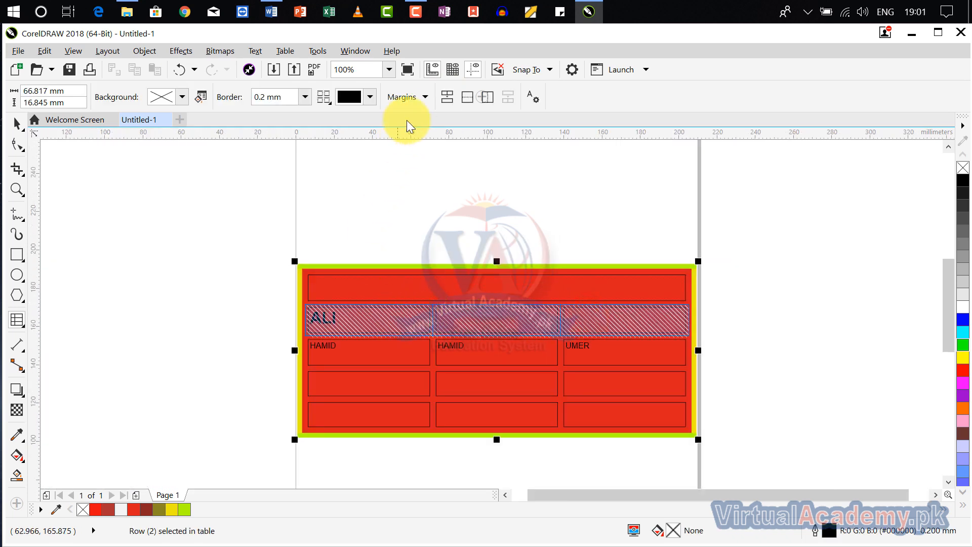
{"action": "left_click", "coordinate": [446, 96]}
{"action": "left_click", "coordinate": [408, 321]}
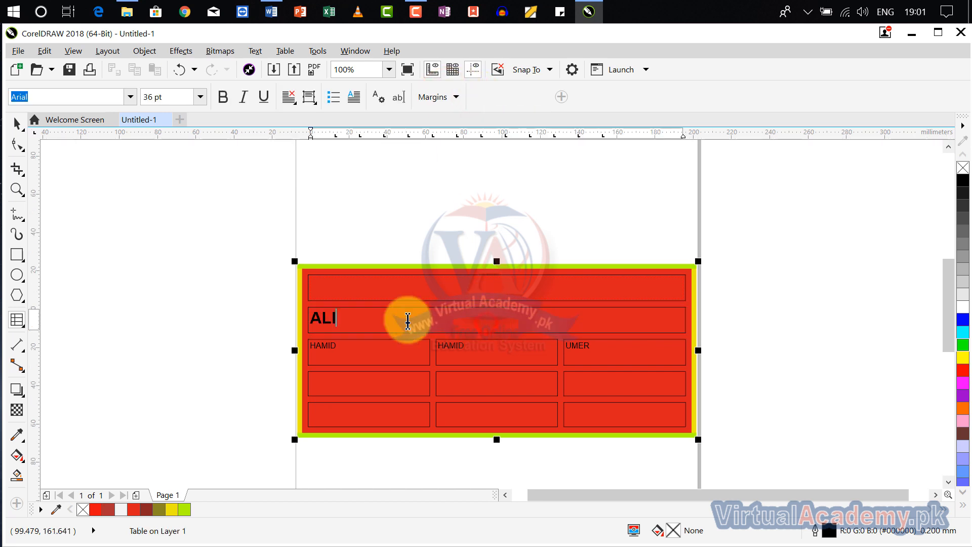
- Select the name in the merged second-row cell and center it horizontally
{"action": "left_click", "coordinate": [298, 324]}
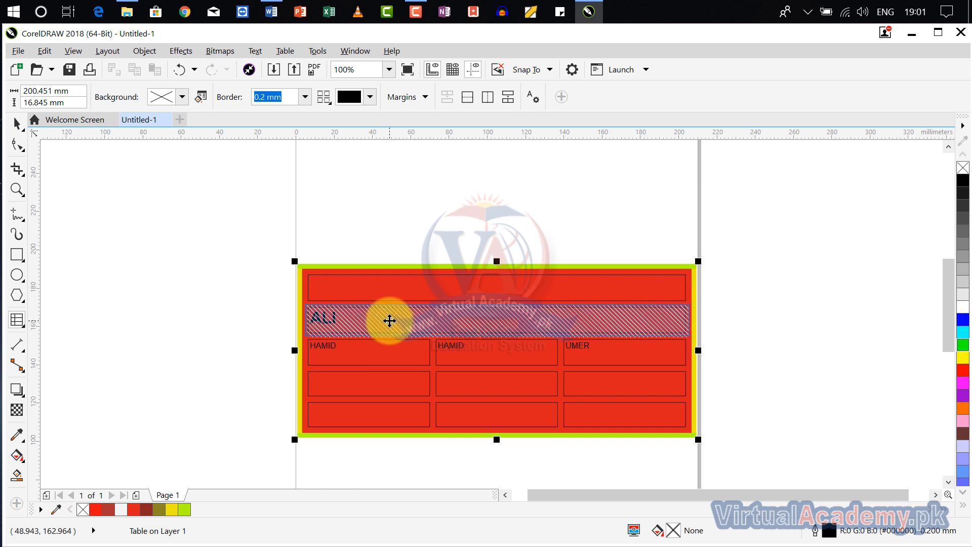
{"action": "left_click", "coordinate": [350, 317]}
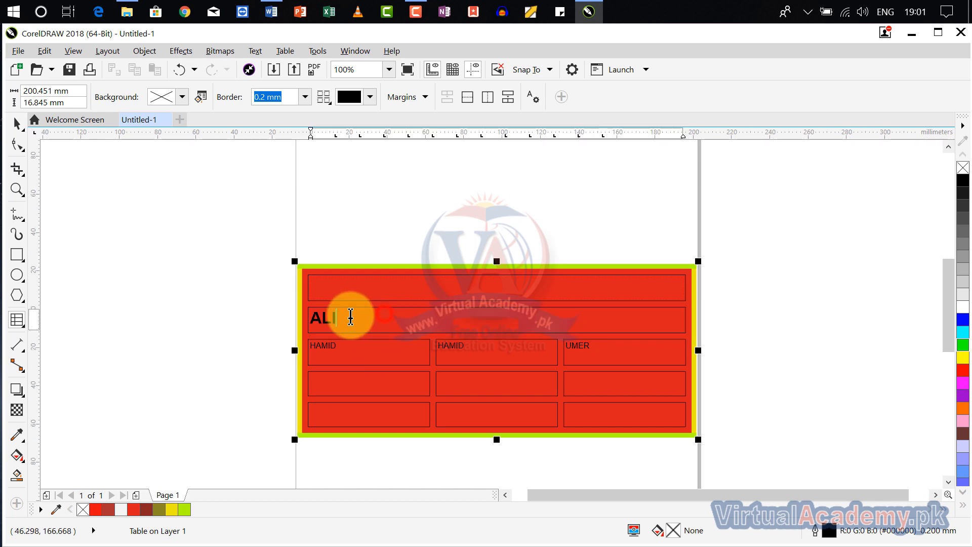
{"action": "left_click_drag", "start_coordinate": [338, 318], "coordinate": [312, 318]}
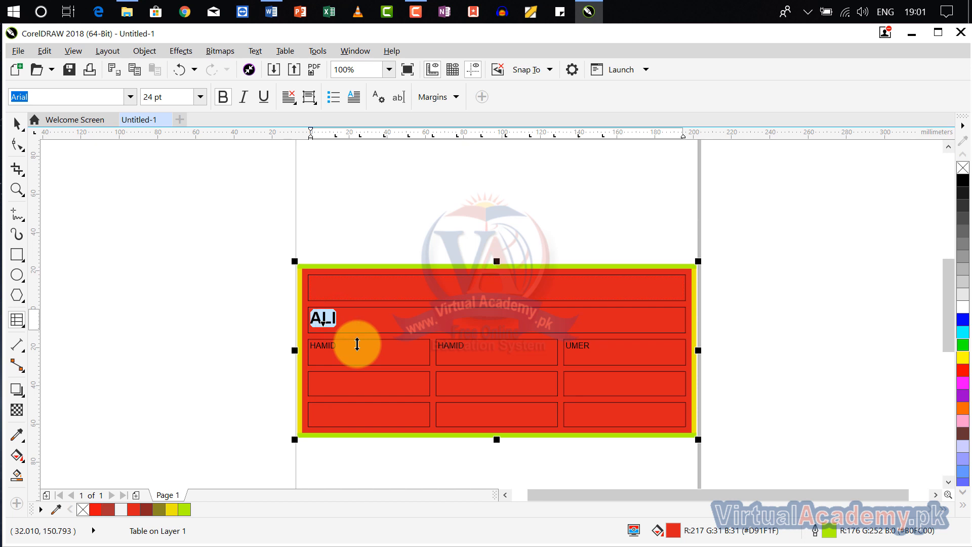
{"action": "left_click", "coordinate": [296, 104]}
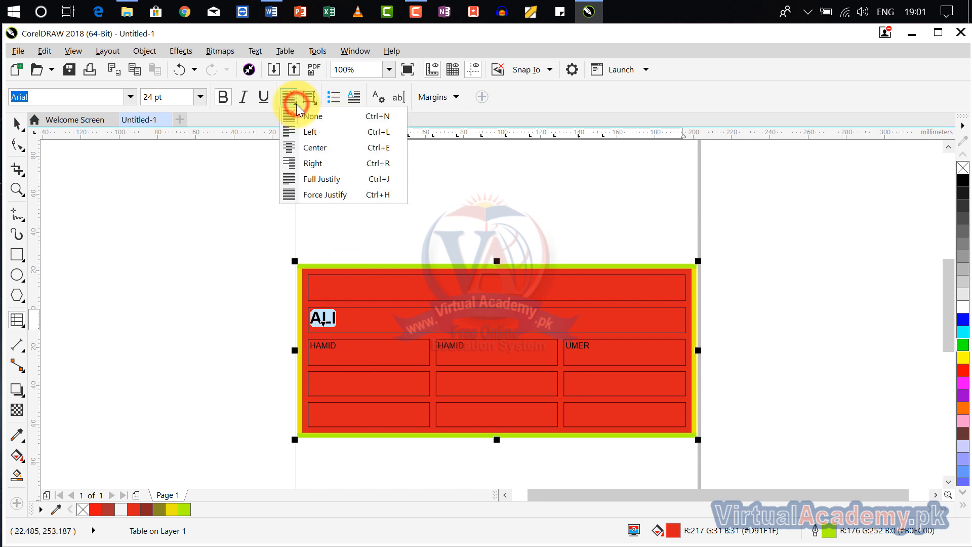
{"action": "left_click", "coordinate": [322, 151]}
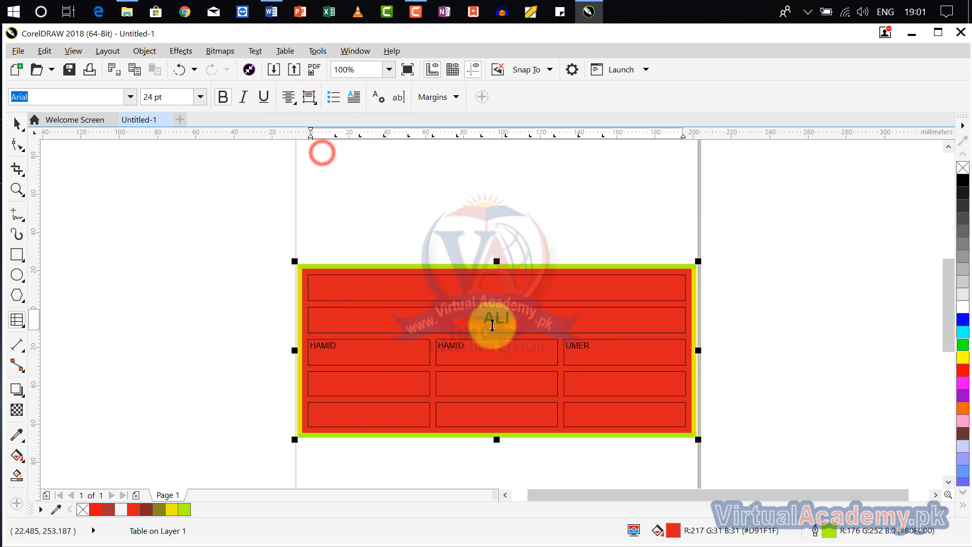
- Apply Bottom Vertical Alignment to the selected name in the second row
{"action": "left_click", "coordinate": [309, 98]}
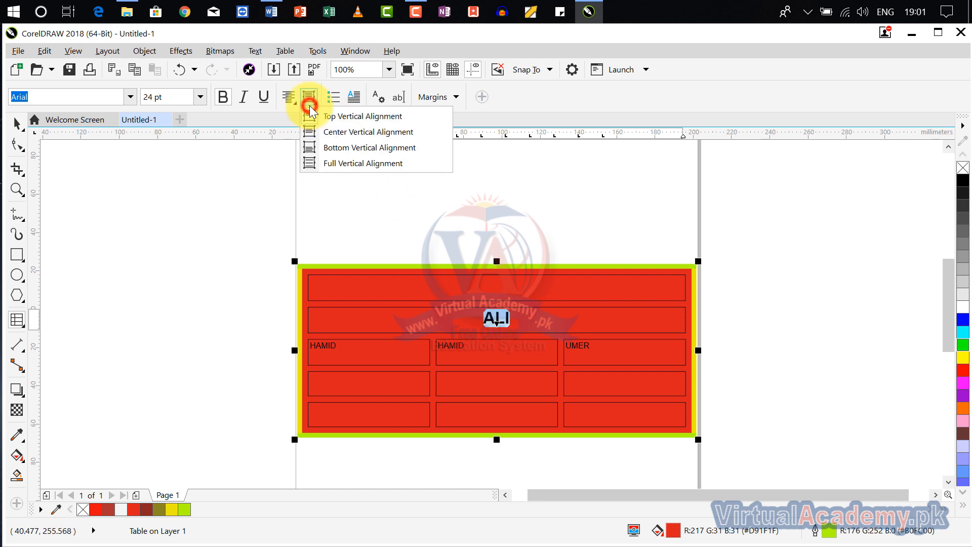
{"action": "left_click", "coordinate": [337, 147]}
{"action": "scroll", "coordinate": [512, 347], "scroll_direction": "up", "scroll_amount": 3}
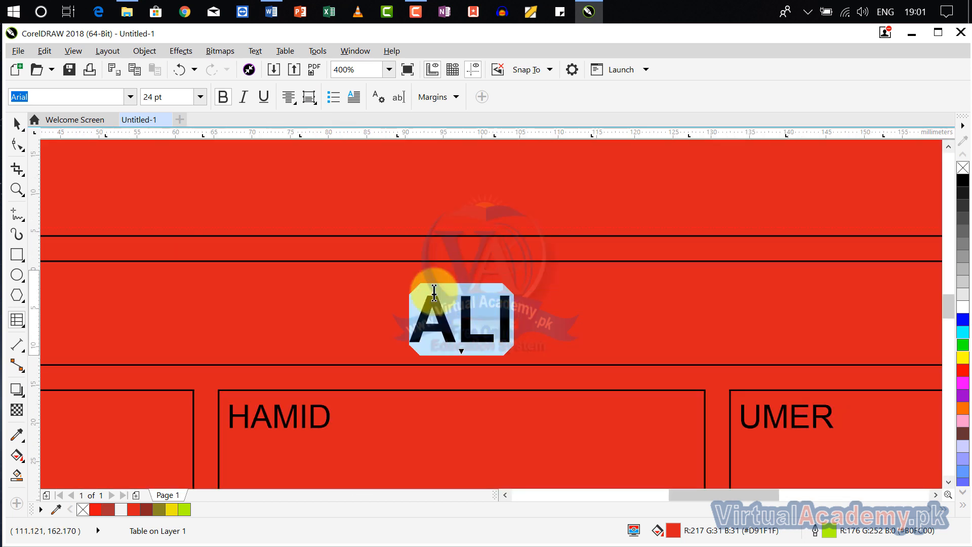
- Apply Center Vertical Alignment to the selected name in the second row
{"action": "left_click", "coordinate": [308, 97]}
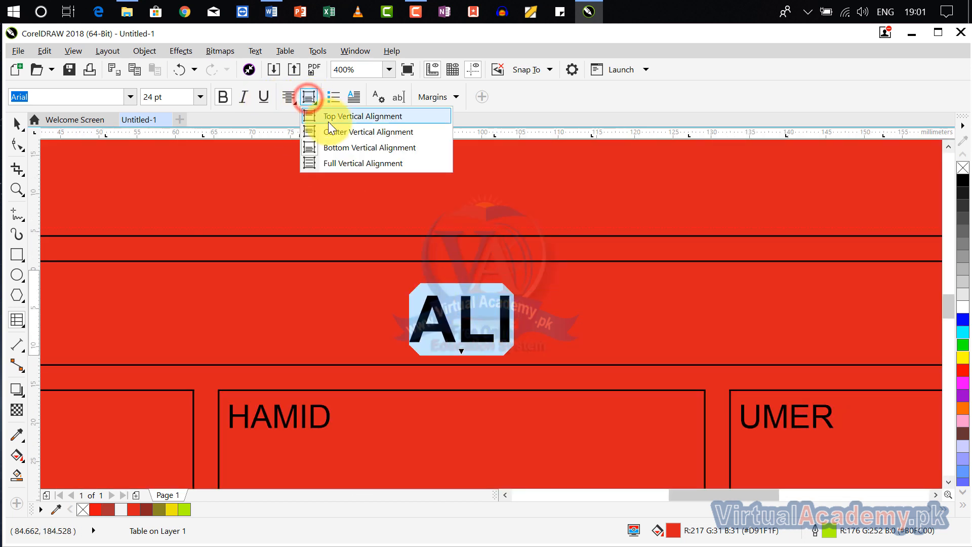
{"action": "left_click", "coordinate": [356, 135]}
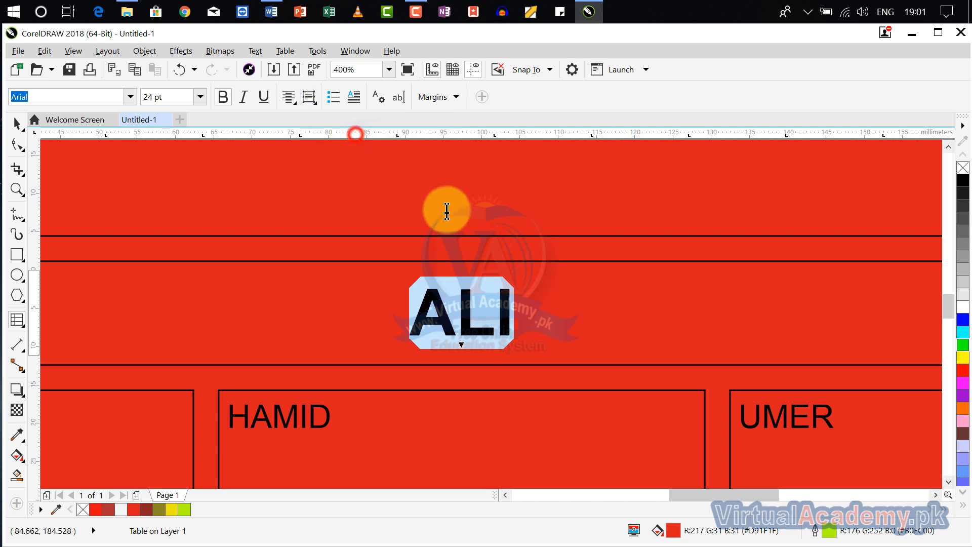
{"action": "scroll", "coordinate": [474, 317], "scroll_direction": "down", "scroll_amount": 1}
{"action": "scroll", "coordinate": [474, 317], "scroll_direction": "down", "scroll_amount": 4}
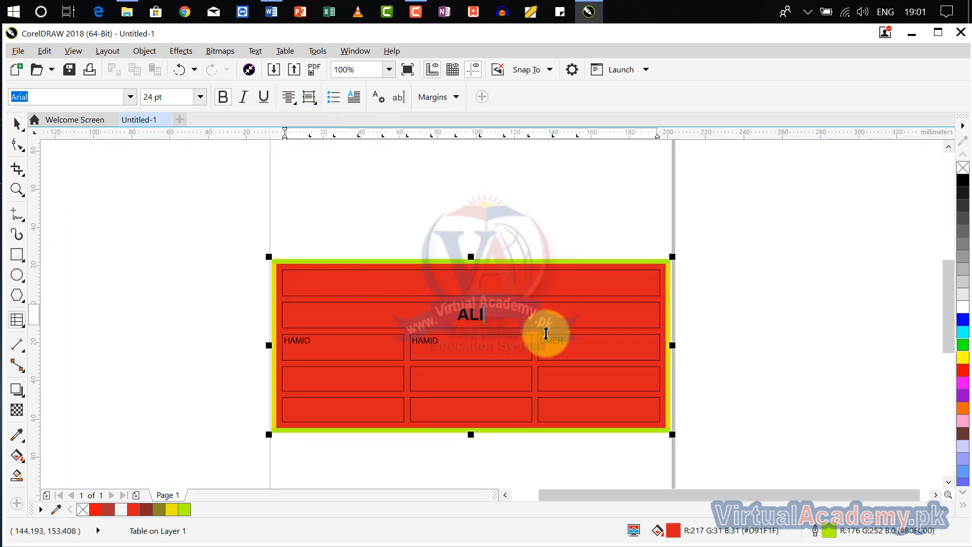
- Merge the first-column cells of the third and fourth rows and place the text cursor in the merged cell
{"action": "scroll", "coordinate": [380, 293], "scroll_direction": "up", "scroll_amount": 2}
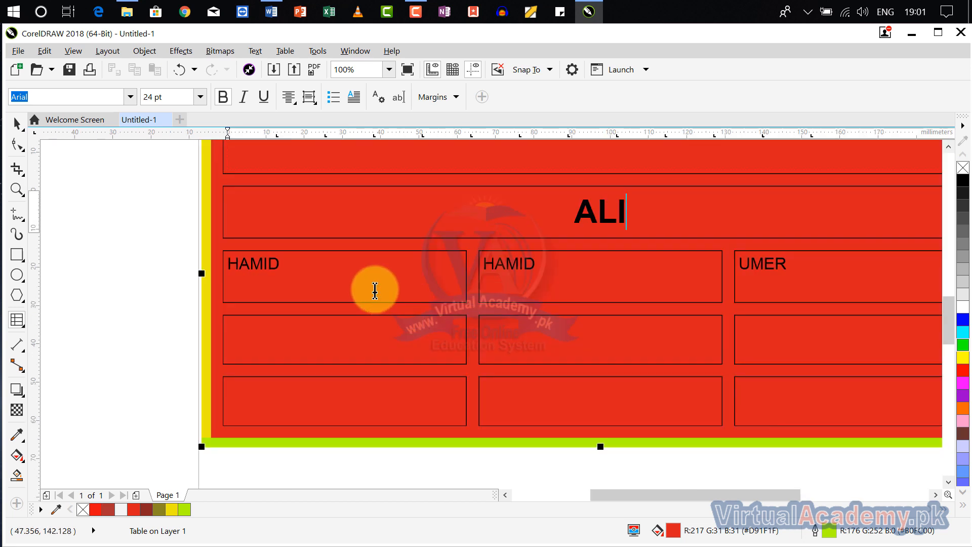
{"action": "left_click_drag", "start_coordinate": [374, 289], "coordinate": [371, 328]}
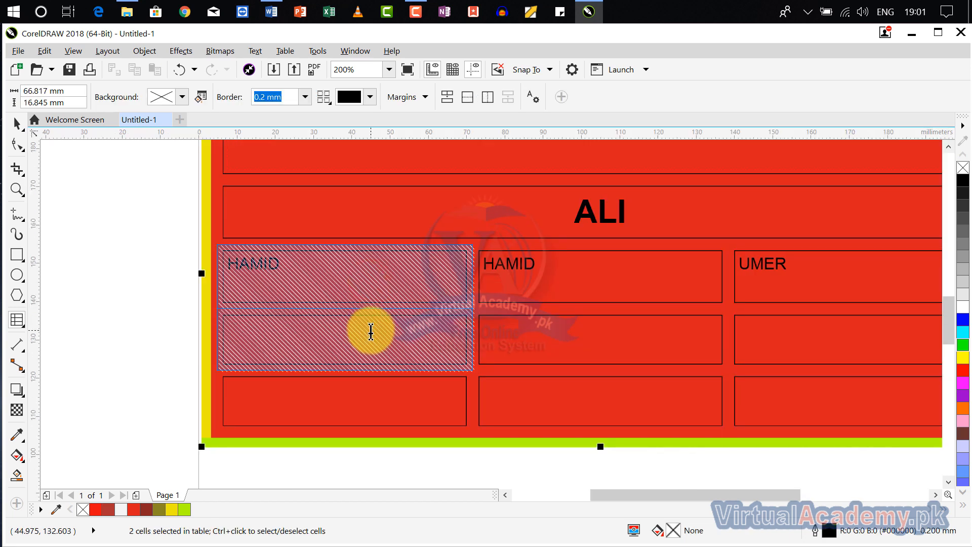
{"action": "left_click", "coordinate": [448, 99]}
{"action": "left_click", "coordinate": [318, 312]}
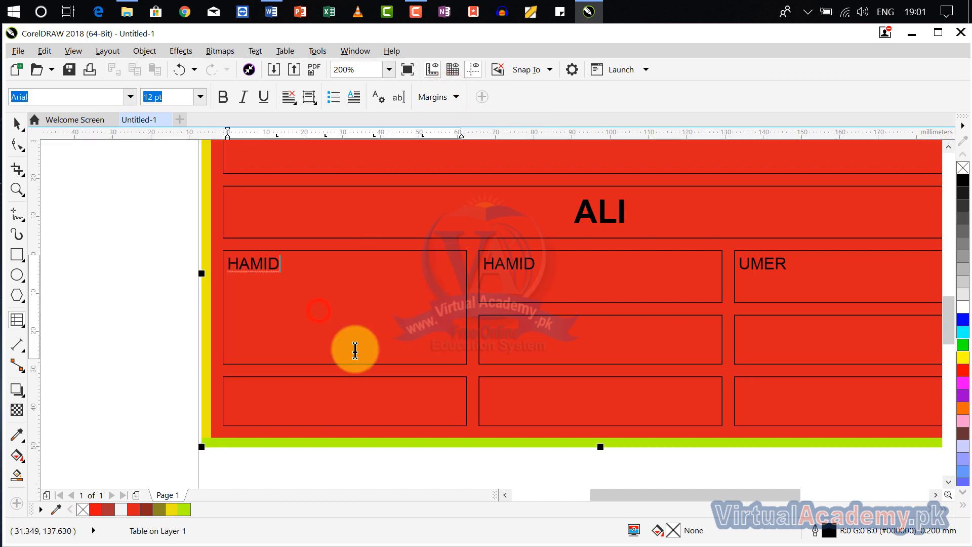
- Split the merged first-column cell horizontally into 5 rows
{"action": "left_click_drag", "start_coordinate": [223, 277], "coordinate": [286, 293]}
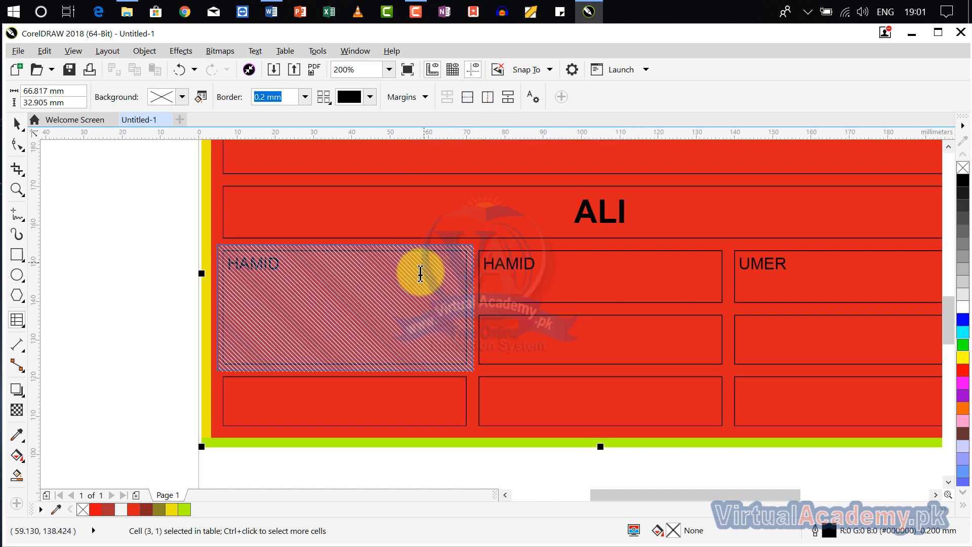
{"action": "left_click", "coordinate": [467, 97]}
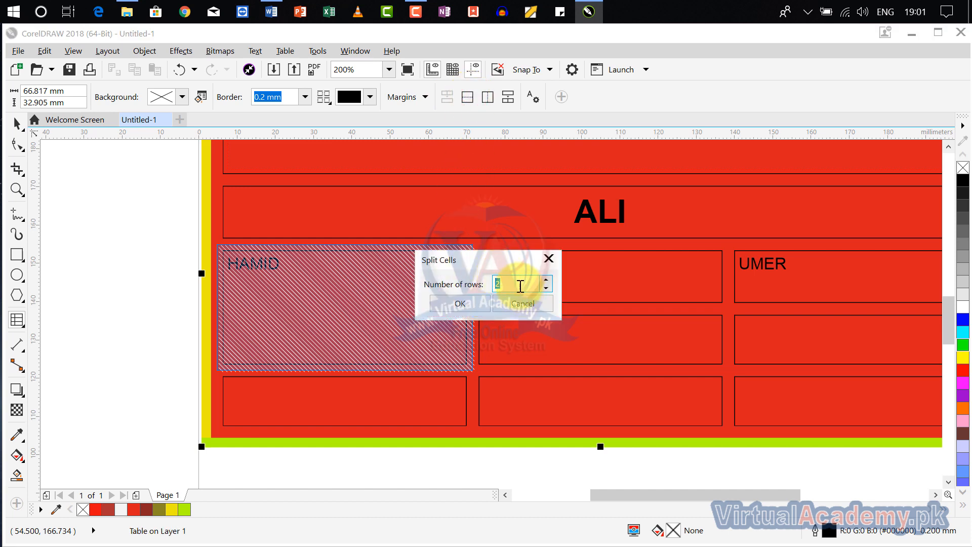
{"action": "left_click", "coordinate": [517, 284]}
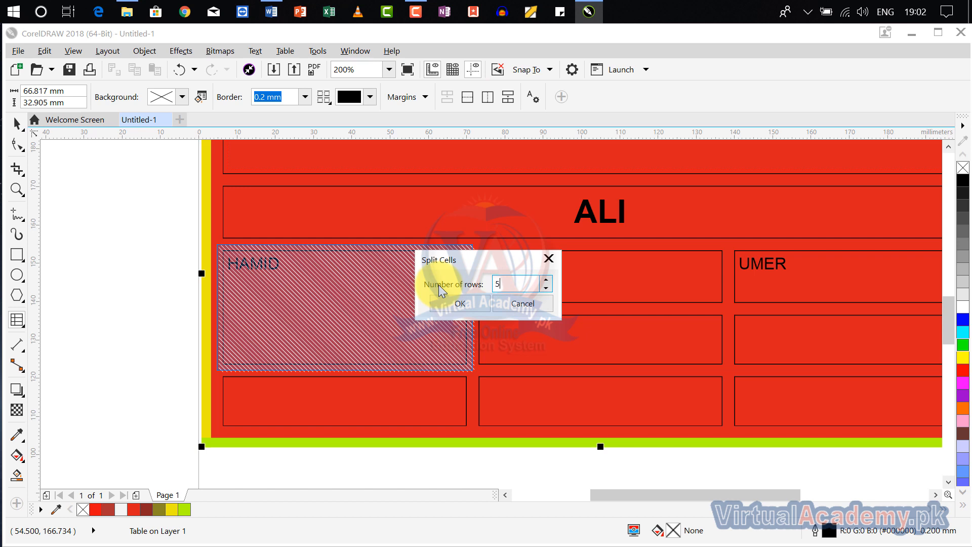
{"action": "left_click", "coordinate": [448, 304]}
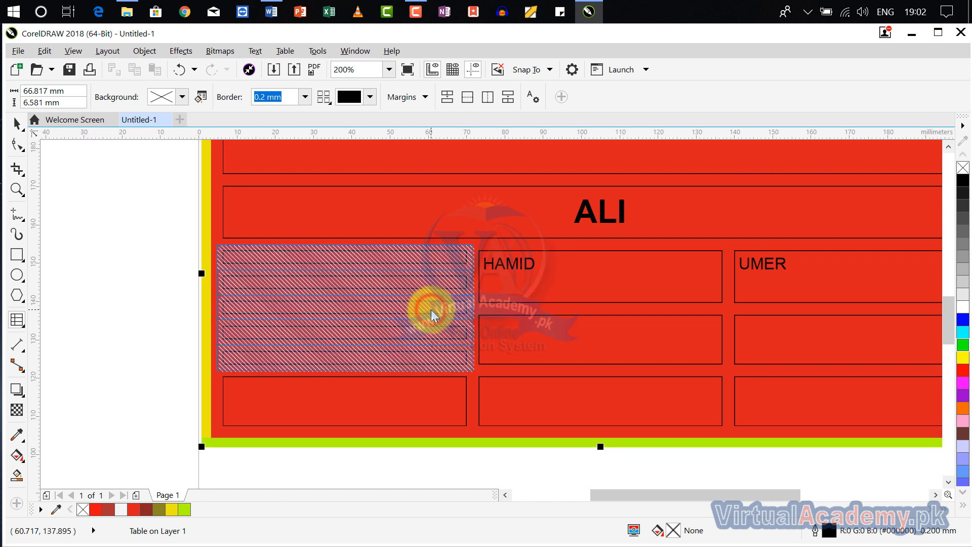
{"action": "left_click", "coordinate": [420, 357]}
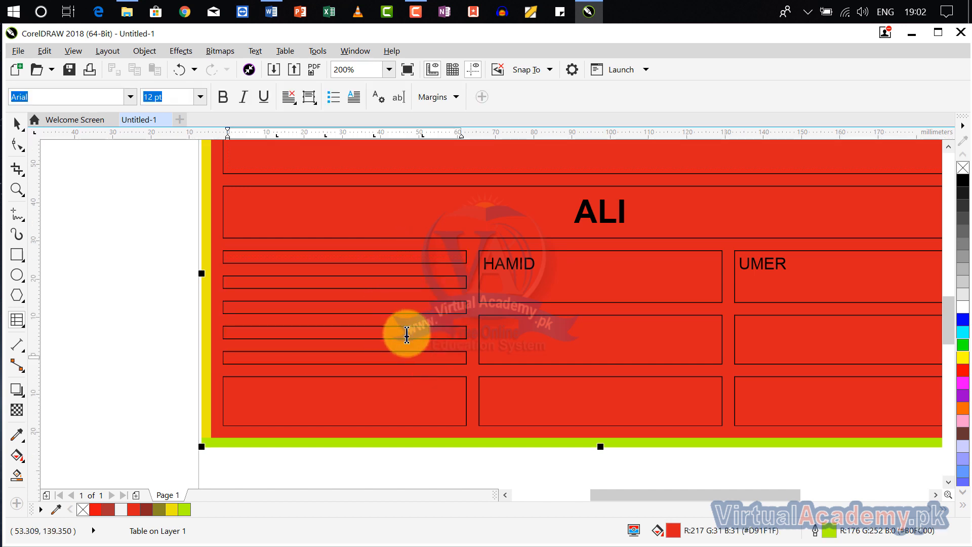
- Split the empty third-column cell below the third row's last name vertically into 4 columns
{"action": "scroll", "coordinate": [402, 348], "scroll_direction": "right", "scroll_amount": 3}
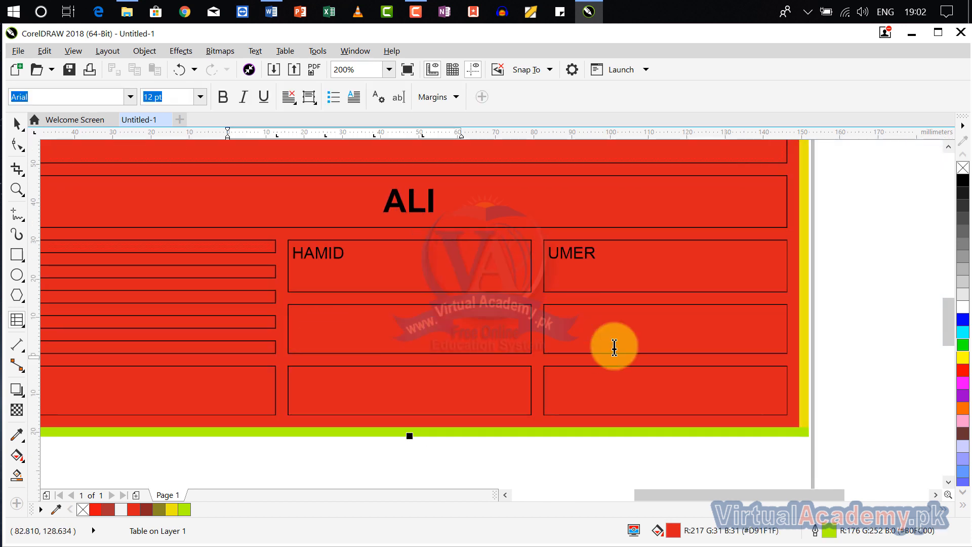
{"action": "left_click", "coordinate": [642, 338]}
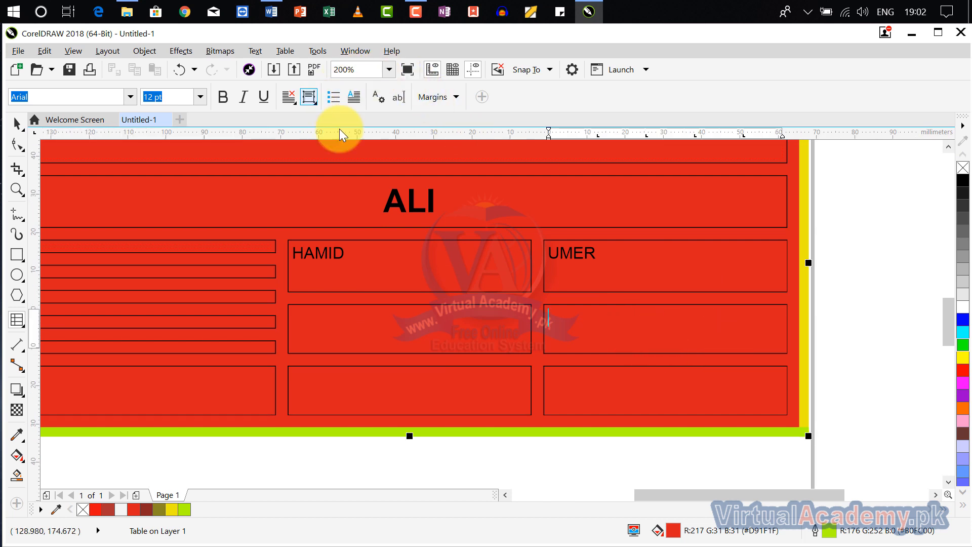
{"action": "mouse_move", "coordinate": [641, 334]}
{"action": "left_mouse_down"}
{"action": "mouse_move", "coordinate": [655, 336]}
{"action": "mouse_move", "coordinate": [536, 329]}
{"action": "mouse_move", "coordinate": [552, 324]}
{"action": "left_mouse_up"}
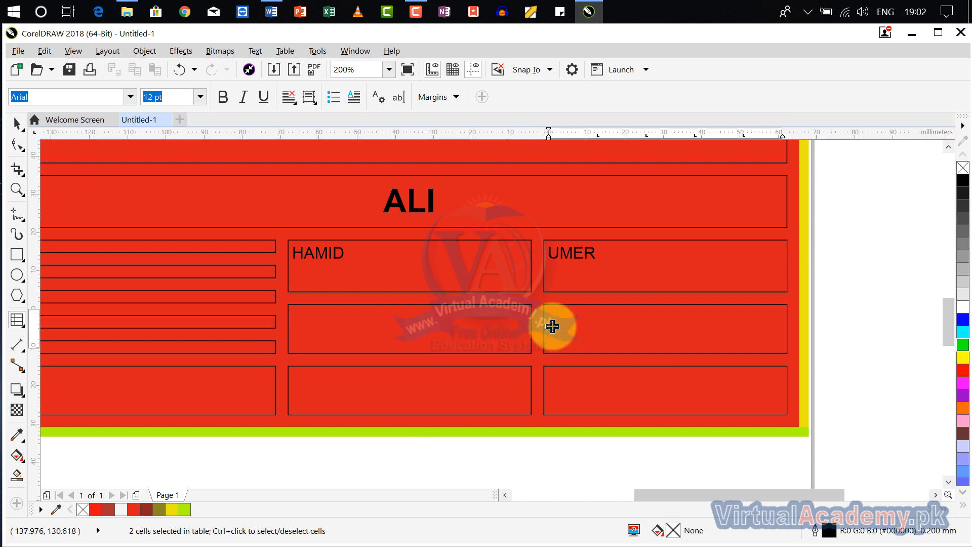
{"action": "left_click", "coordinate": [546, 329]}
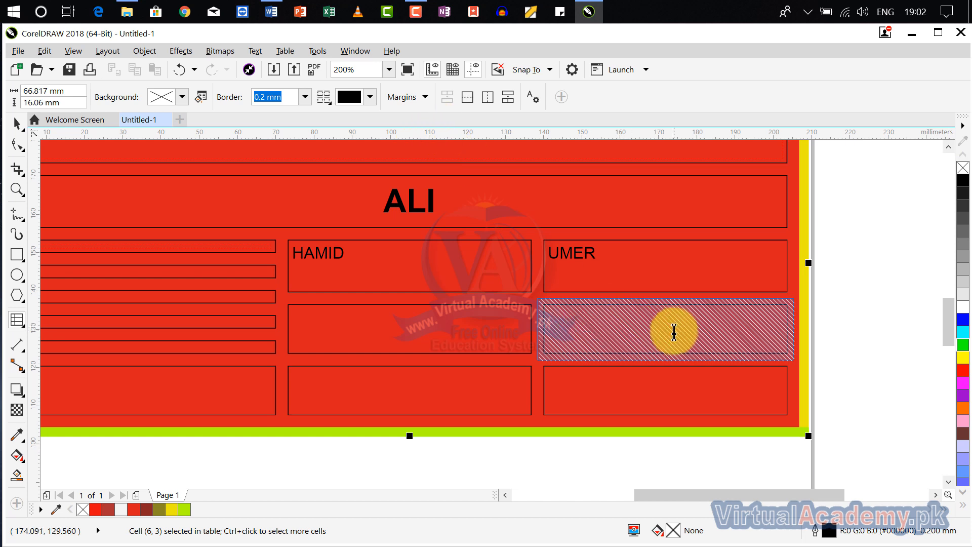
{"action": "left_click", "coordinate": [488, 99]}
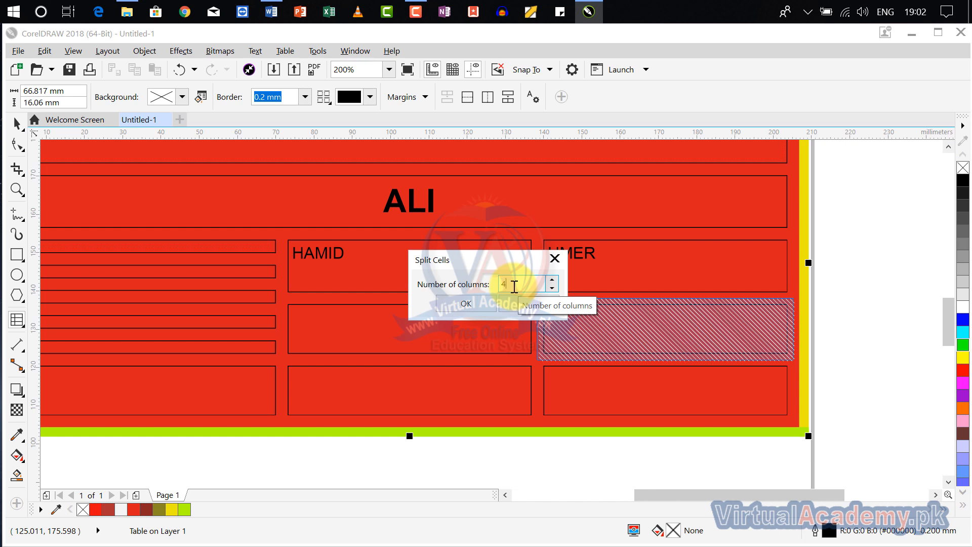
{"action": "type", "text": "4"}
{"action": "left_click", "coordinate": [484, 303]}
{"action": "left_click", "coordinate": [614, 347]}
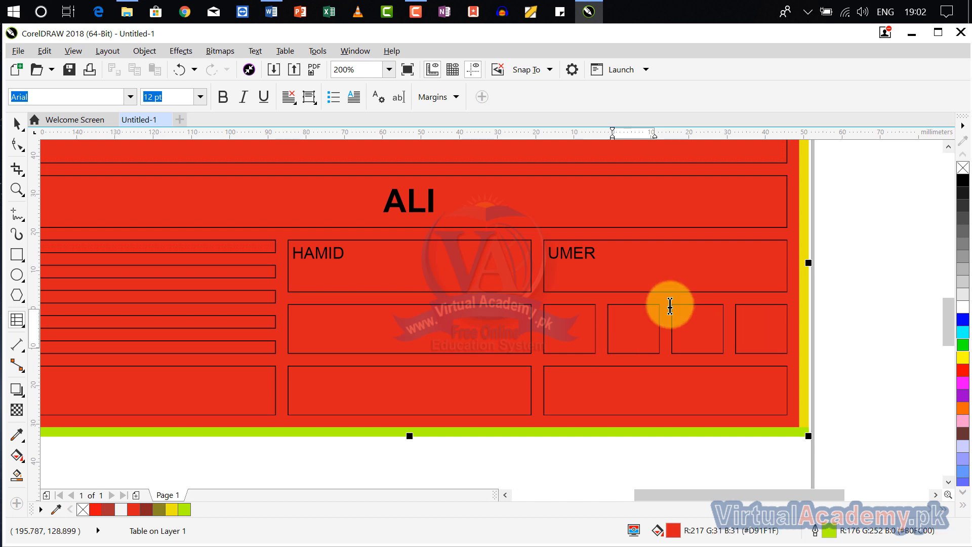
- Select the four small cells in the third column and split them back to individual cells with Undo combine
{"action": "left_click_drag", "start_coordinate": [750, 338], "coordinate": [595, 328]}
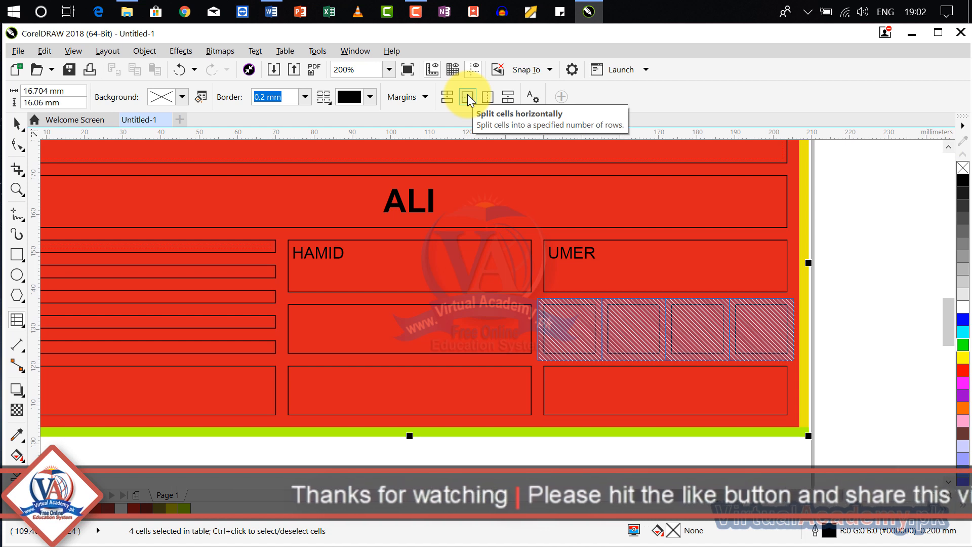
{"action": "left_click", "coordinate": [507, 99]}
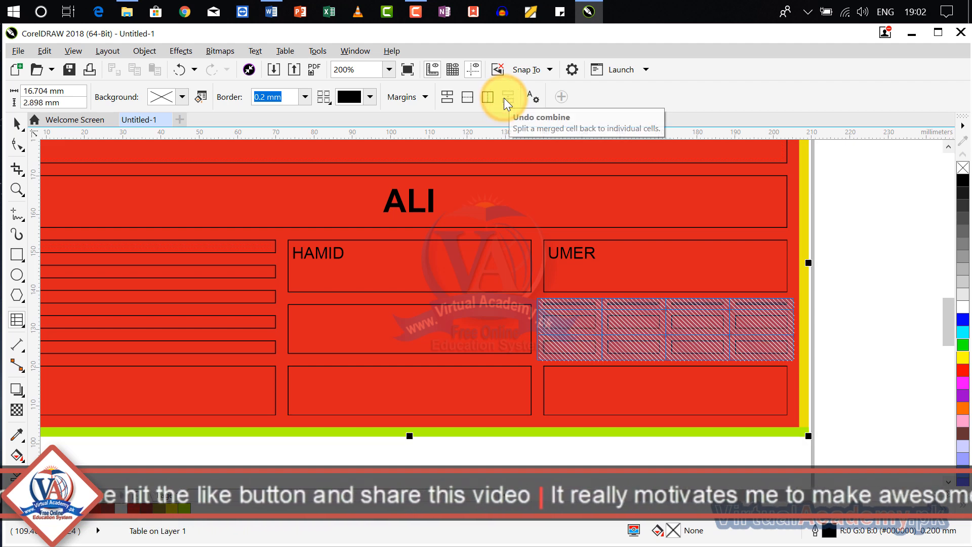
- View the text properties of the selected small cells and close them
{"action": "scroll", "coordinate": [623, 319], "scroll_direction": "down", "scroll_amount": 1}
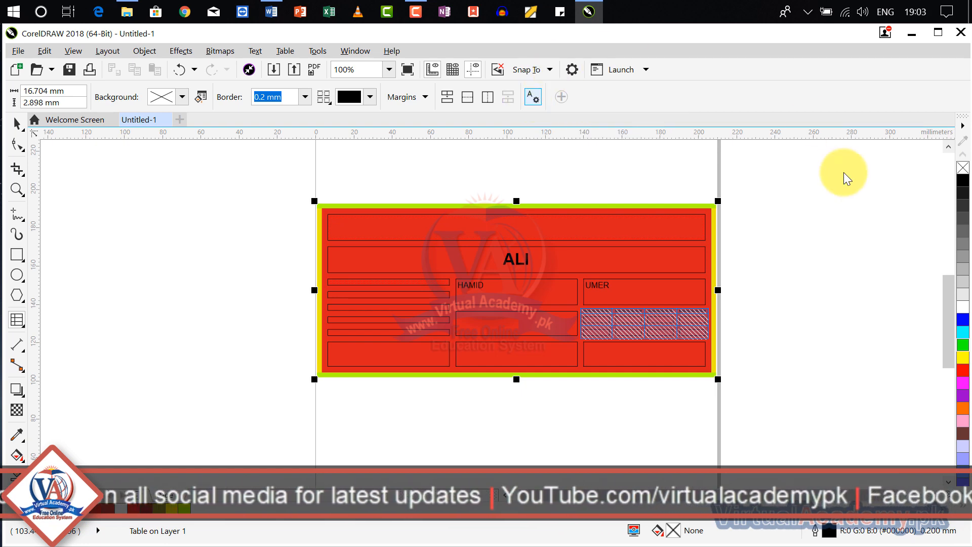
{"action": "key", "text": "ctrl+t"}
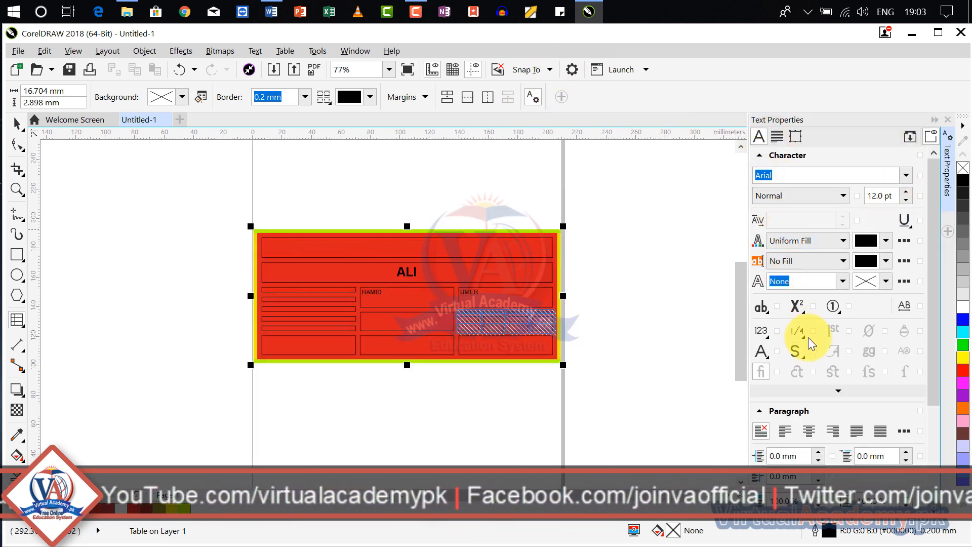
{"action": "left_click", "coordinate": [949, 120]}
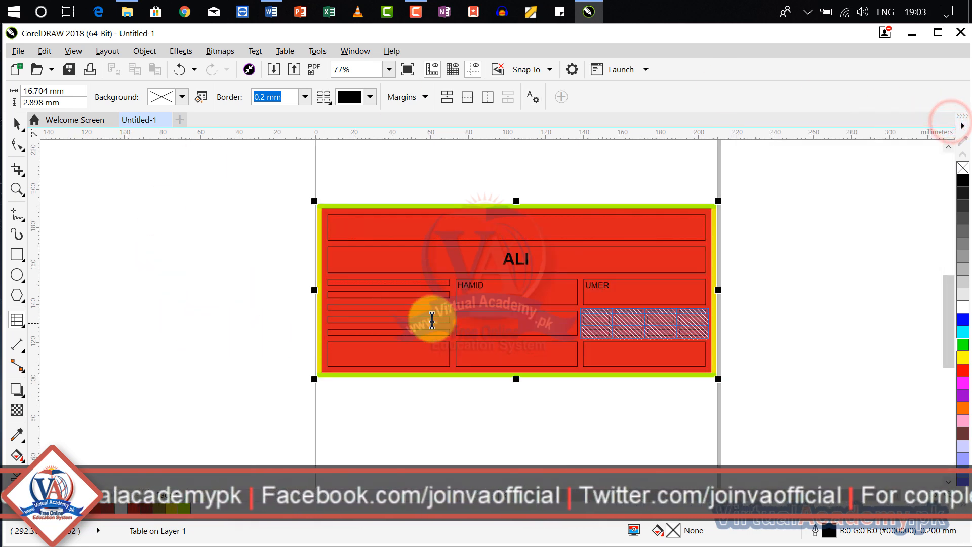
- Shrink the whole table from its lower-right corner to about 180 mm wide
{"action": "scroll", "coordinate": [477, 304], "scroll_direction": "up", "scroll_amount": 3}
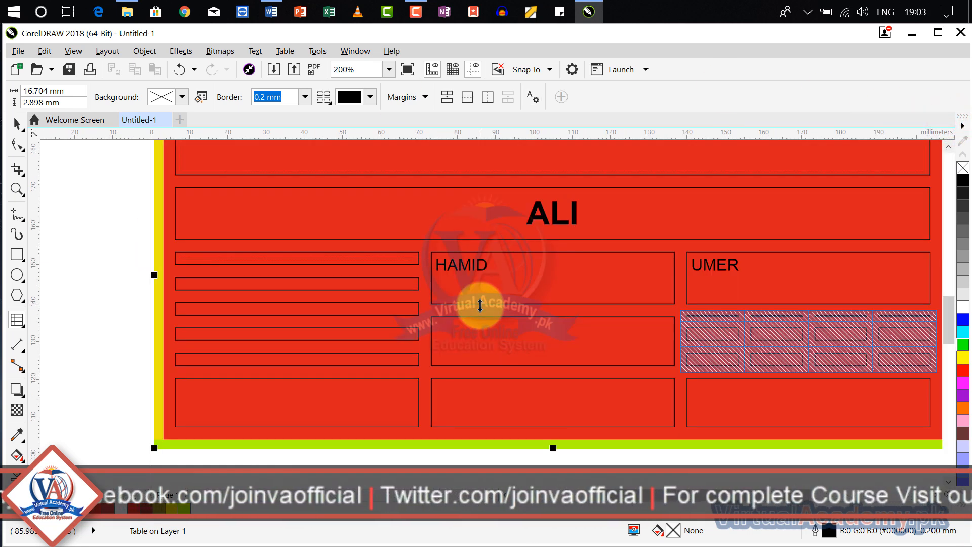
{"action": "scroll", "coordinate": [480, 305], "scroll_direction": "down", "scroll_amount": 2}
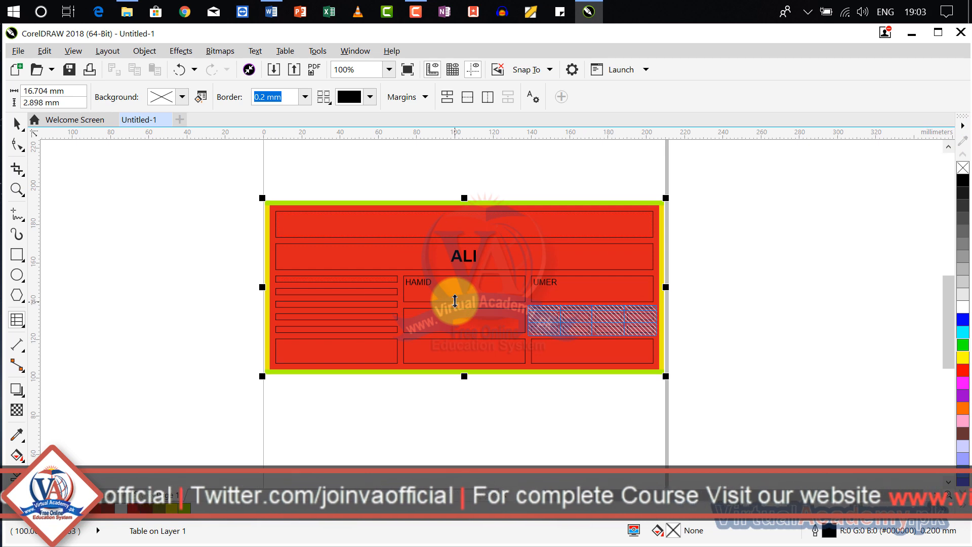
{"action": "left_click_drag", "start_coordinate": [667, 378], "coordinate": [611, 353]}
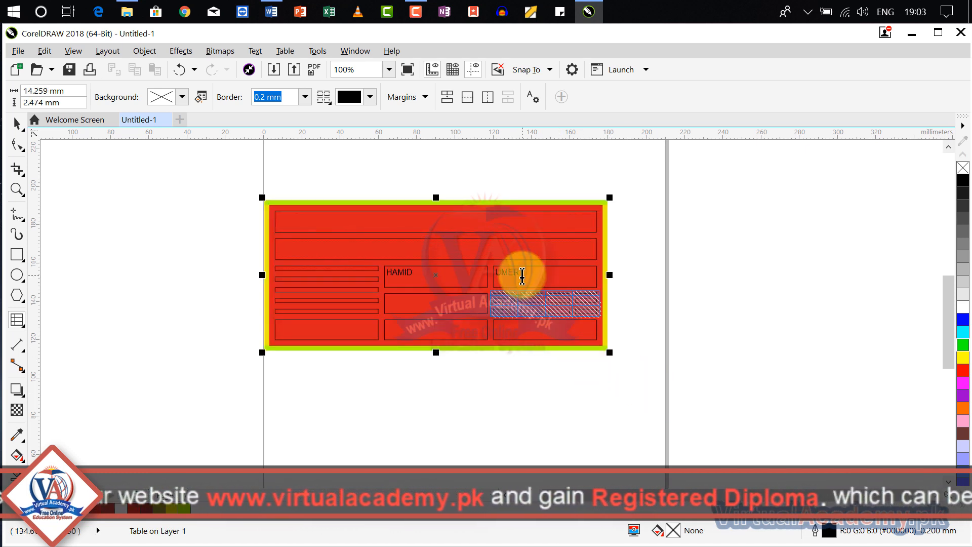
- Make the name in the third column of the third row bold and white
{"action": "left_click_drag", "start_coordinate": [473, 273], "coordinate": [522, 276]}
{"action": "left_click", "coordinate": [522, 275]}
{"action": "double_click", "coordinate": [504, 275]}
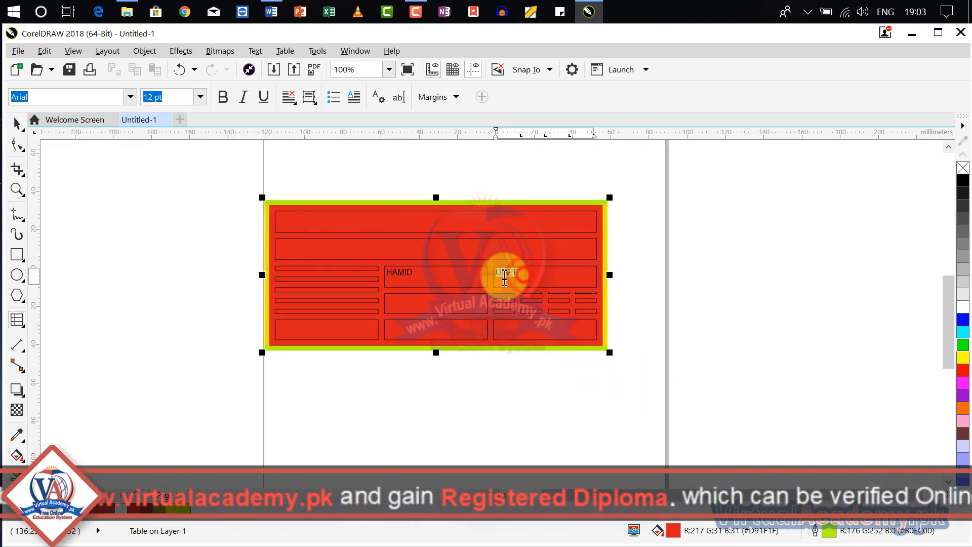
{"action": "left_click", "coordinate": [228, 104]}
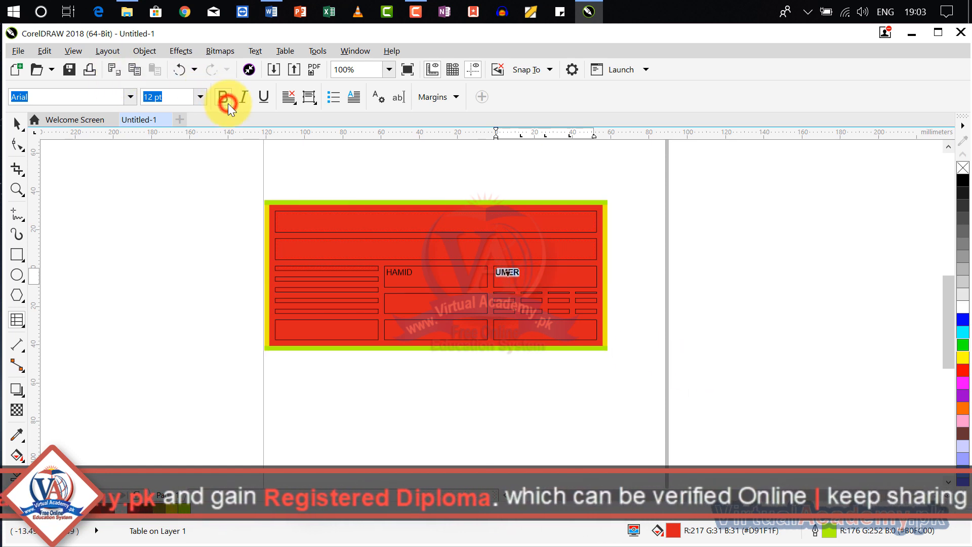
{"action": "left_click", "coordinate": [964, 309]}
{"action": "left_click", "coordinate": [542, 281]}
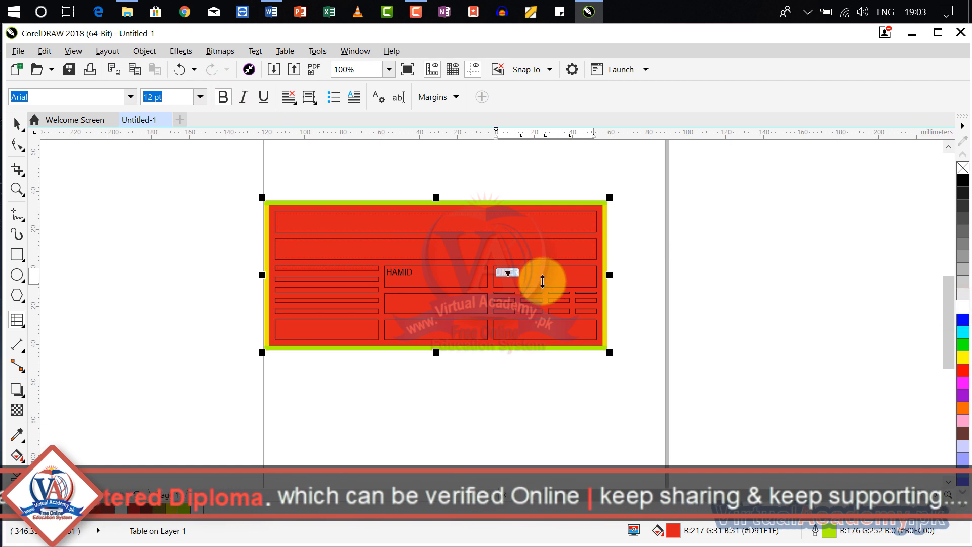
{"action": "scroll", "coordinate": [542, 281], "scroll_direction": "up", "scroll_amount": 2}
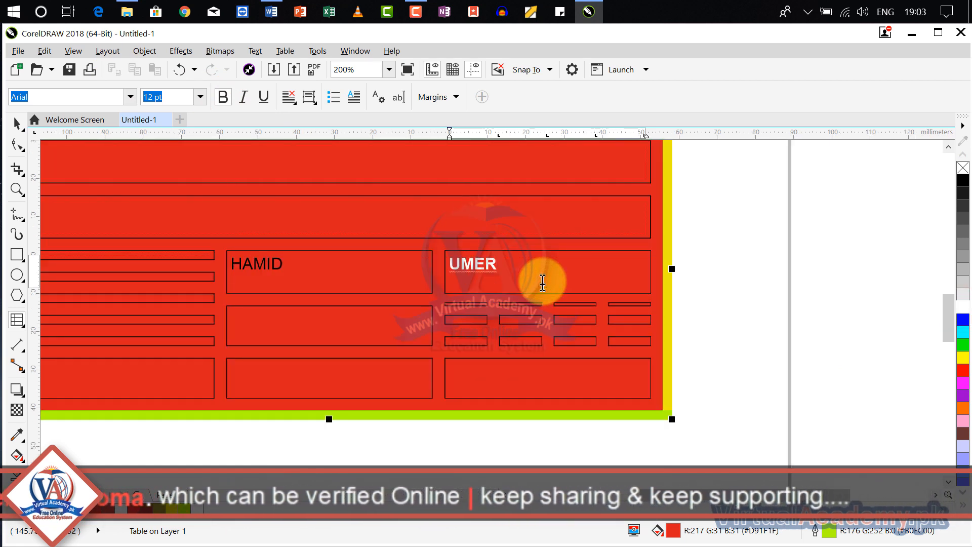